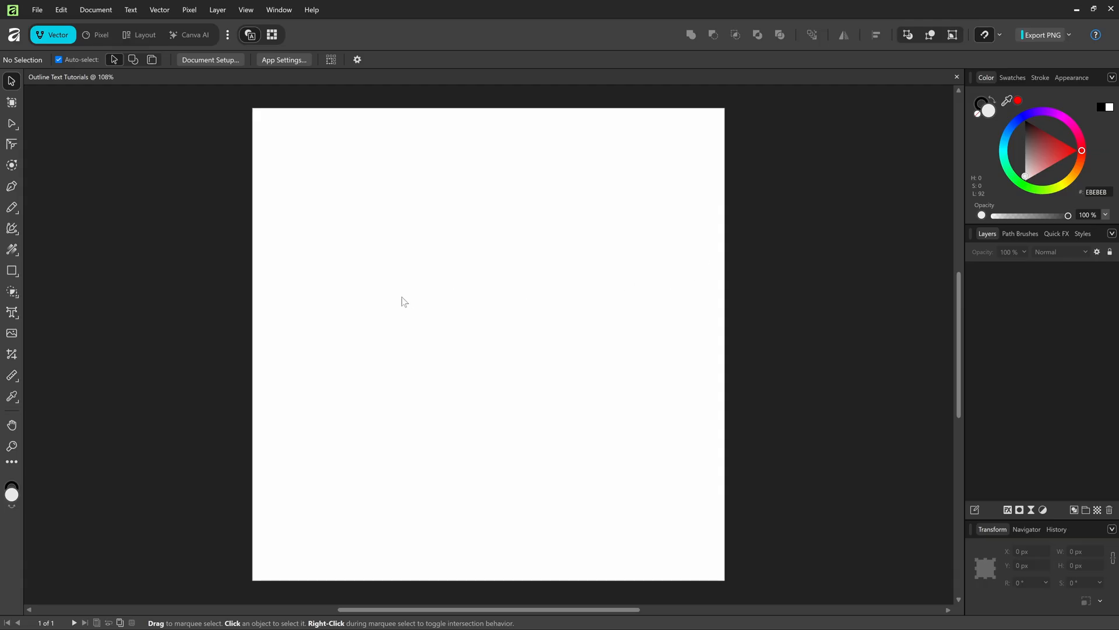
- Look over the Artistic Text Tool and the Pixel and Layout workspaces, returning to the Vector workspace with the Move Tool active
left_click(9, 316)
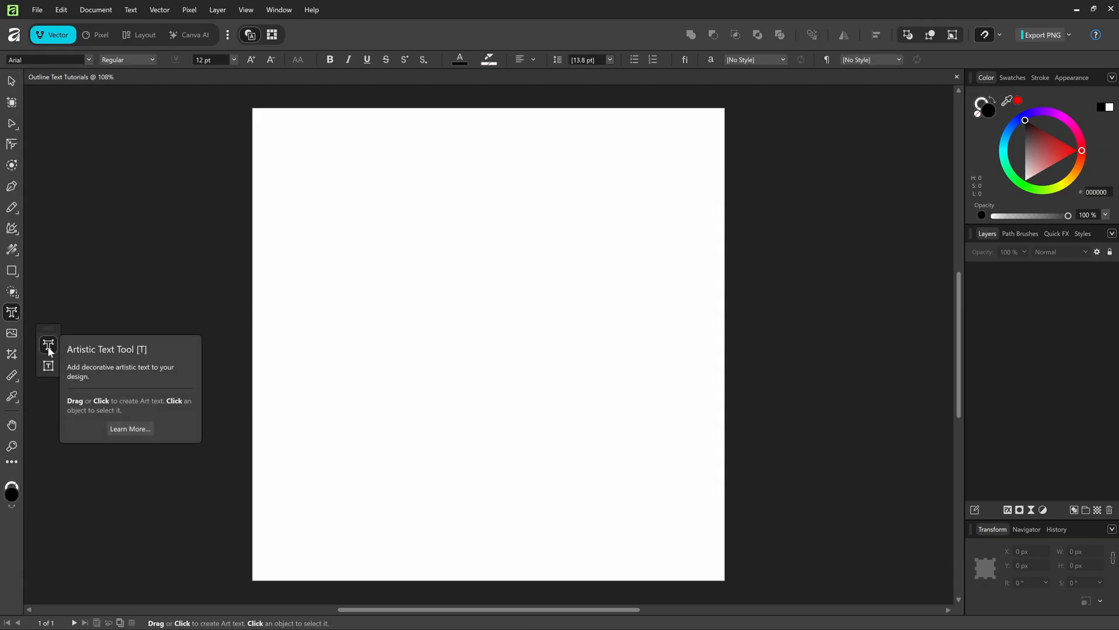
left_click(12, 84)
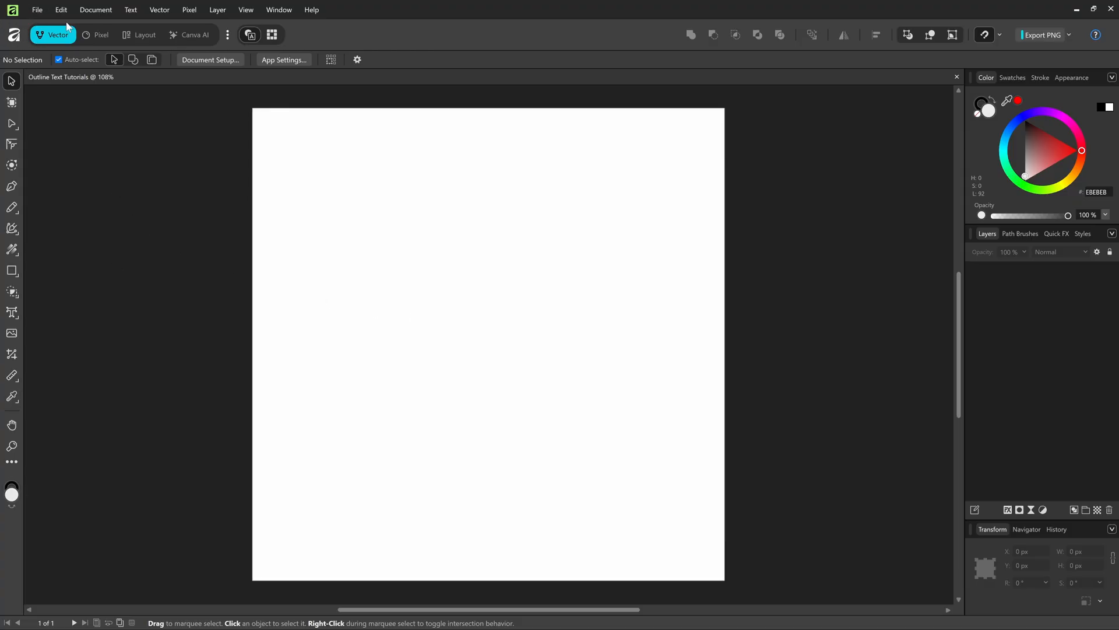
left_click(98, 34)
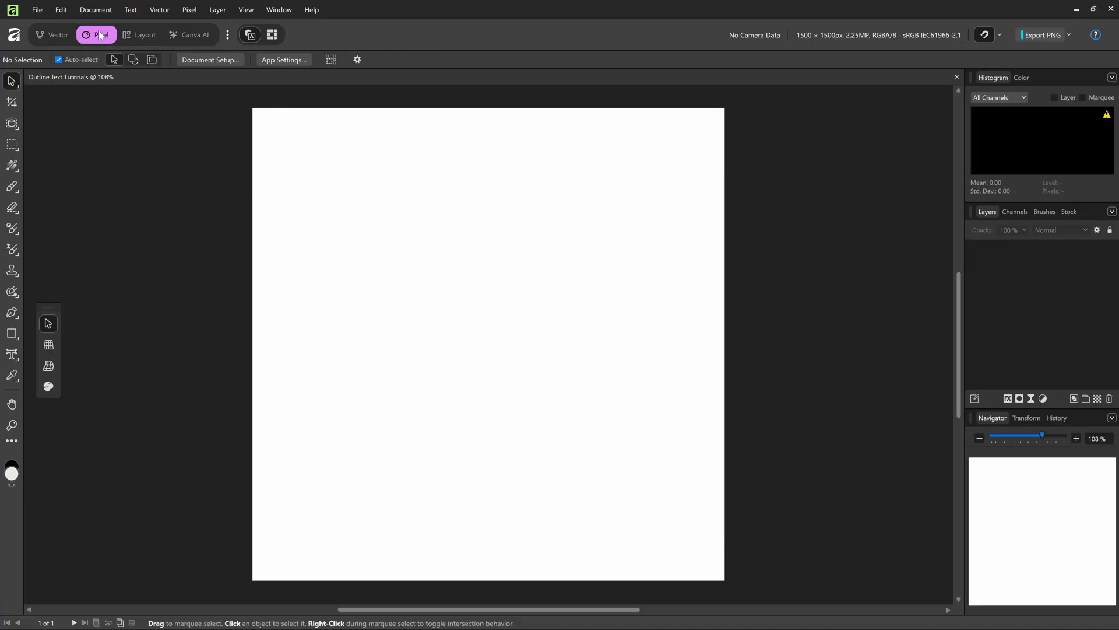
left_click(55, 34)
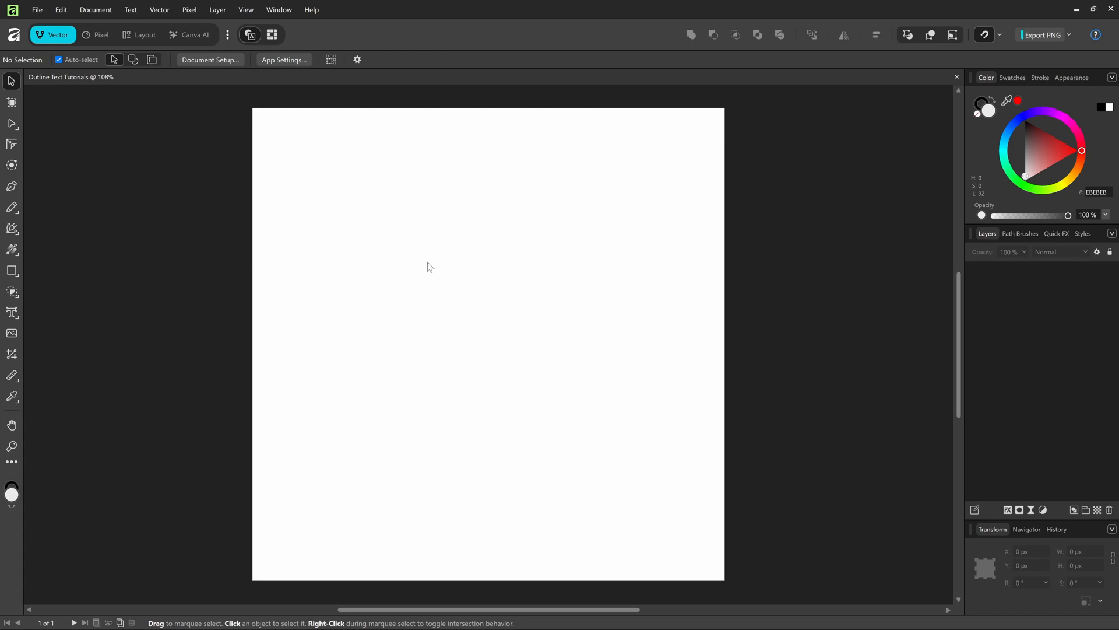
left_click(95, 33)
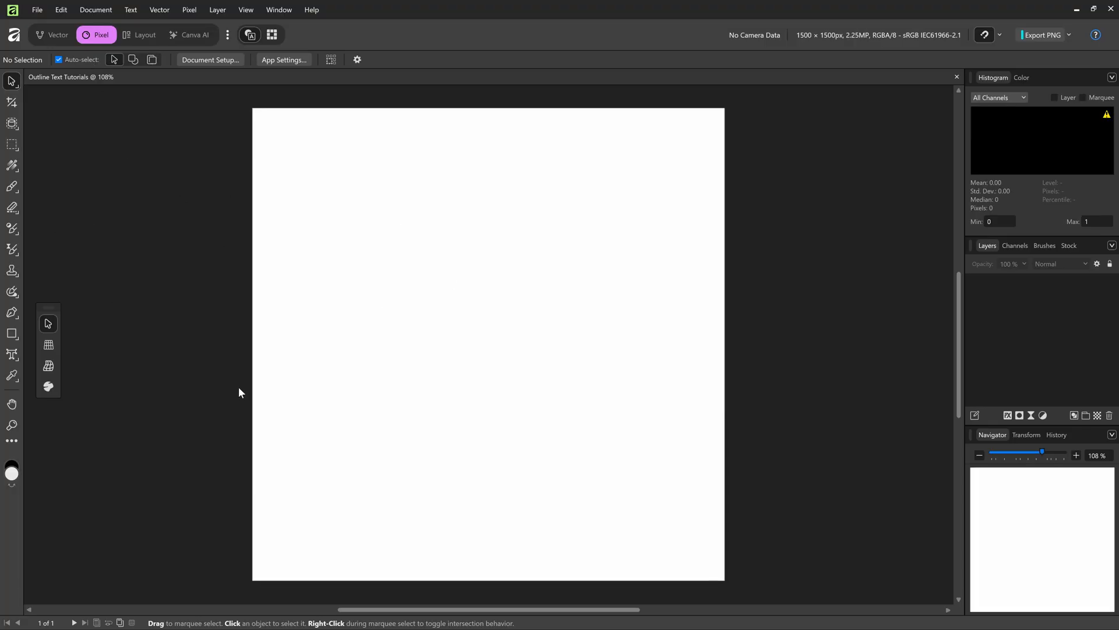
left_click(138, 34)
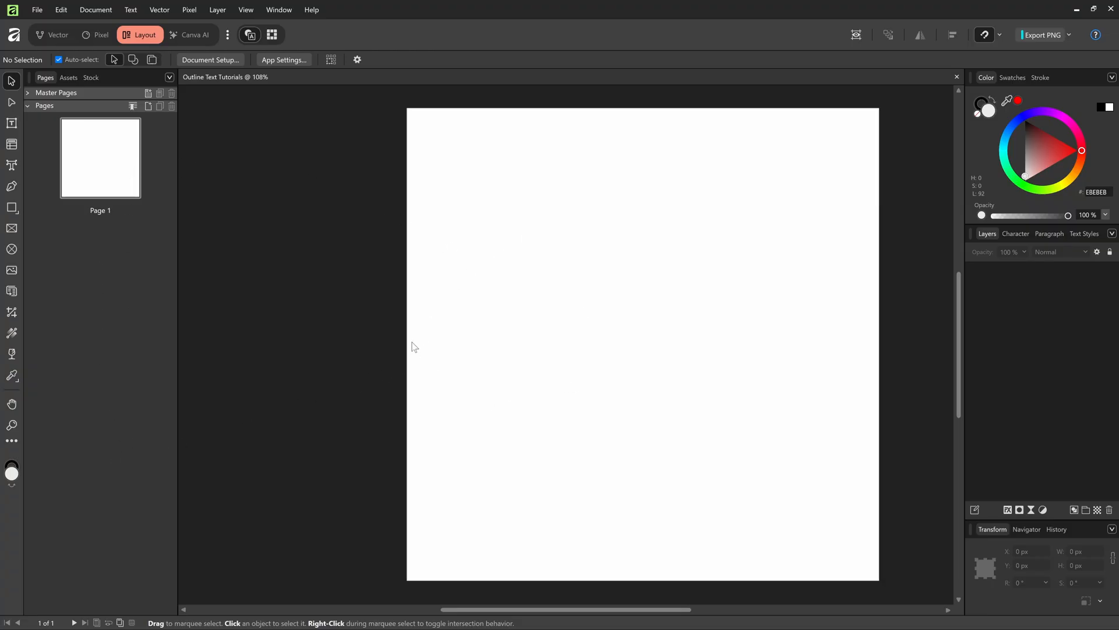
left_click(53, 35)
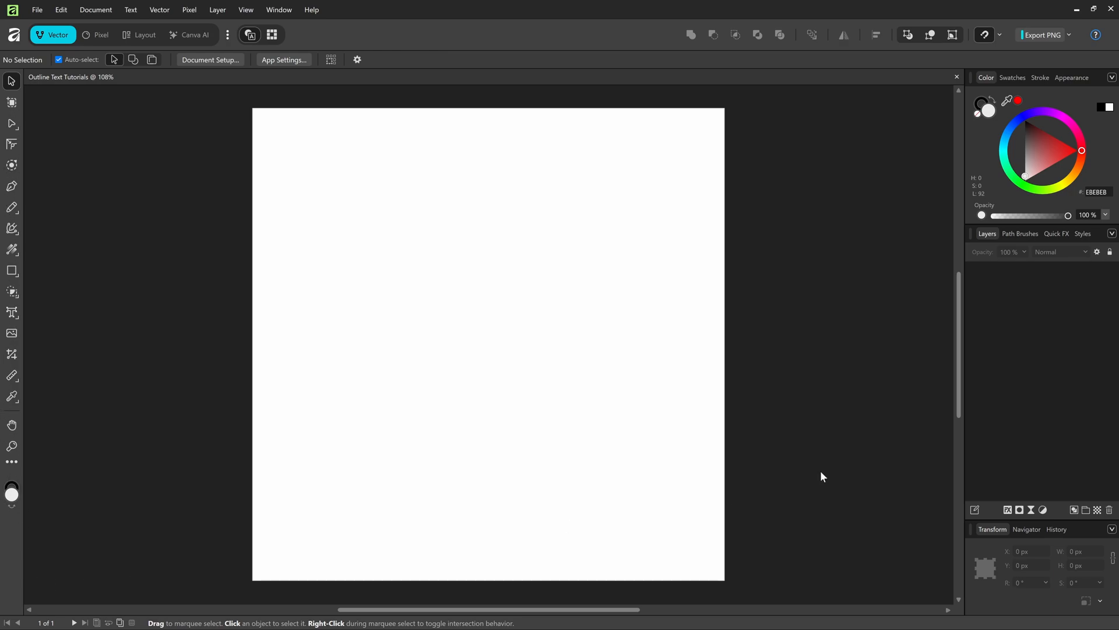
- Look through the Swatches, Stroke, Appearance, Color, Navigator, History and Transform settings of the Vector workspace
left_click(1011, 77)
left_click(1041, 77)
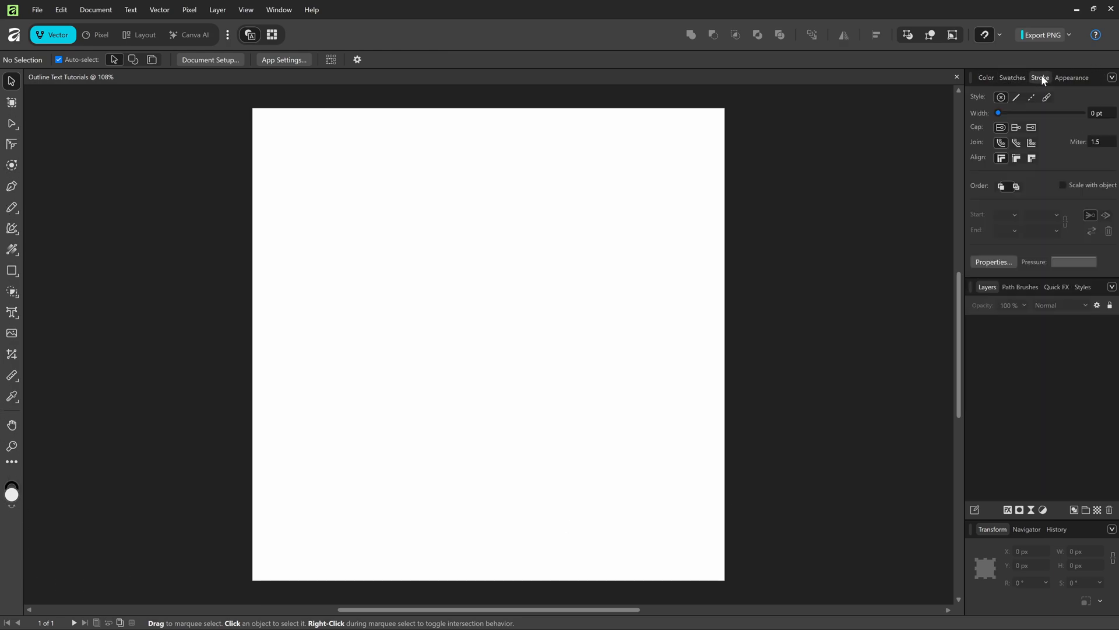
left_click(1069, 78)
left_click(987, 77)
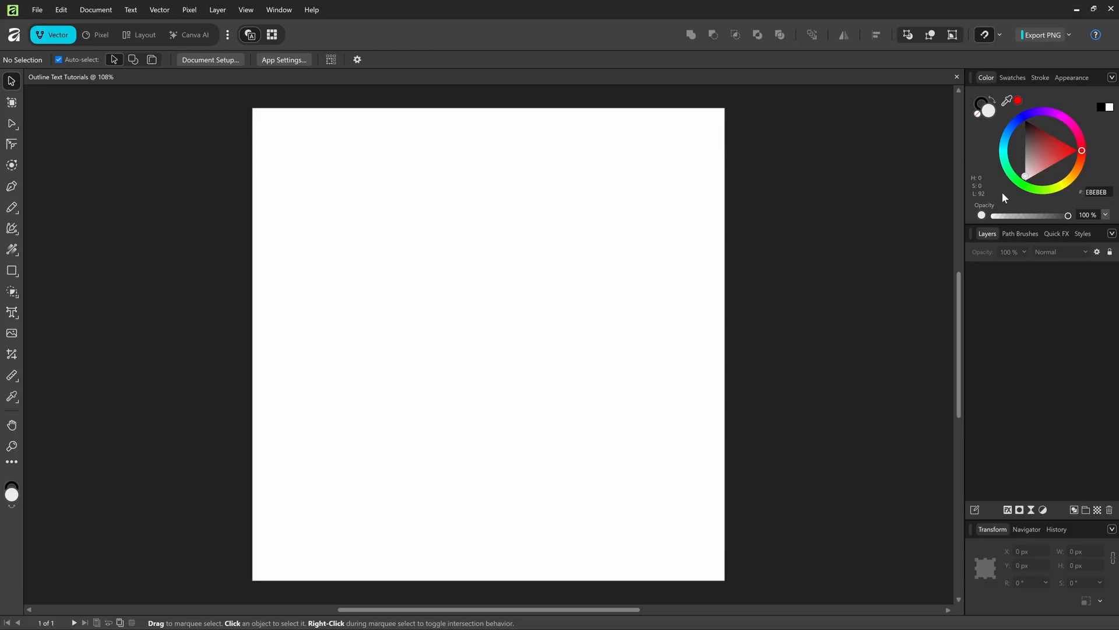
left_click(1022, 531)
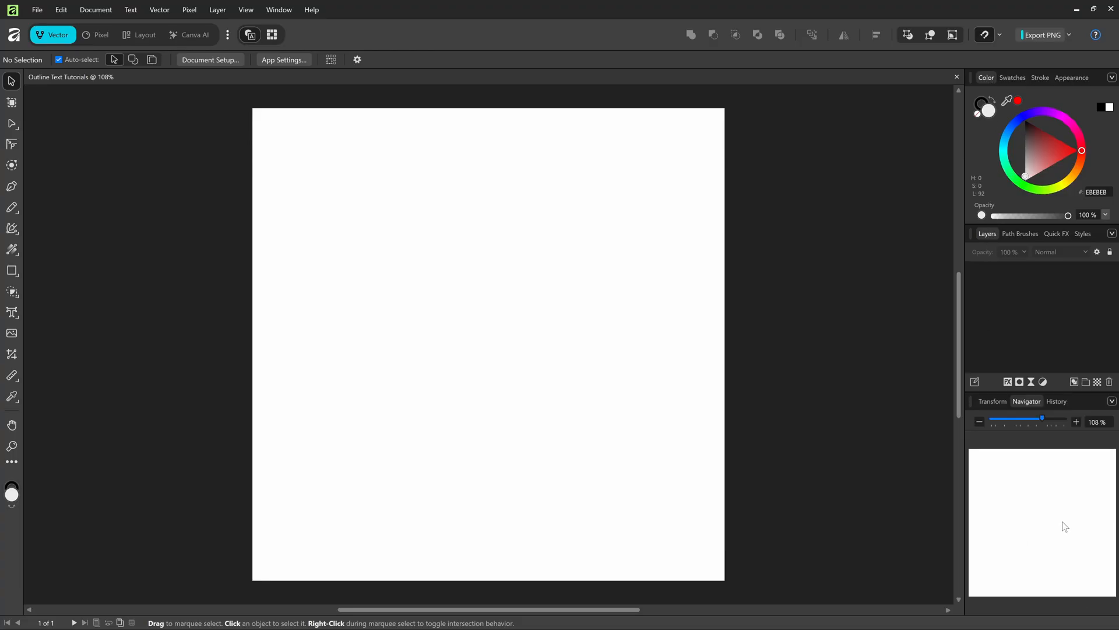
left_click(1062, 401)
left_click(1003, 402)
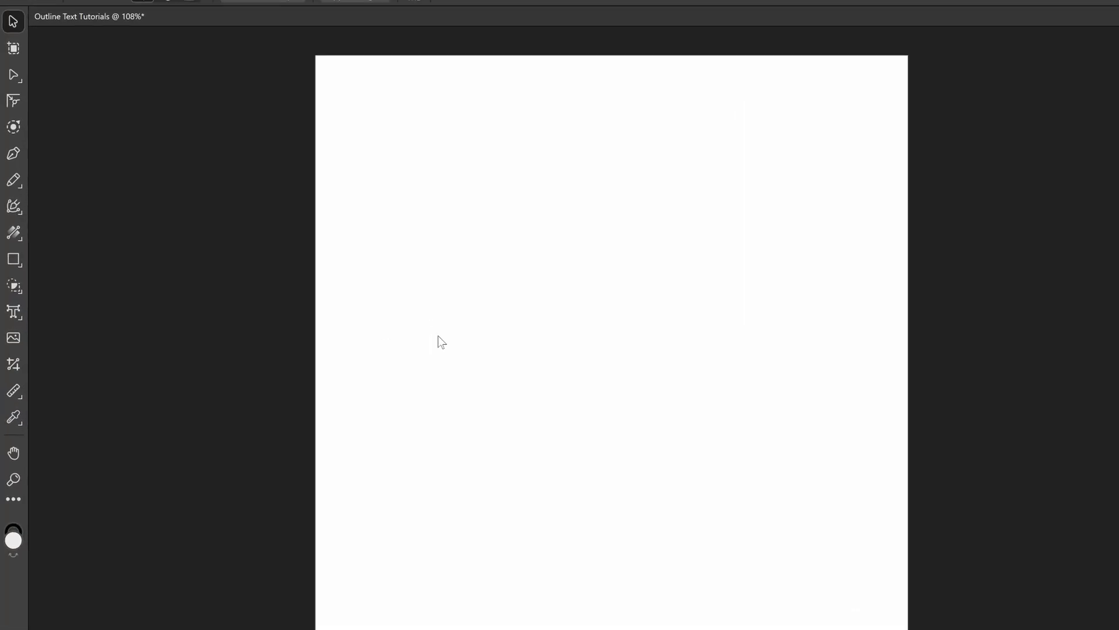
- Add artistic text reading "Outline Text" on the upper part of the page and move it slightly down with the Move Tool
key("t")
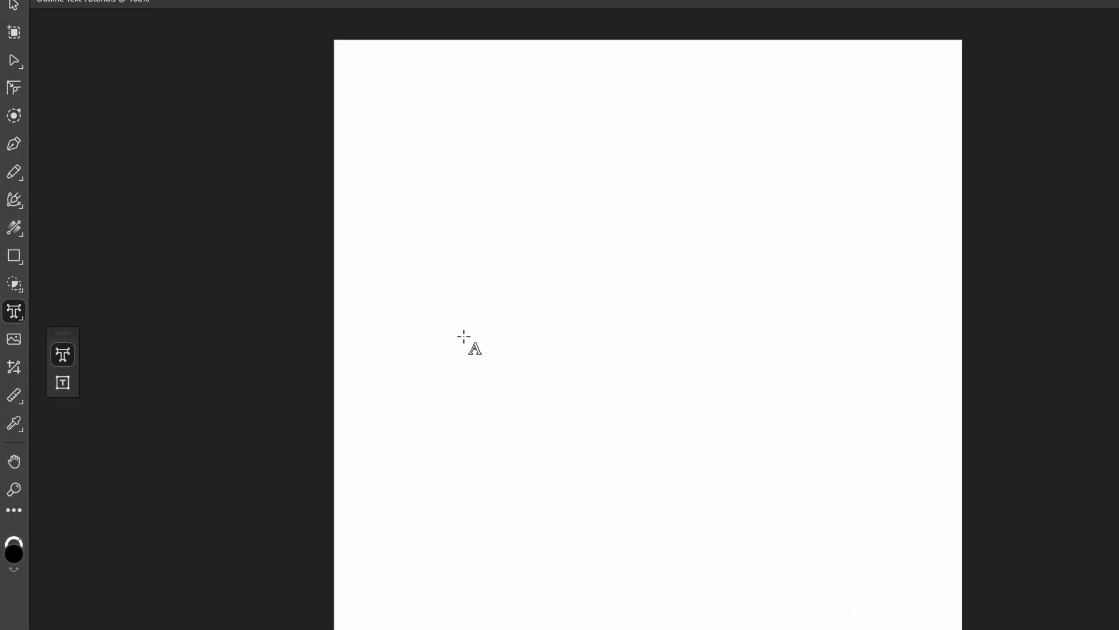
left_click(17, 319)
left_click(436, 255)
type("Outline te")
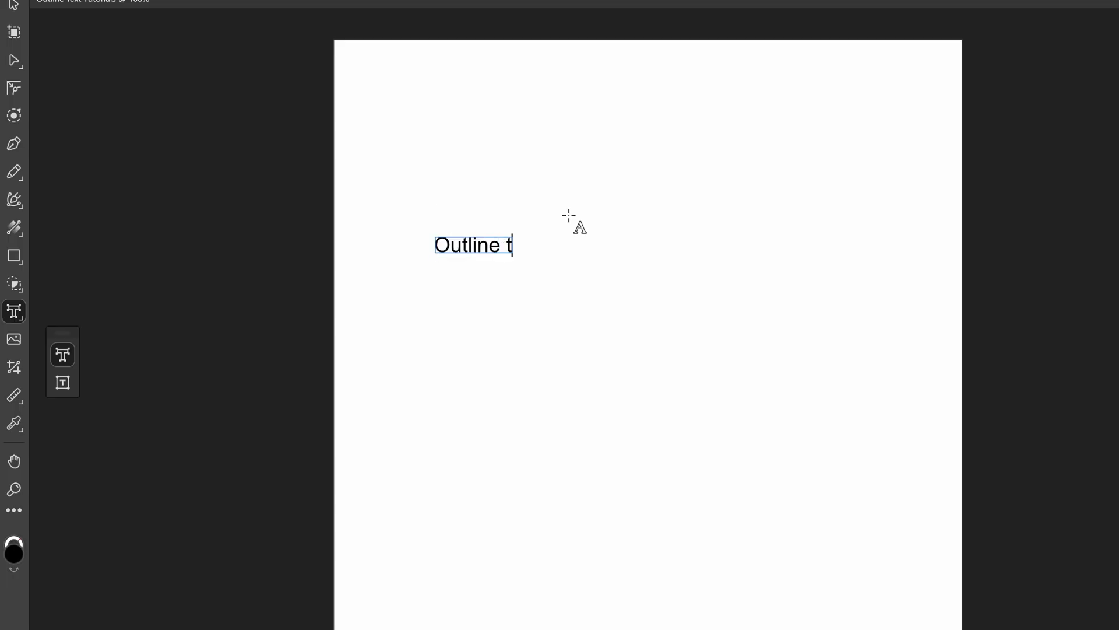
key("BackSpace")
key("BackSpace")
type("Text")
key("Escape")
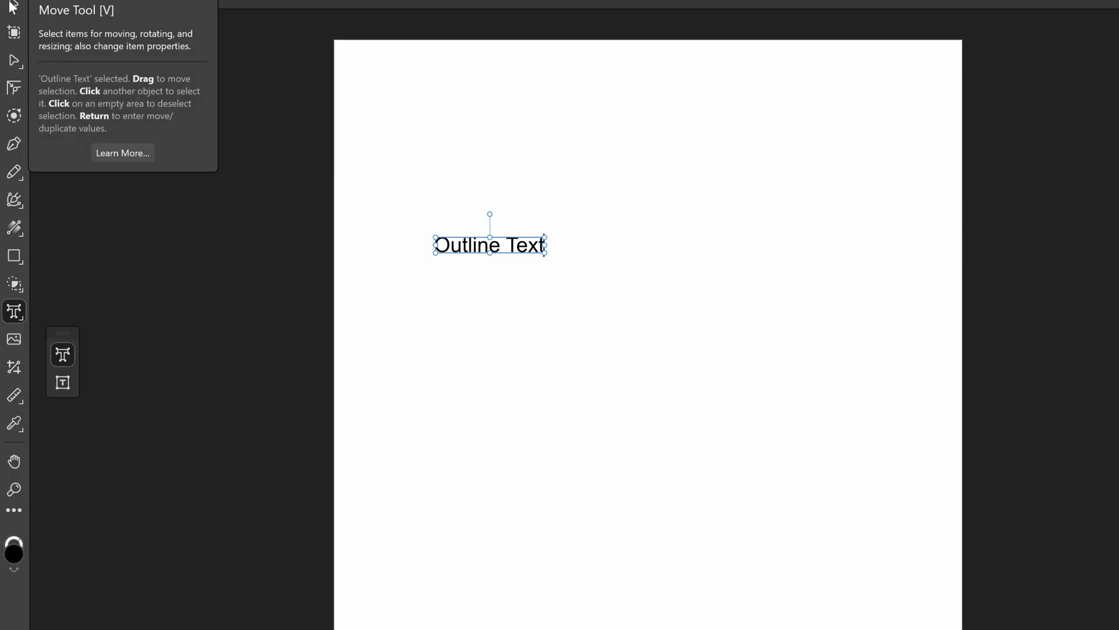
left_click(13, 6)
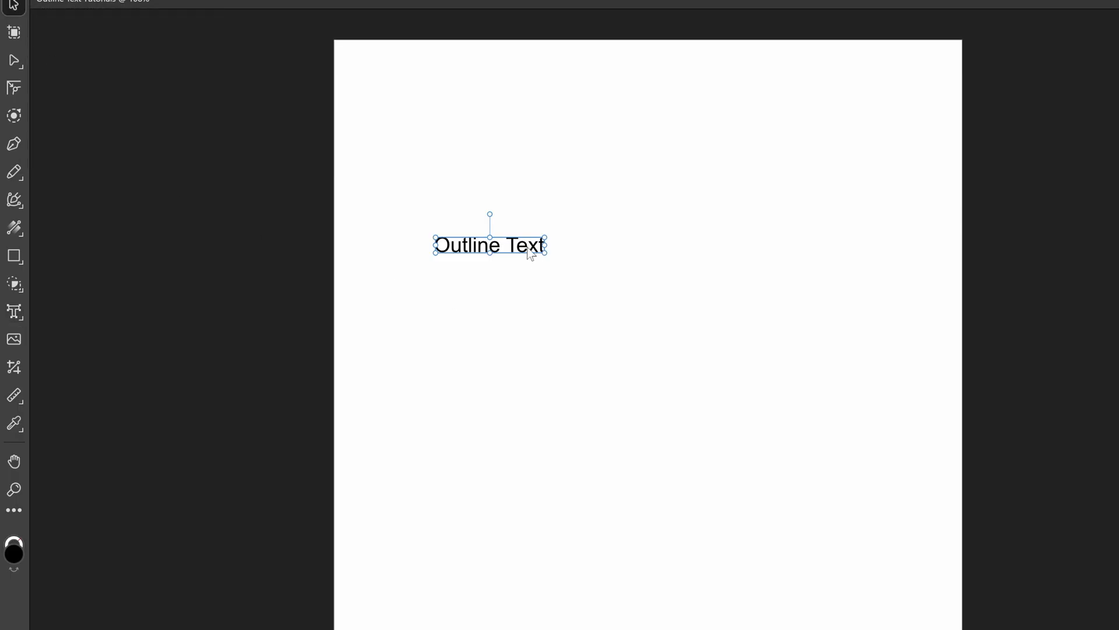
left_click_drag(530, 252, 561, 270)
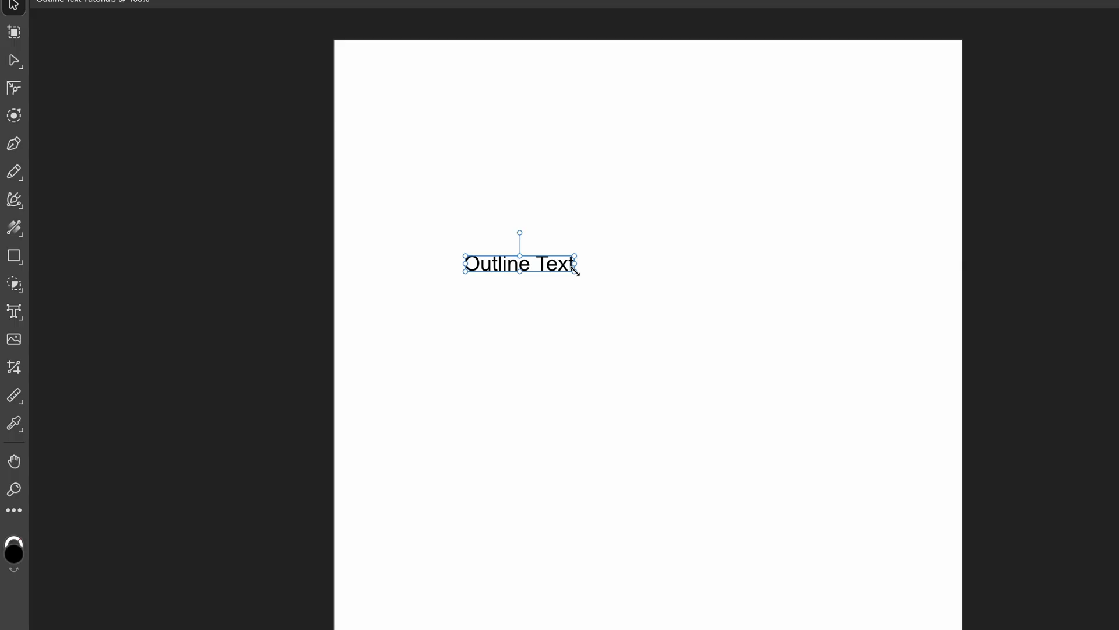
left_click_drag(576, 269, 563, 344)
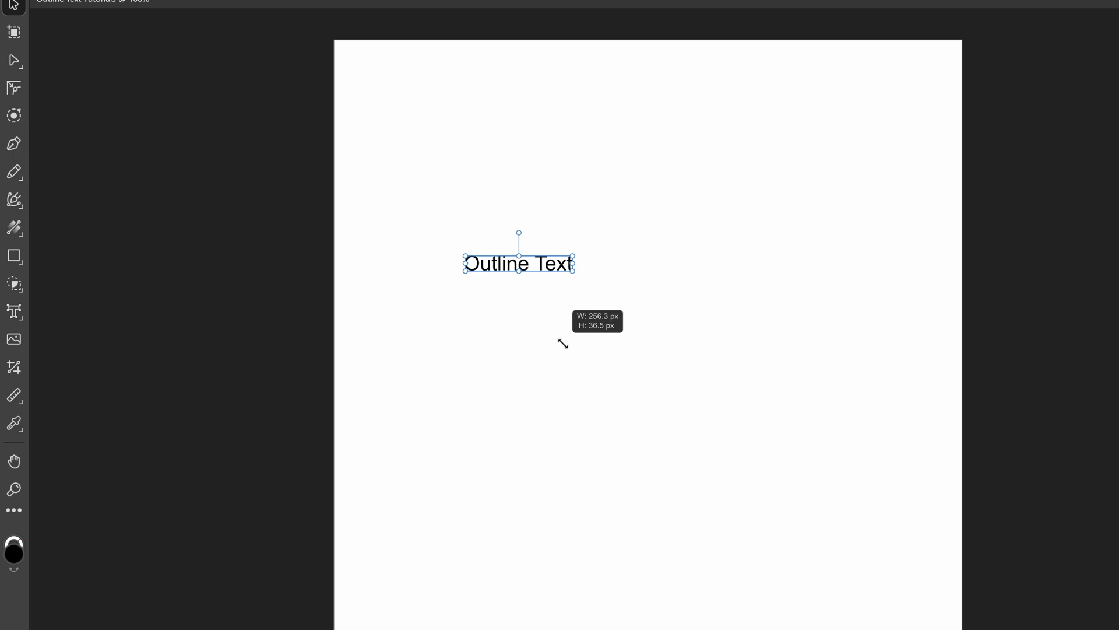
left_click_drag(563, 344, 808, 340)
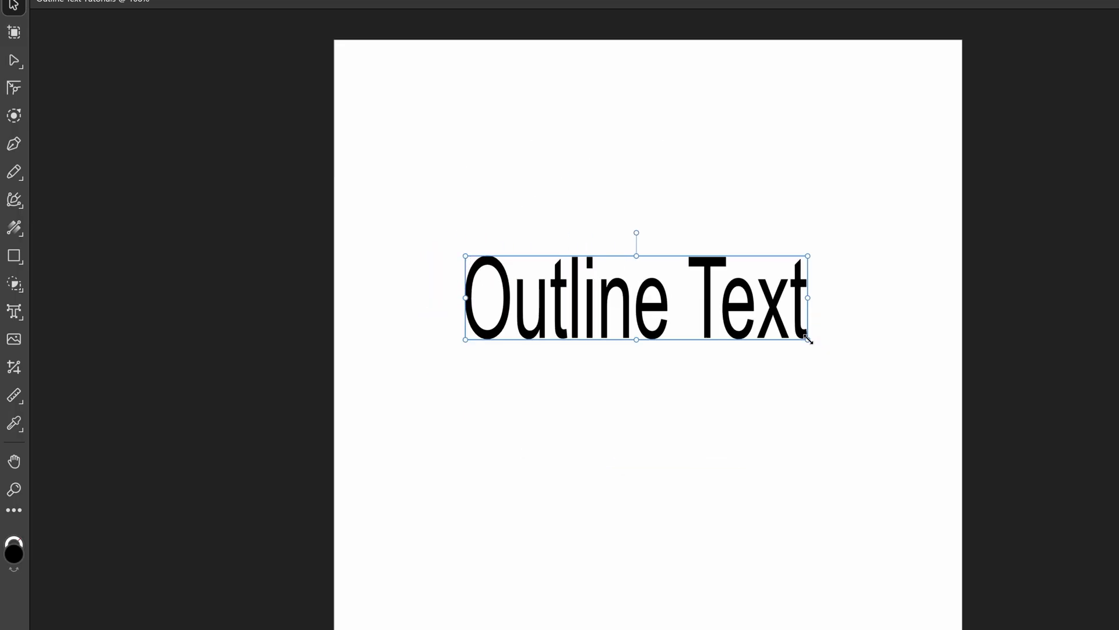
key("ctrl")
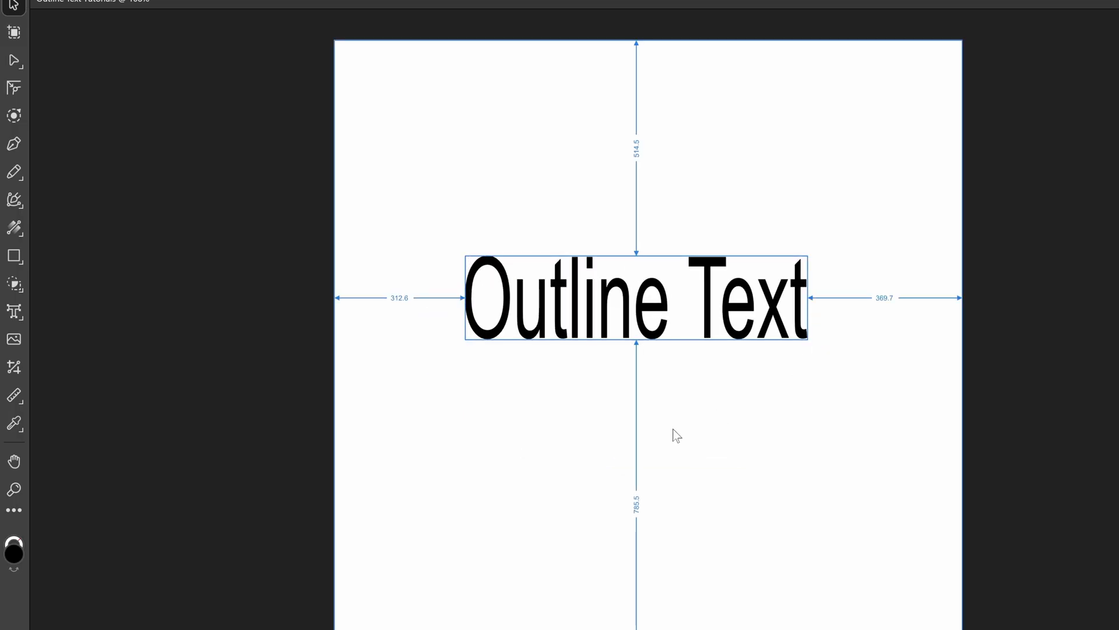
key("ctrl+z")
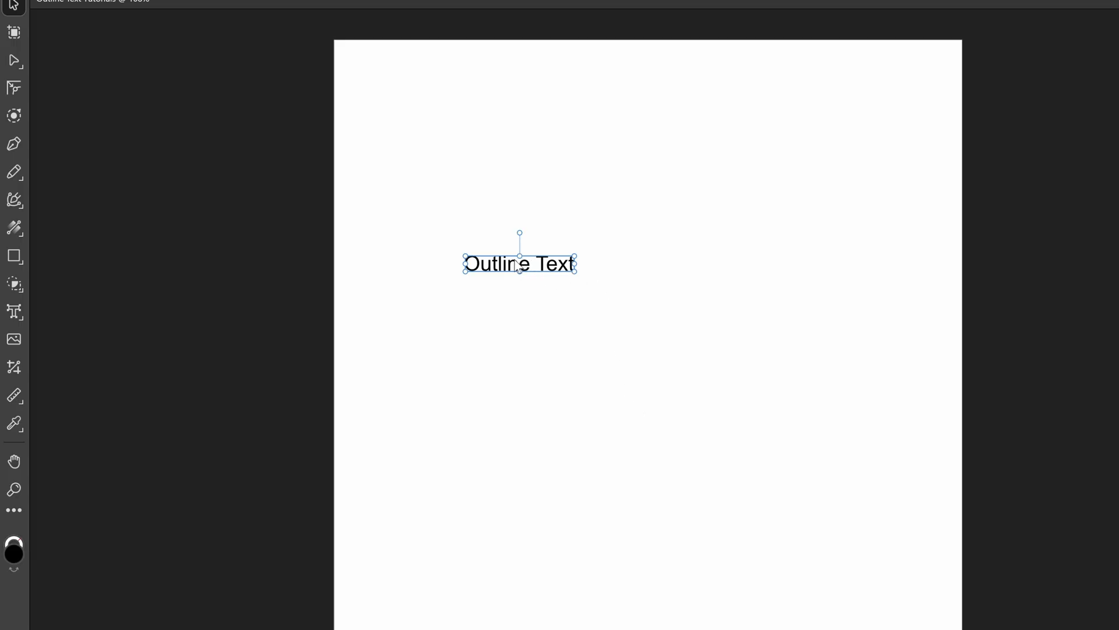
- Enlarge the text proportionally to nearly the page's width, place it within the page, and break it into two lines, "Outline" above "Text"
left_click_drag(574, 270, 770, 408)
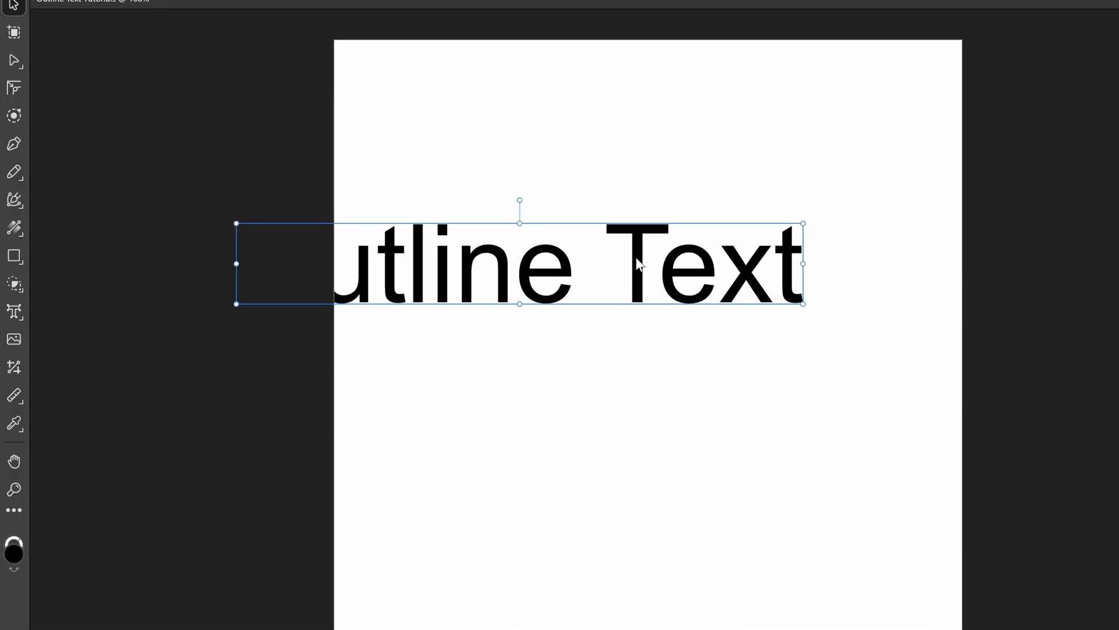
left_click_drag(638, 262, 763, 286)
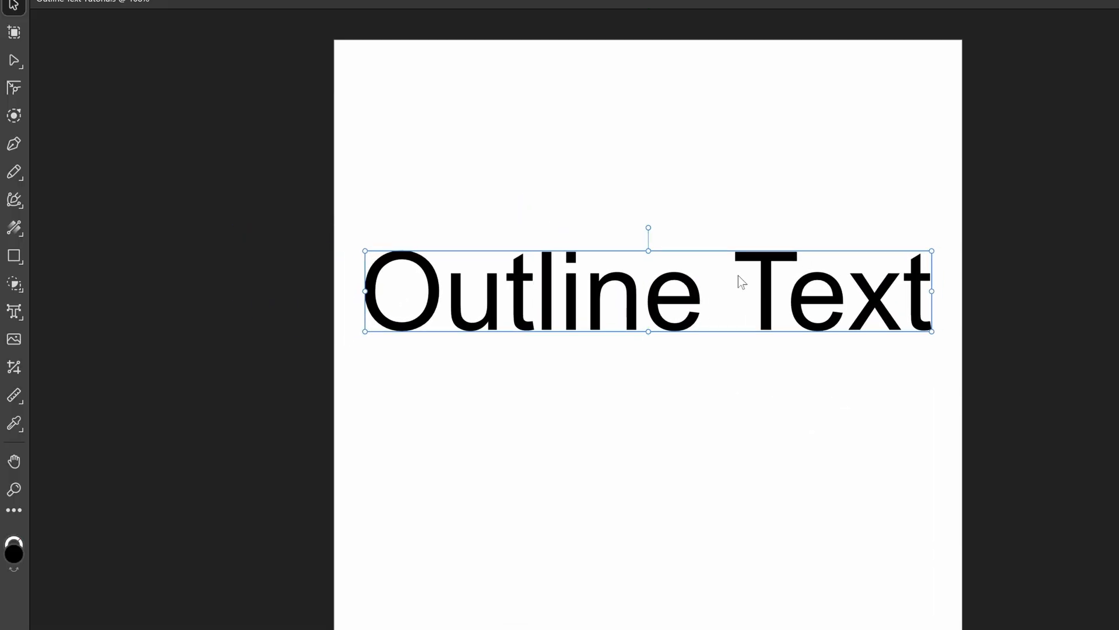
double_click(738, 275)
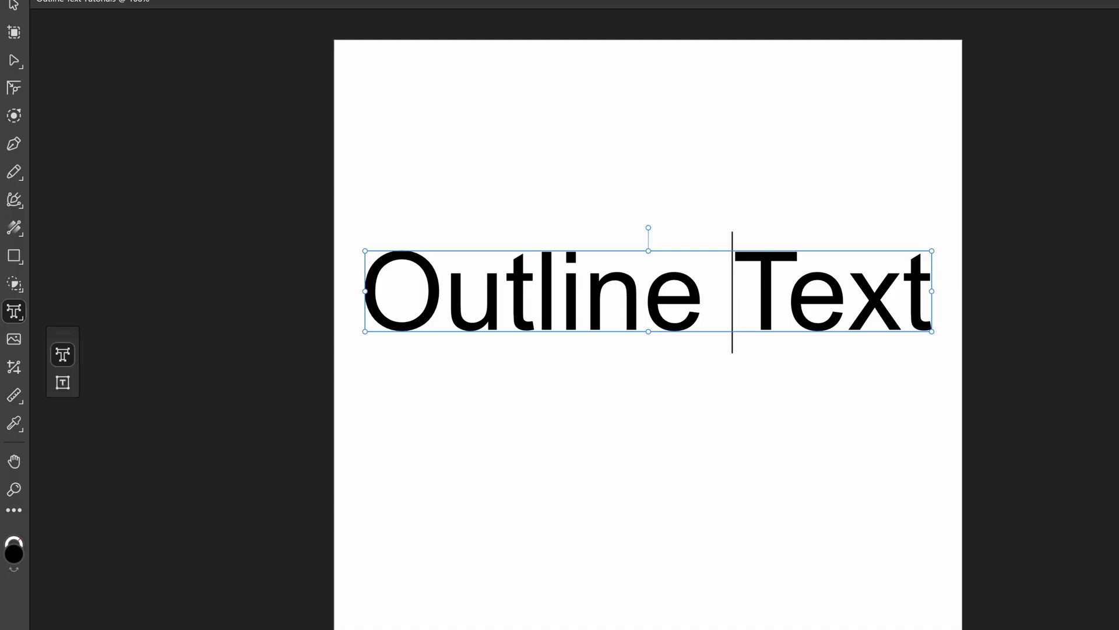
key("BackSpace")
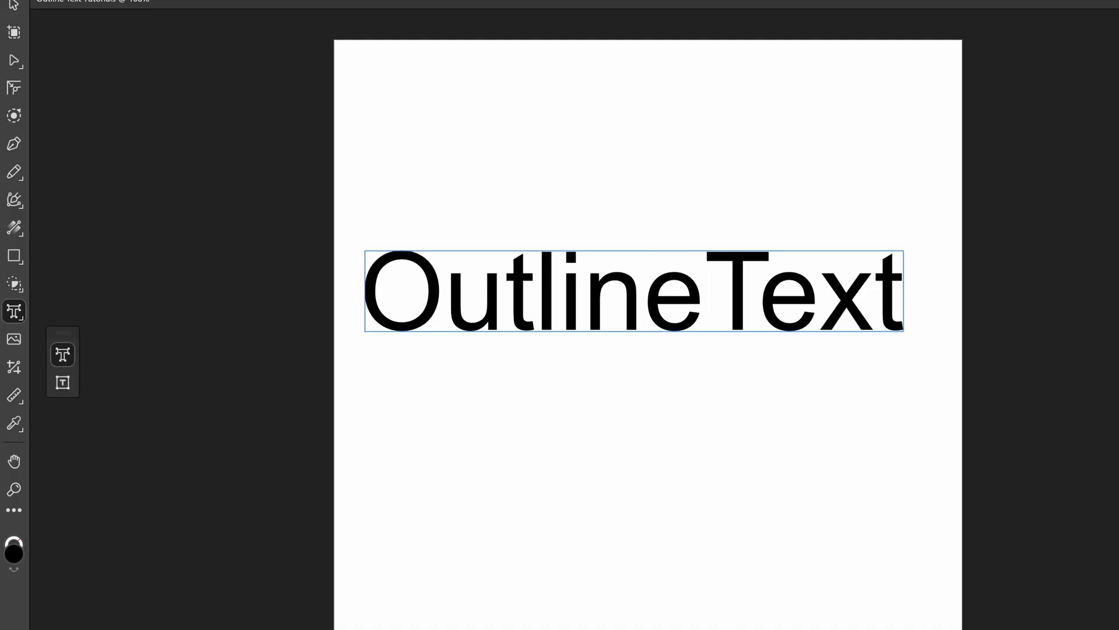
key("Return")
key("Escape")
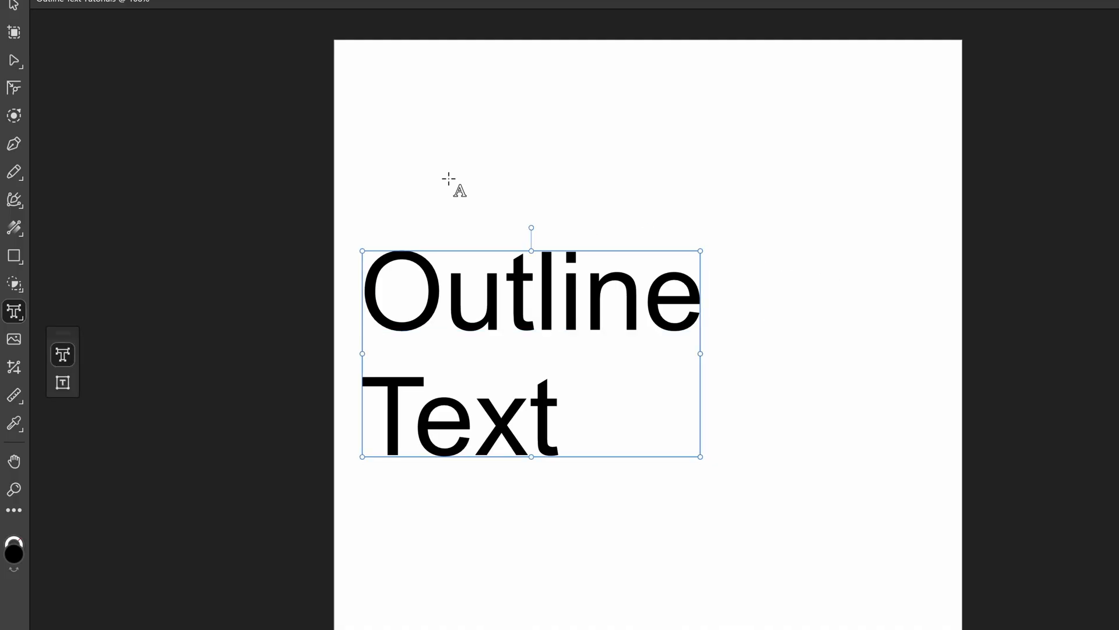
left_click(13, 7)
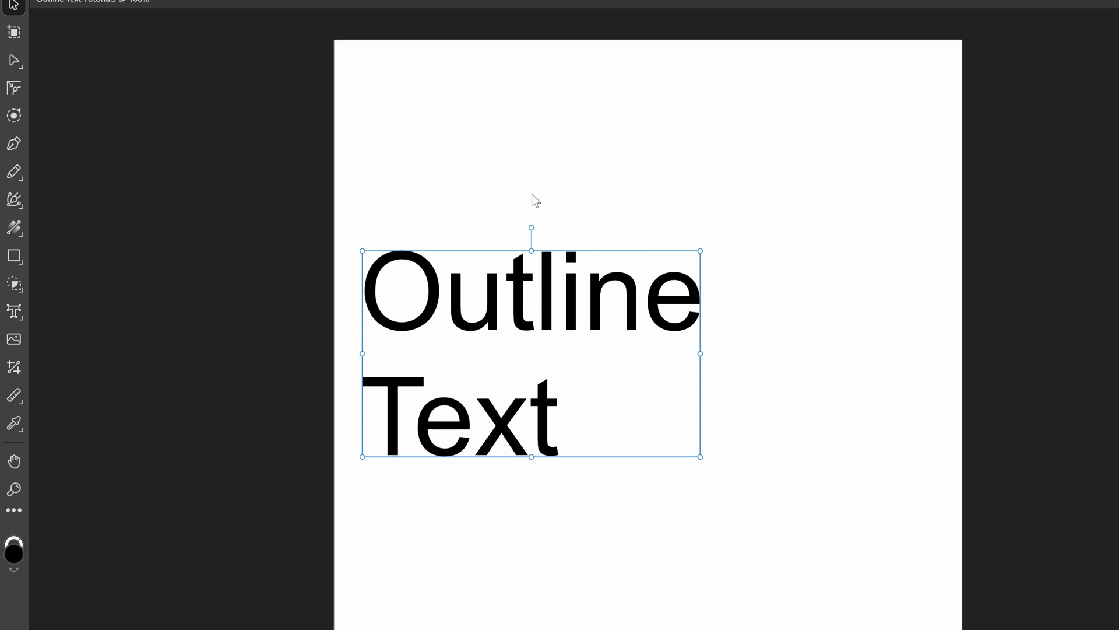
- Move the two-line text toward the middle of the page and set its paragraph alignment to Align Center
left_click_drag(569, 304, 670, 273)
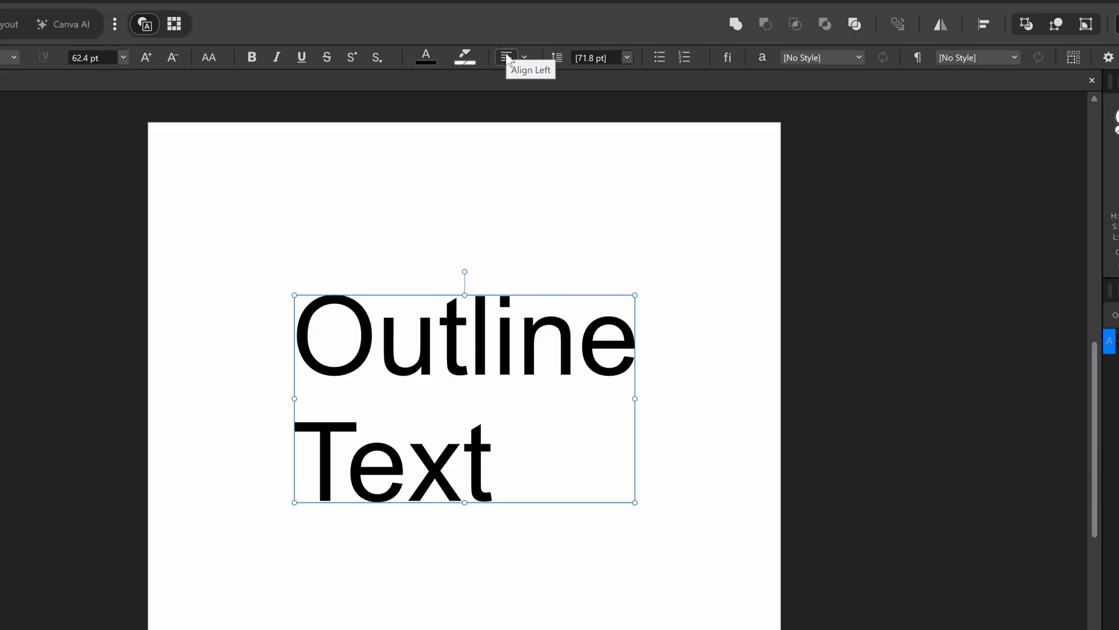
left_click(525, 57)
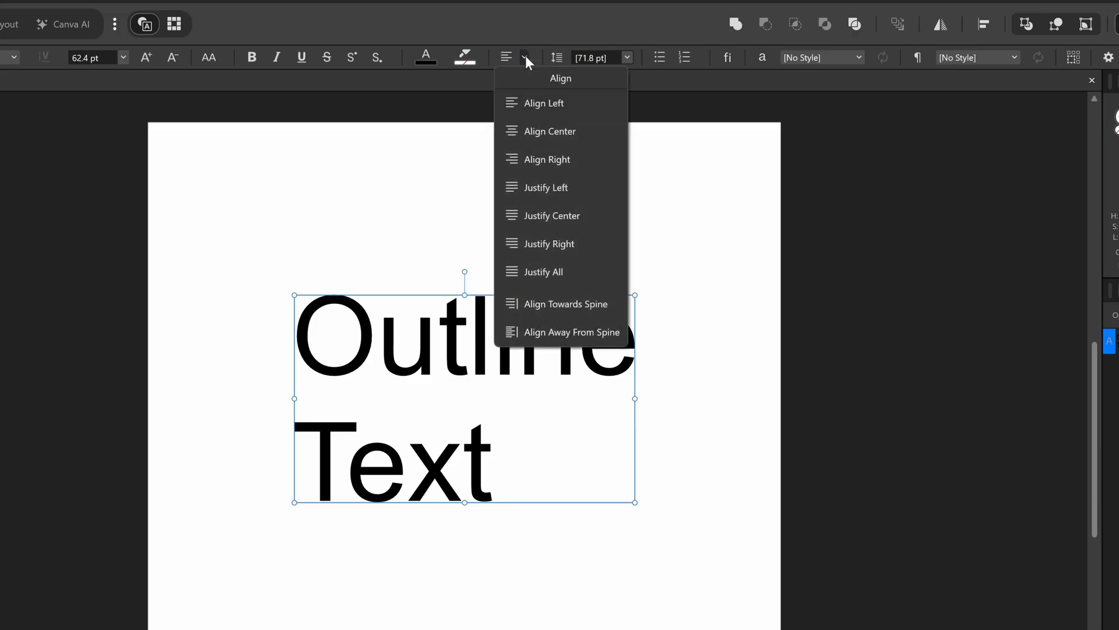
left_click(541, 132)
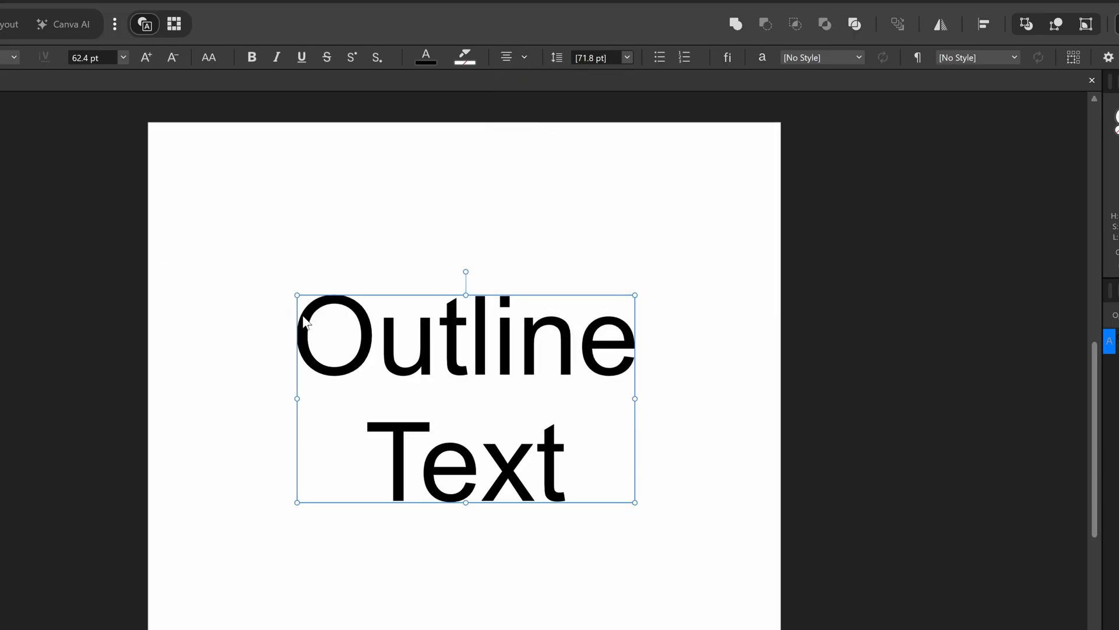
- Align the text block to the horizontal center and vertical middle of the page
left_click_drag(427, 363, 482, 277)
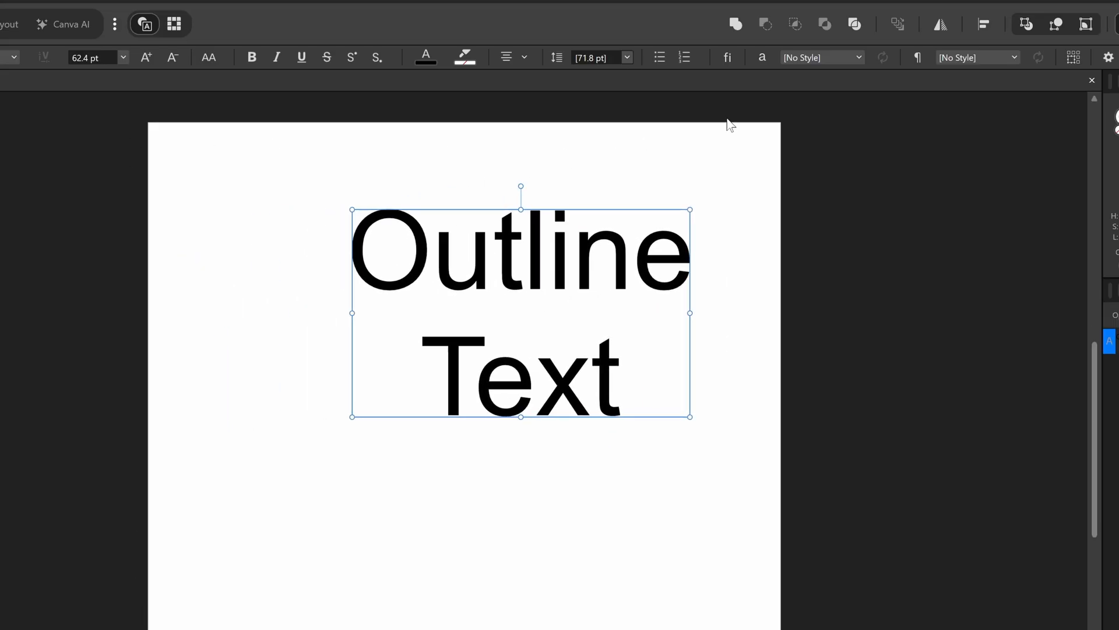
left_click(985, 26)
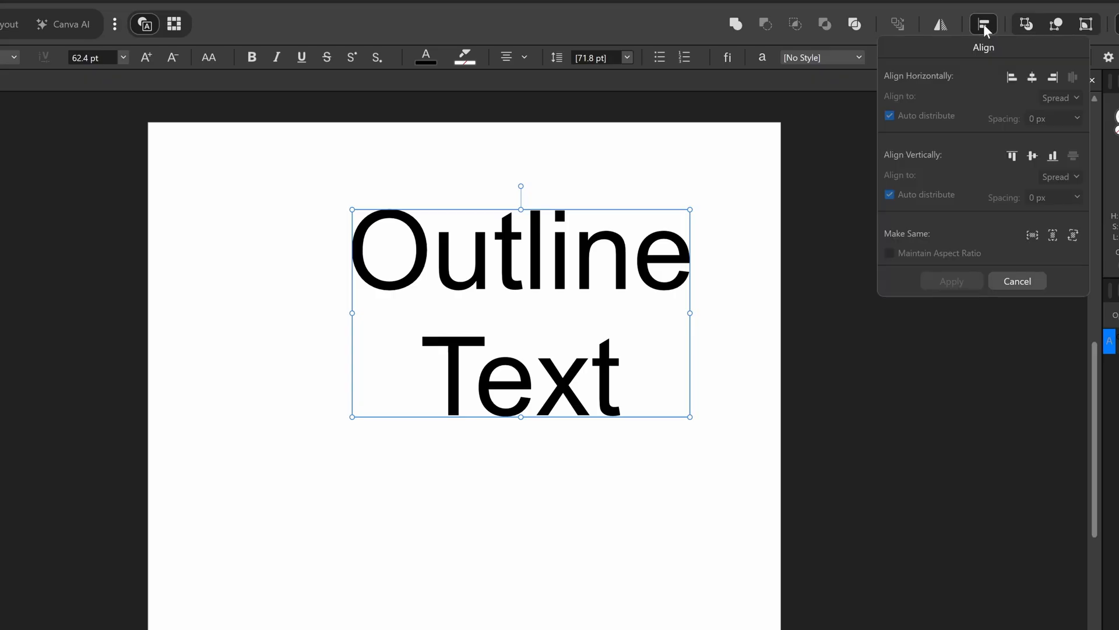
left_click(1040, 76)
left_click(1031, 157)
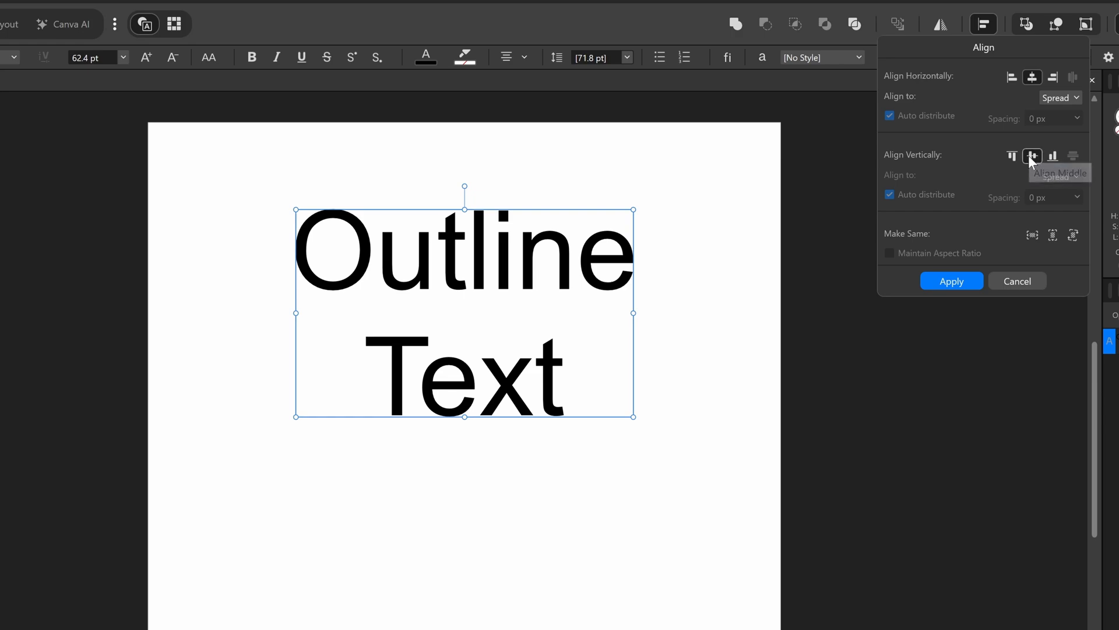
left_click(532, 269)
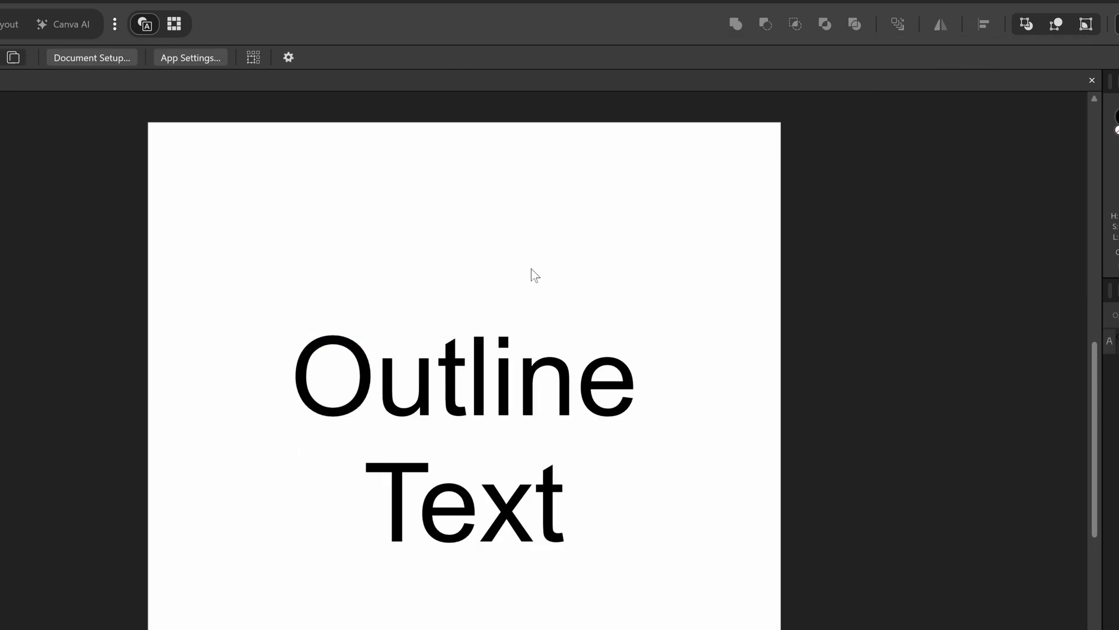
- Change the font of the two-line "Outline Text" to Aladin
left_click(445, 358)
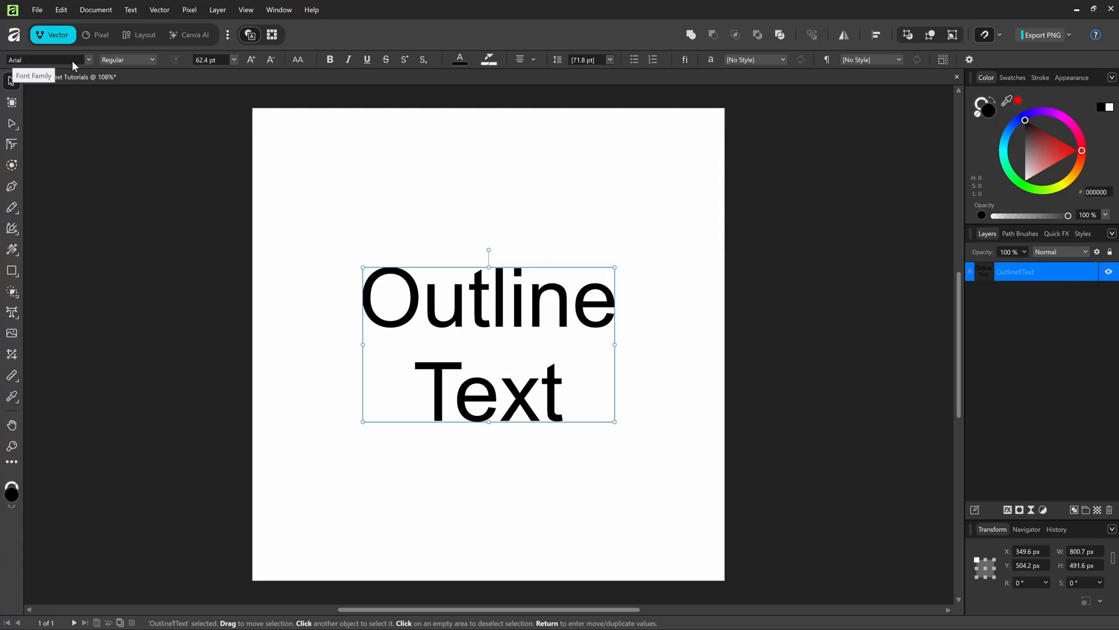
left_click(40, 60)
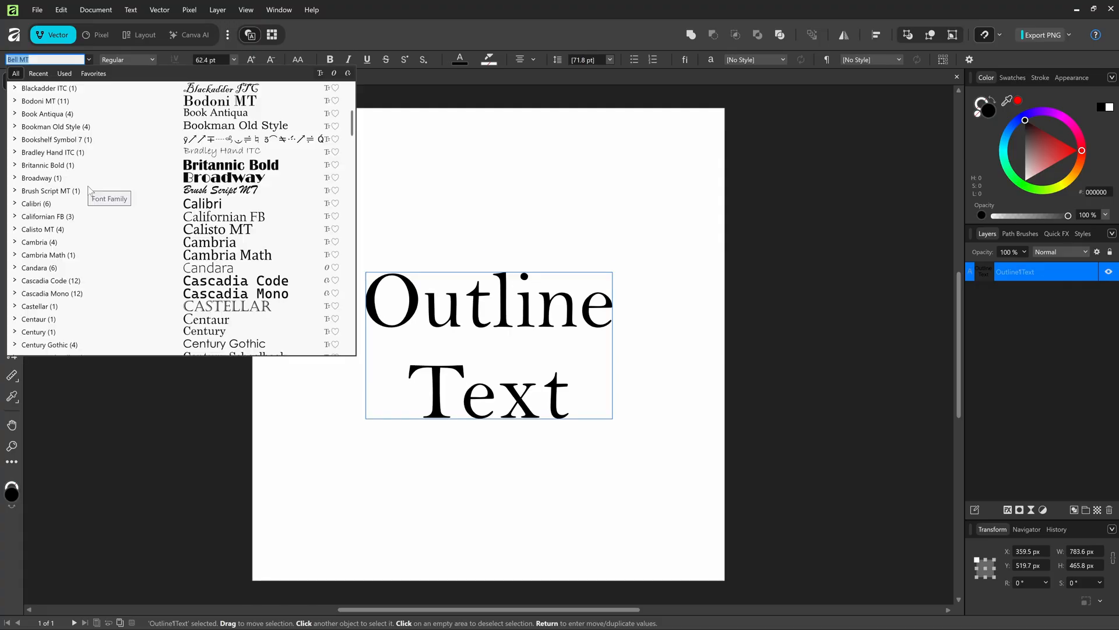
scroll(89, 193, "down", 6)
scroll(88, 190, "up", 2)
scroll(88, 189, "down", 1)
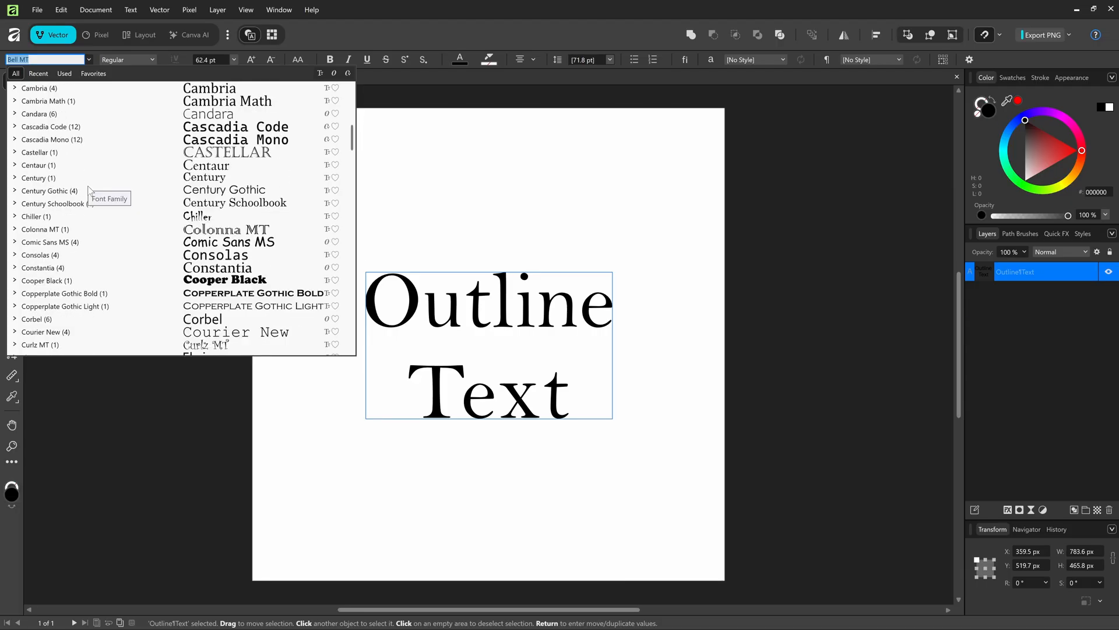
scroll(89, 190, "up", 1)
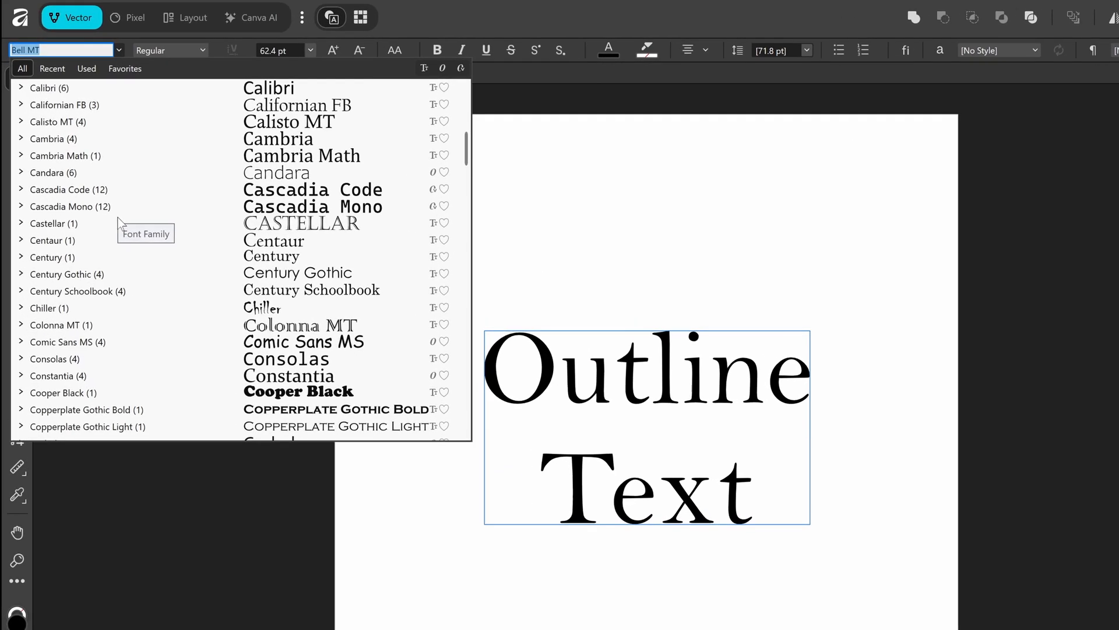
type("alad")
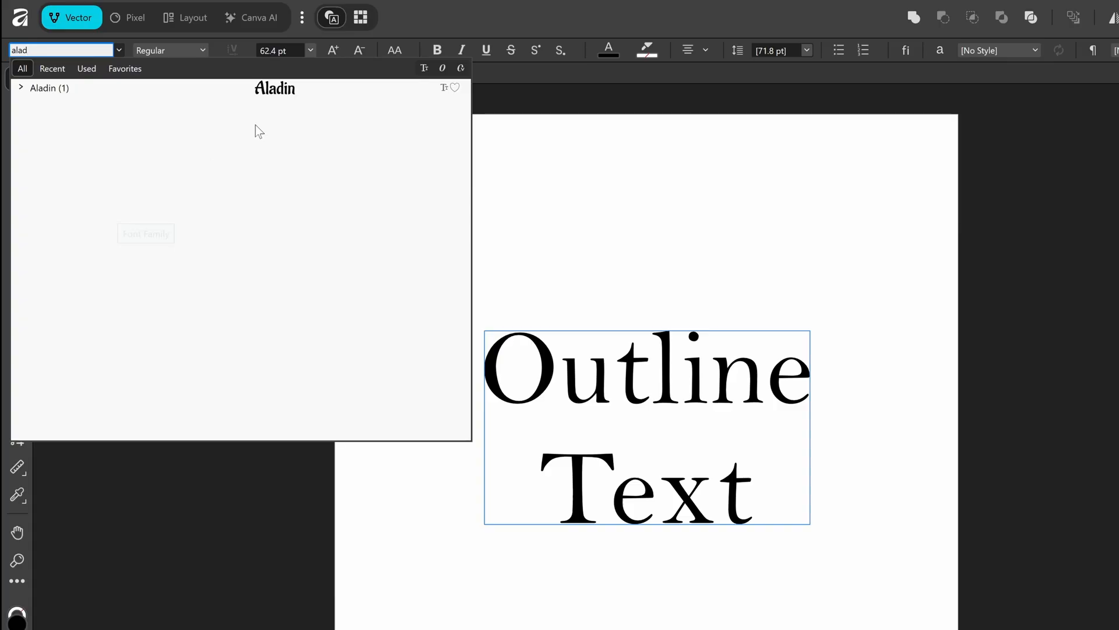
left_click(282, 89)
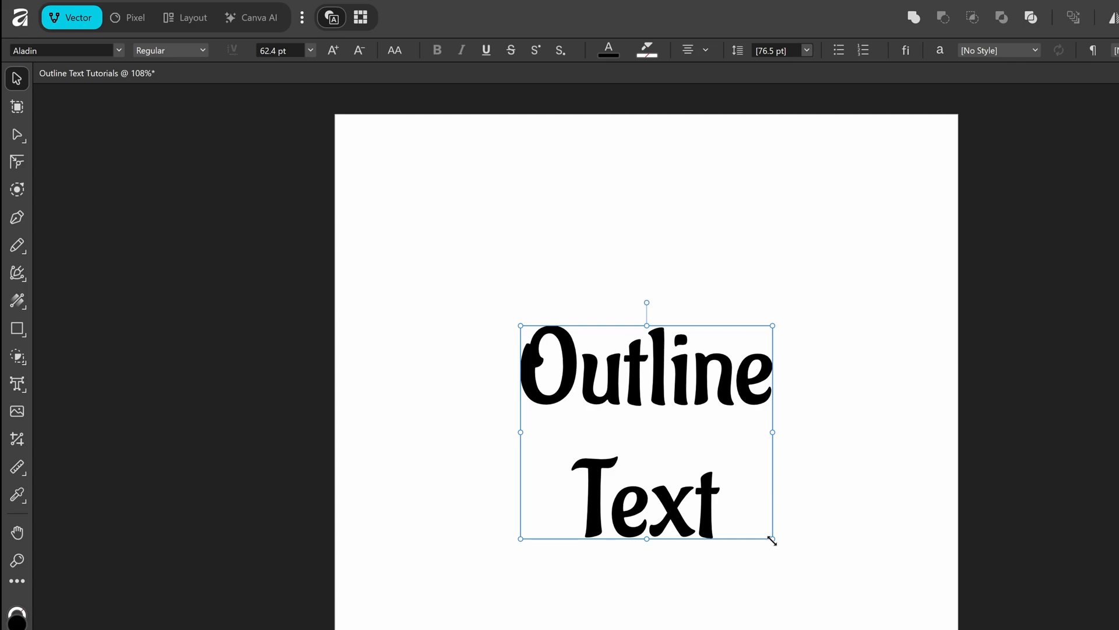
- Enlarge the text proportionally from its center to about 1300 × 1098 px so it nearly fills the page's width, and deselect it
left_click_drag(772, 540, 933, 624)
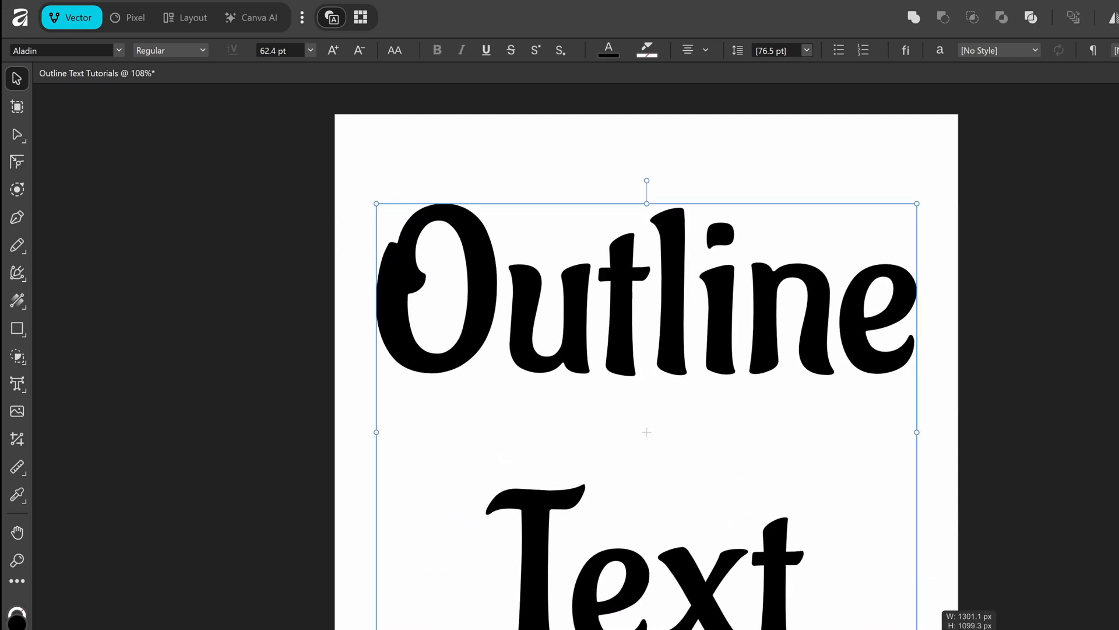
left_click_drag(706, 511, 704, 510)
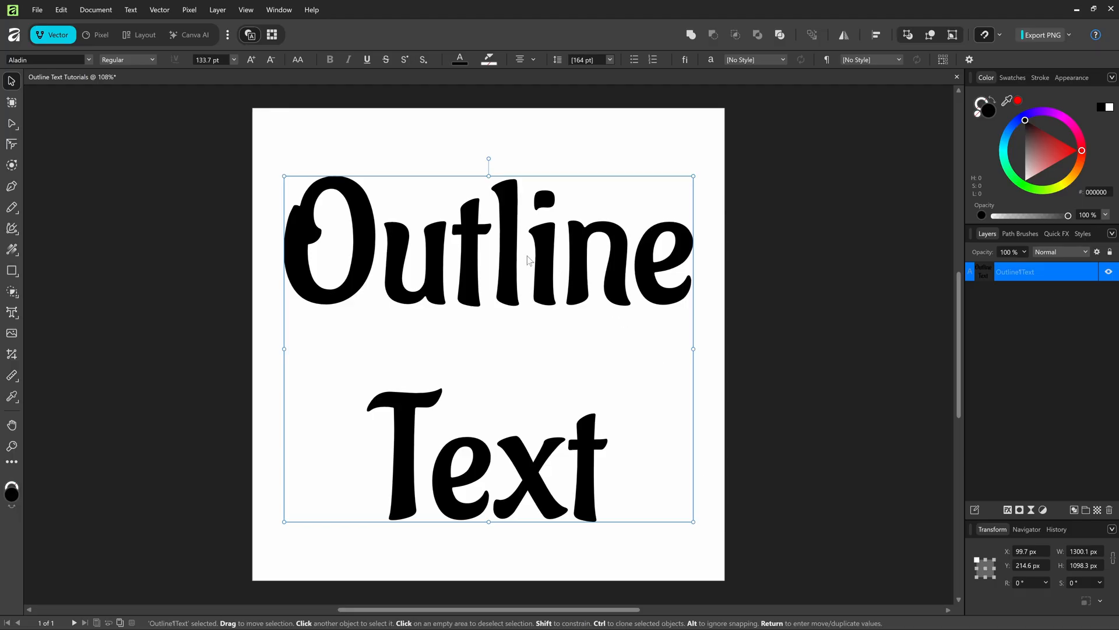
key("t")
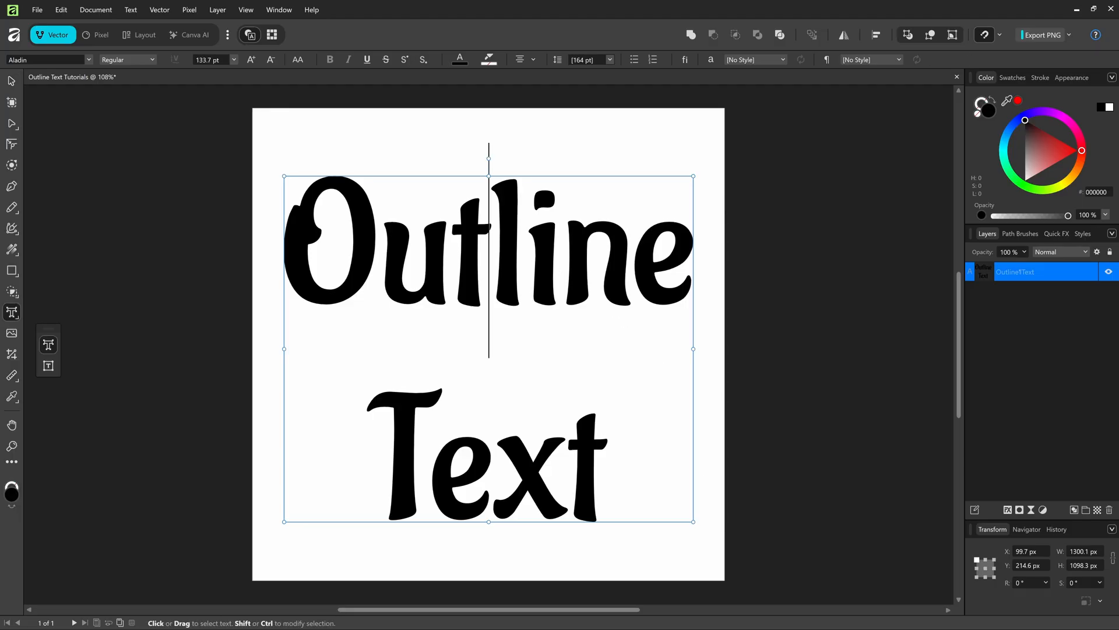
key("Escape")
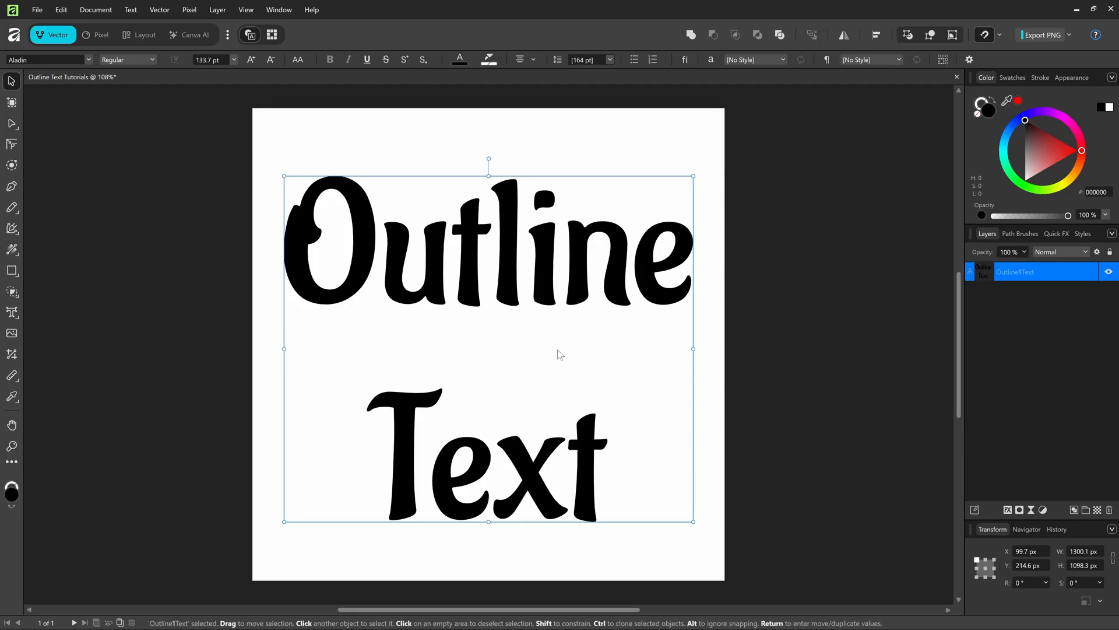
left_click(645, 150)
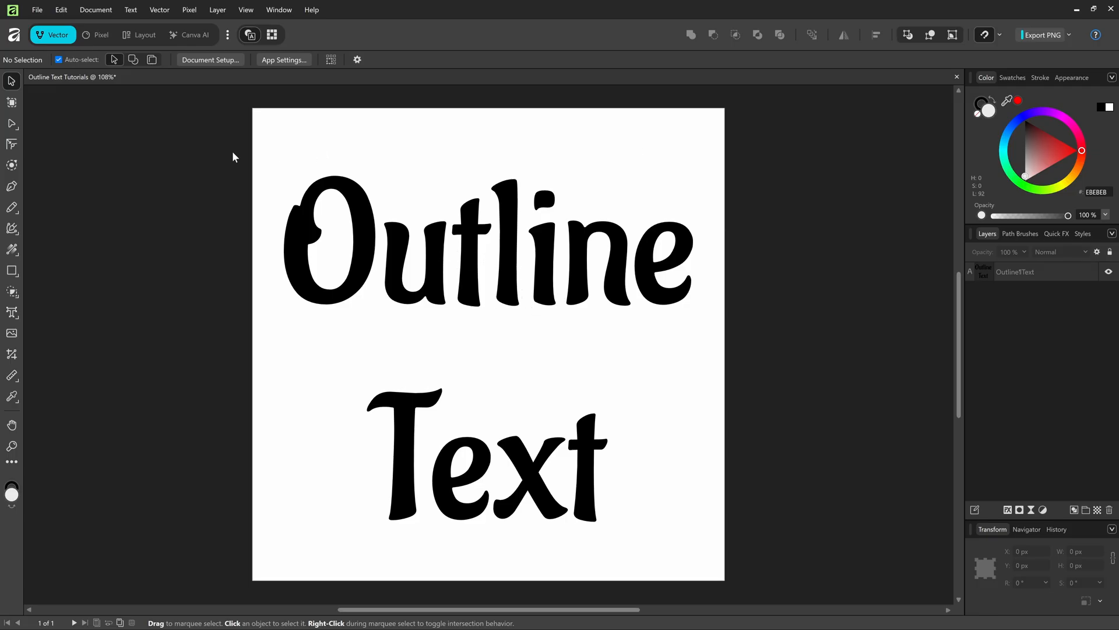
- Draw a rectangle over the whole page from its upper-left corner and set its width and height to 1500 px
left_click(13, 277)
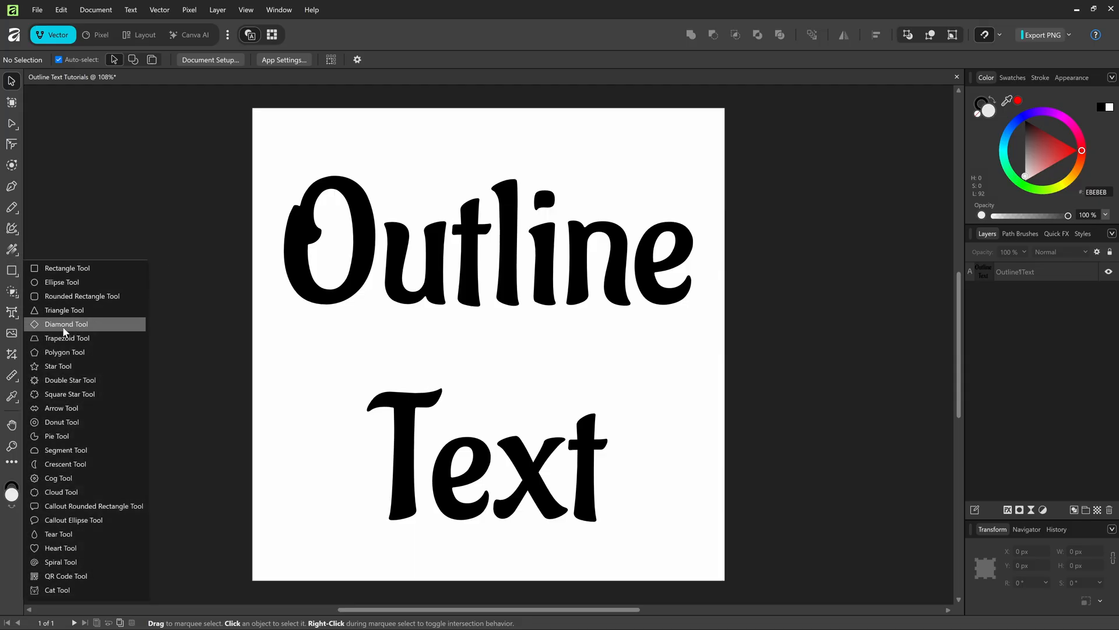
left_click(77, 267)
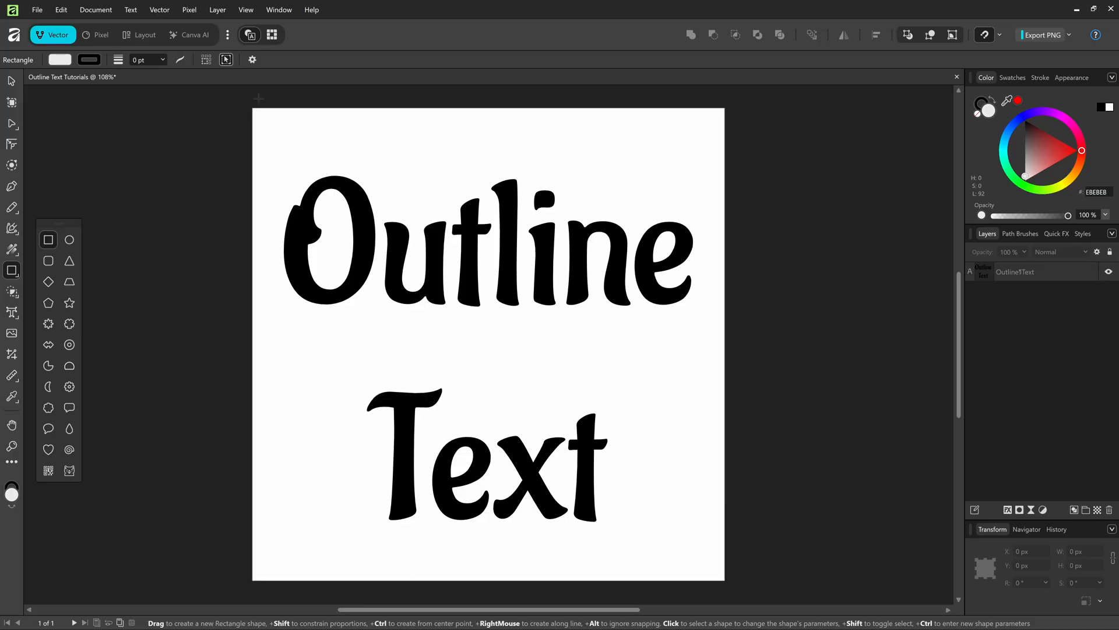
left_click_drag(253, 109, 725, 581)
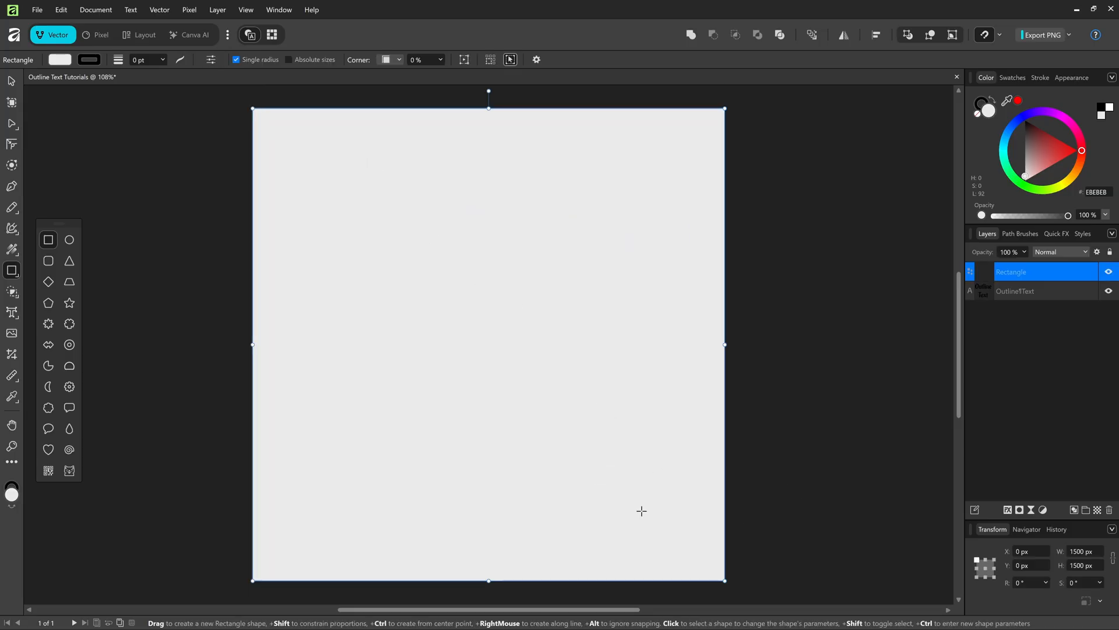
mouse_move(725, 581)
left_mouse_down()
mouse_move(593, 467)
mouse_move(725, 523)
mouse_move(732, 563)
left_mouse_up()
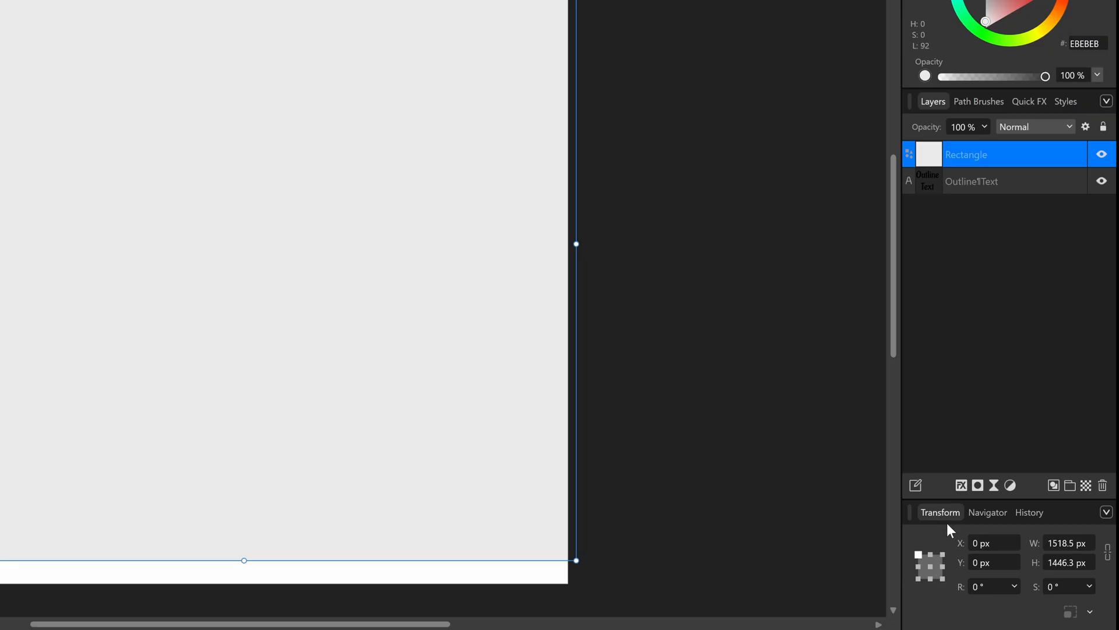
left_click(1065, 545)
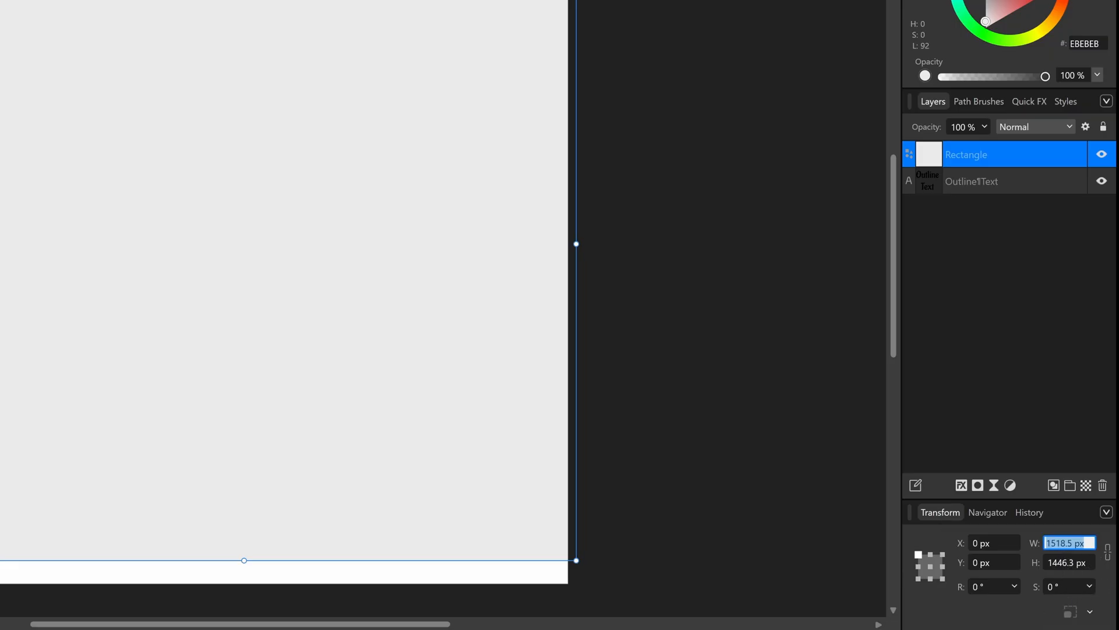
type("1500")
key("Tab")
type("1500")
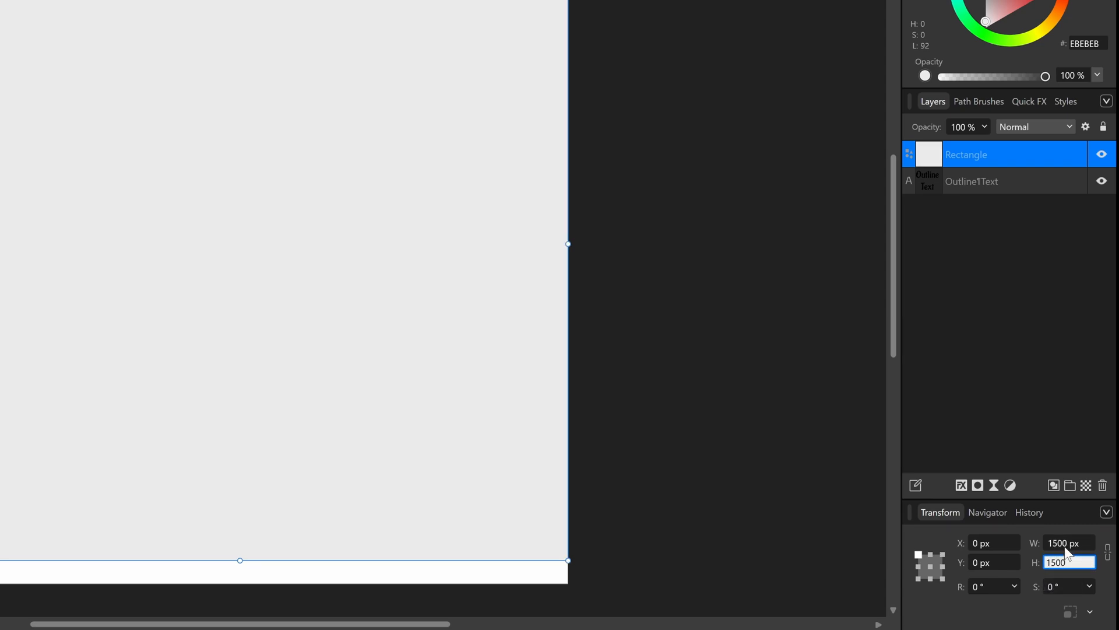
key("Return")
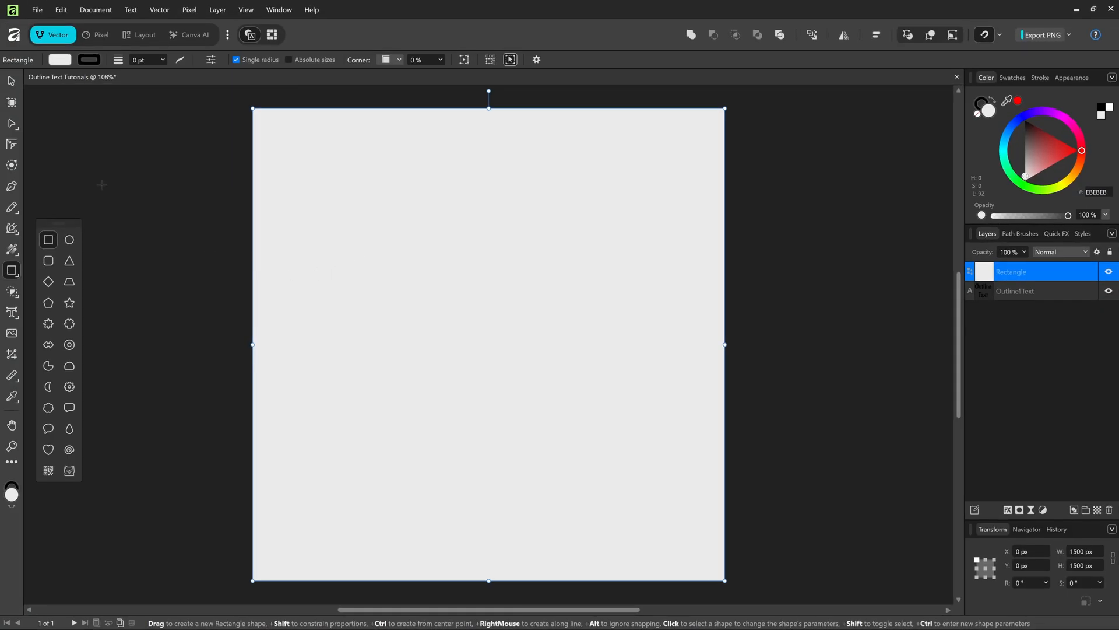
- Send the page-sized rectangle behind the text and give it the pale green fill E5F0E5
left_click(11, 81)
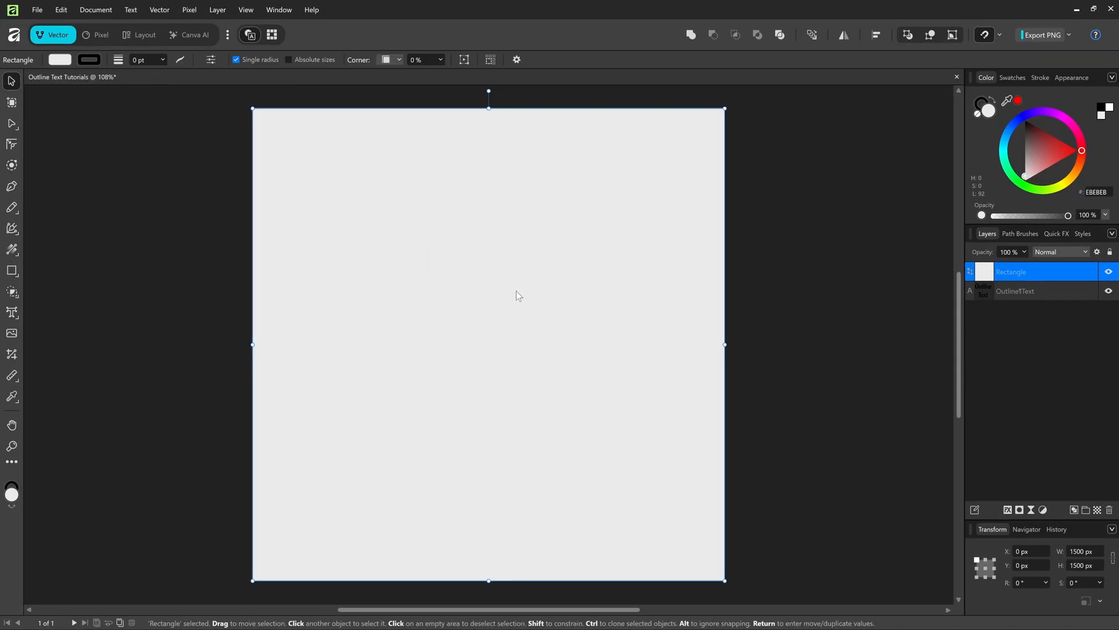
key("ctrl+bracketleft")
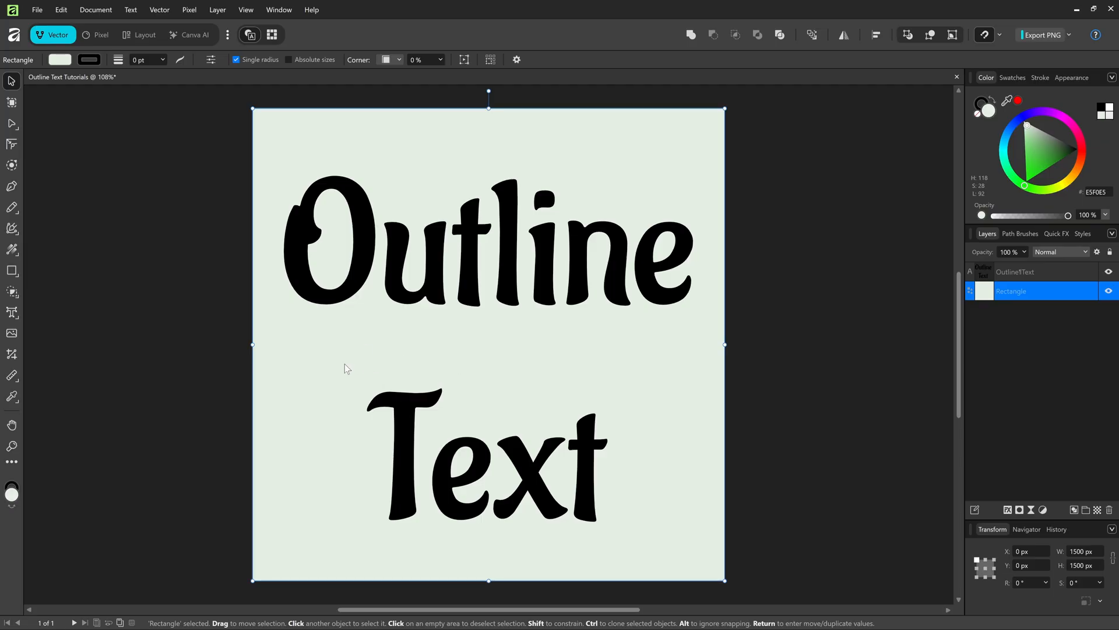
- Select the "Outline Text" object and set its fill color to yellow FFCE00
left_click(505, 253)
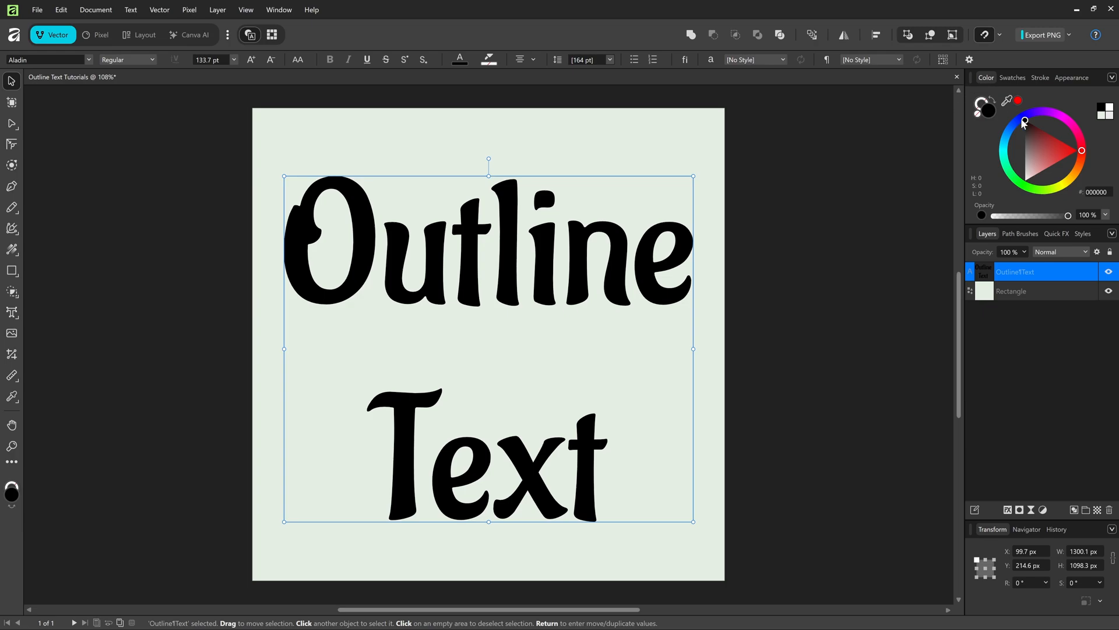
left_click_drag(1024, 124, 1073, 184)
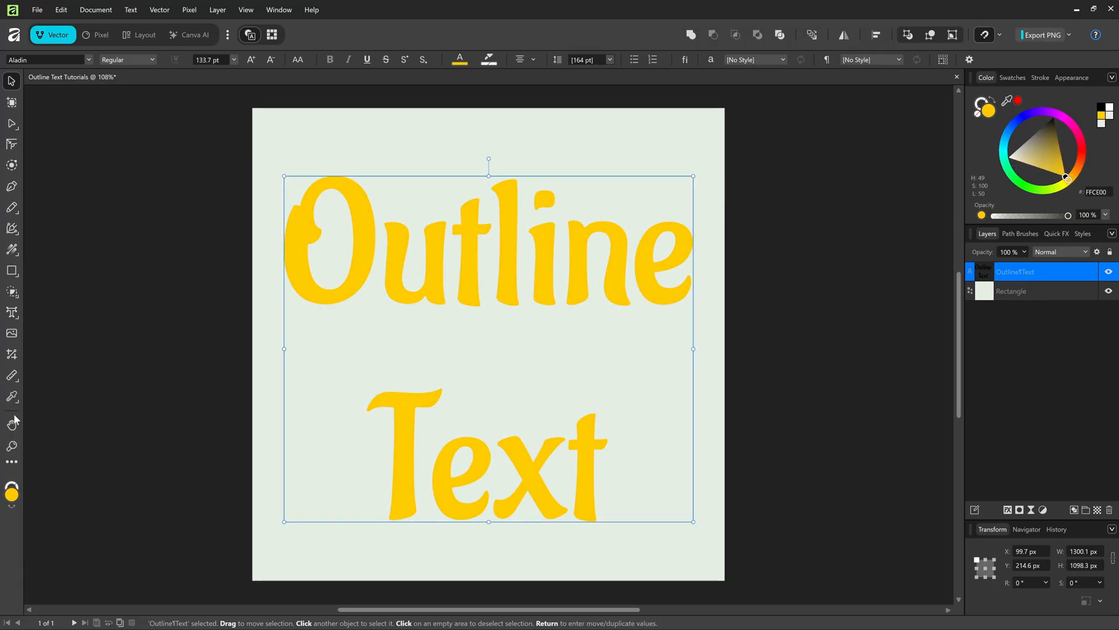
double_click(12, 494)
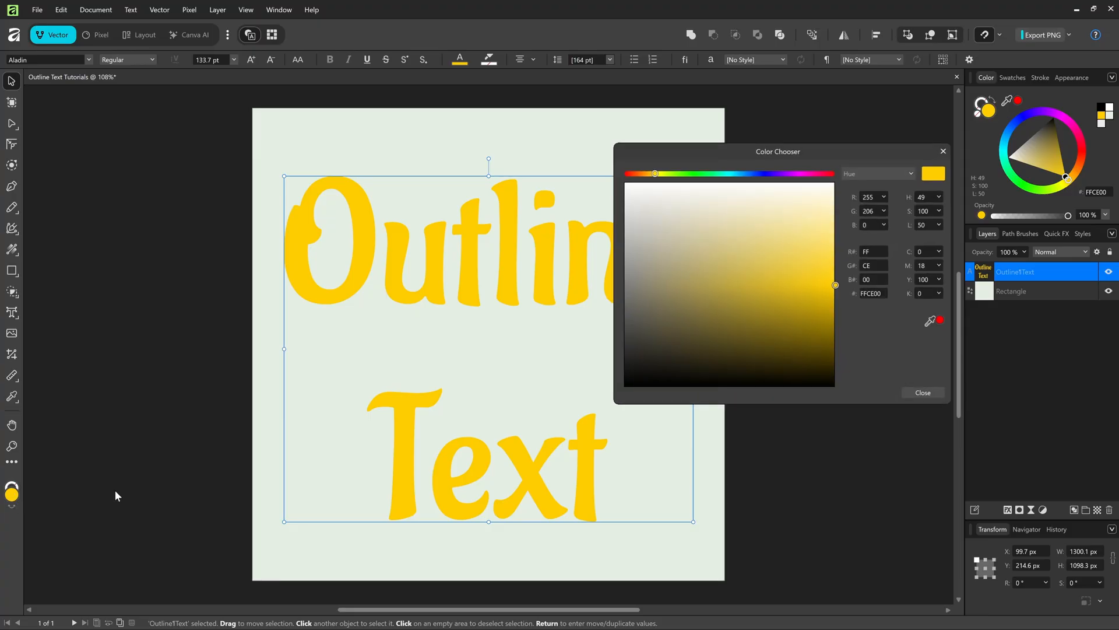
left_click(911, 390)
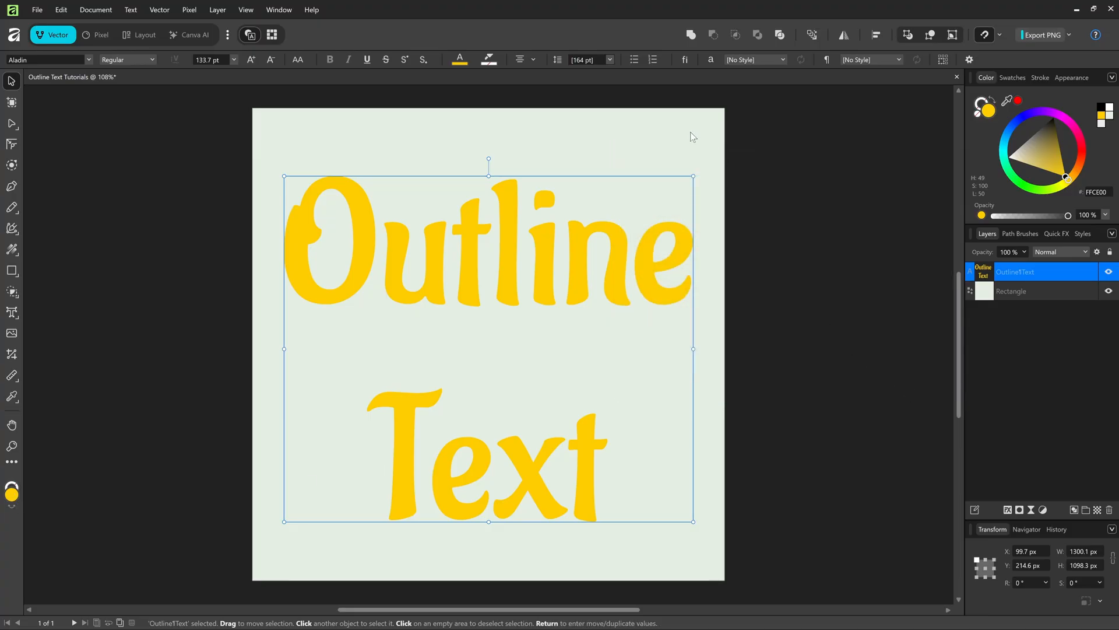
- Select the background rectangle and set its fill color to dark gray 232323
left_click(690, 132)
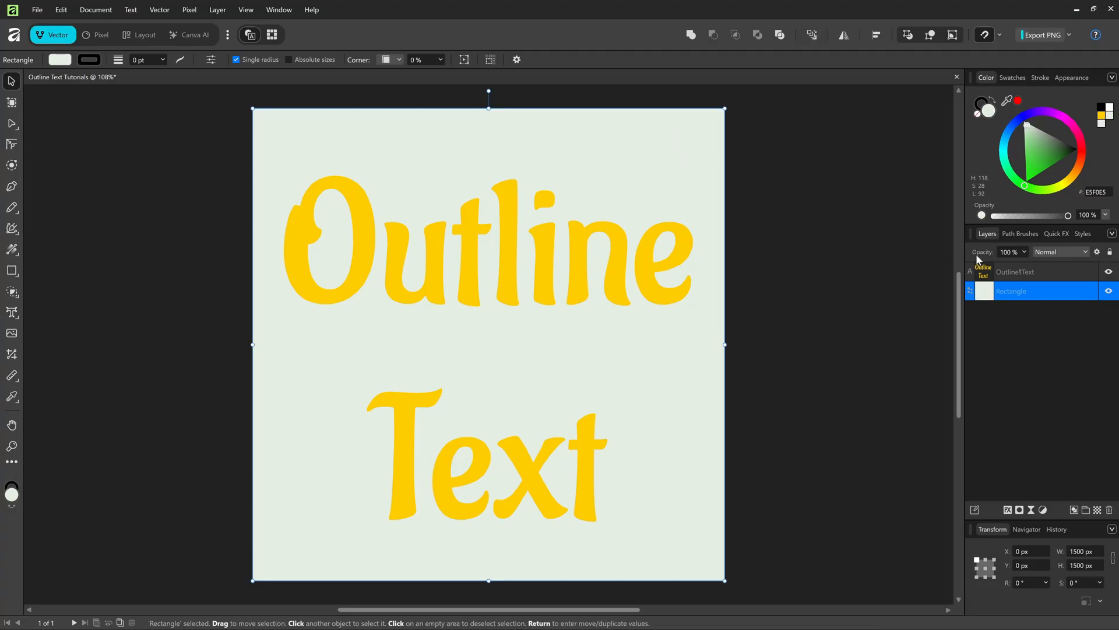
left_click(1049, 271)
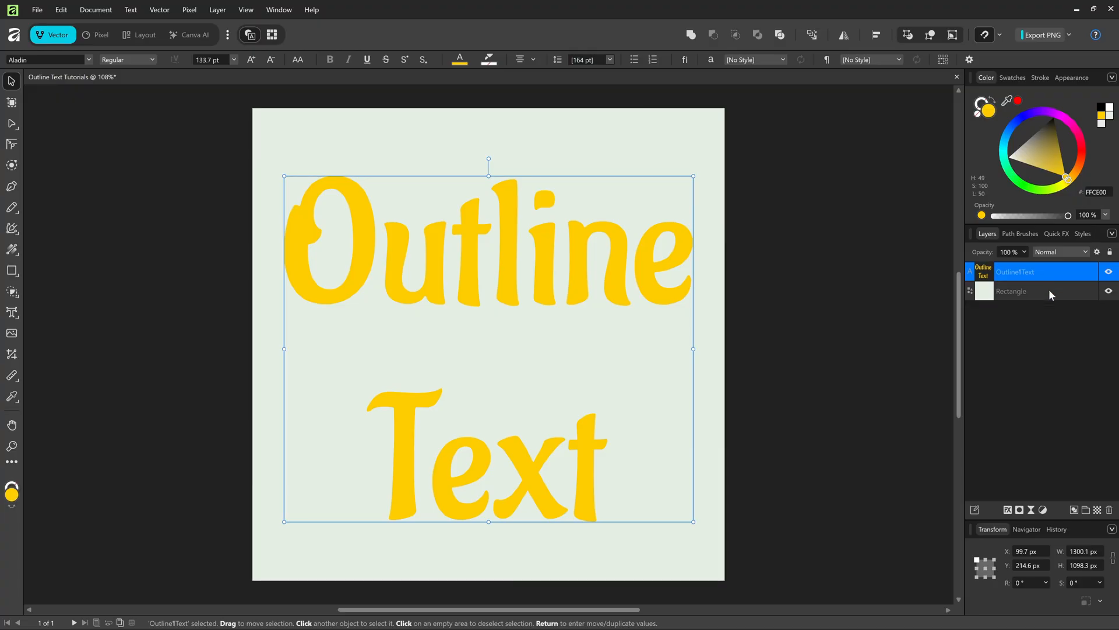
left_click(1048, 289)
left_click(1048, 274)
left_click(1047, 291)
left_click(1044, 272)
left_click(1044, 290)
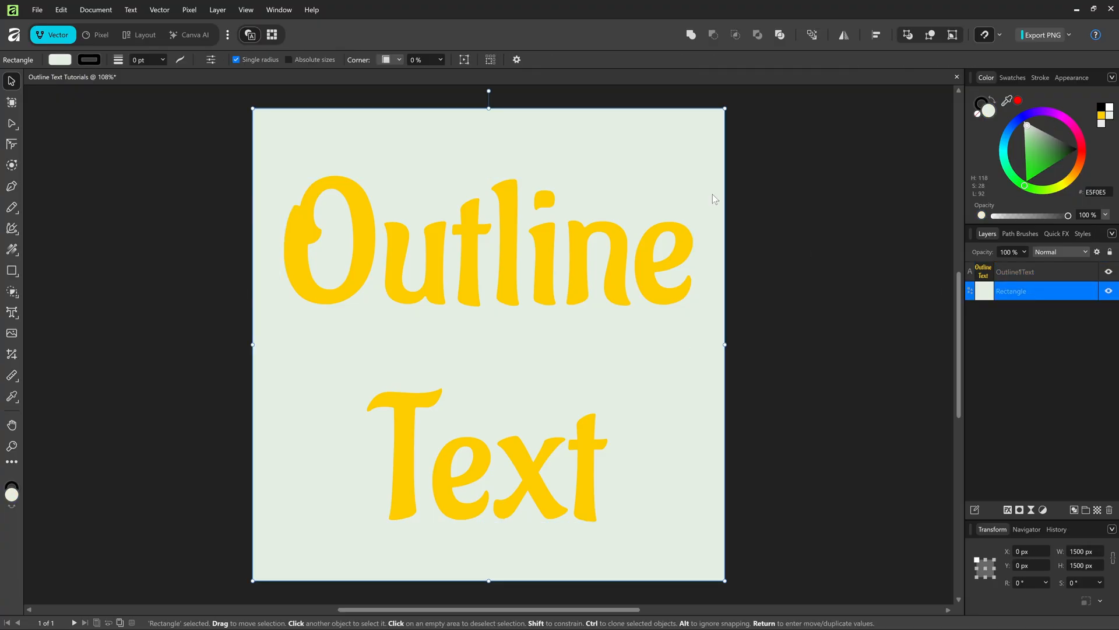
double_click(12, 494)
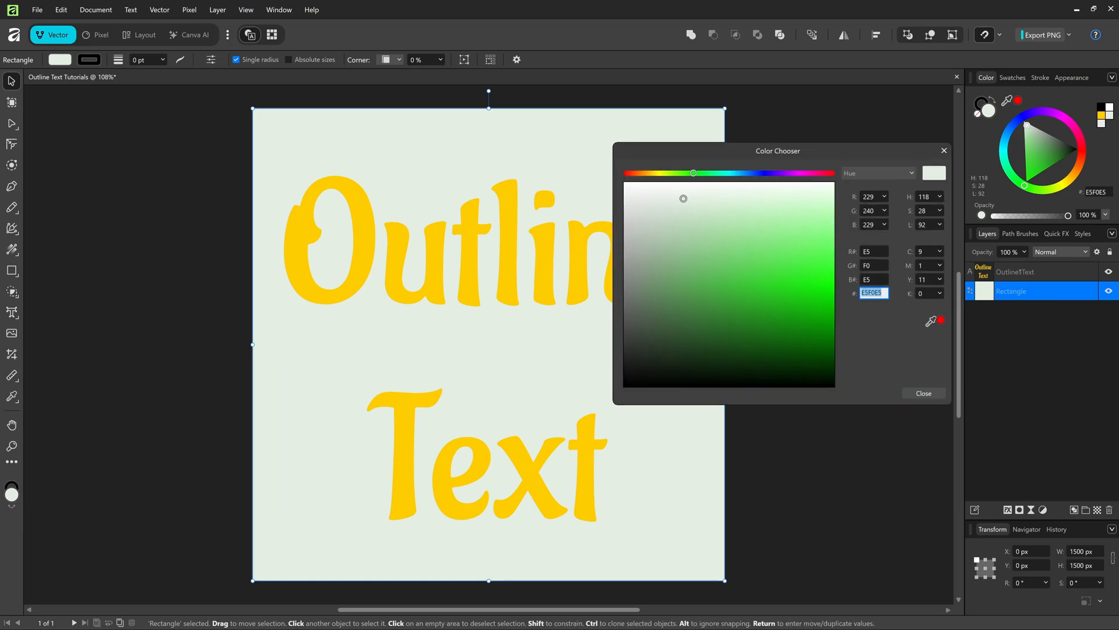
type("232323")
key("Tab")
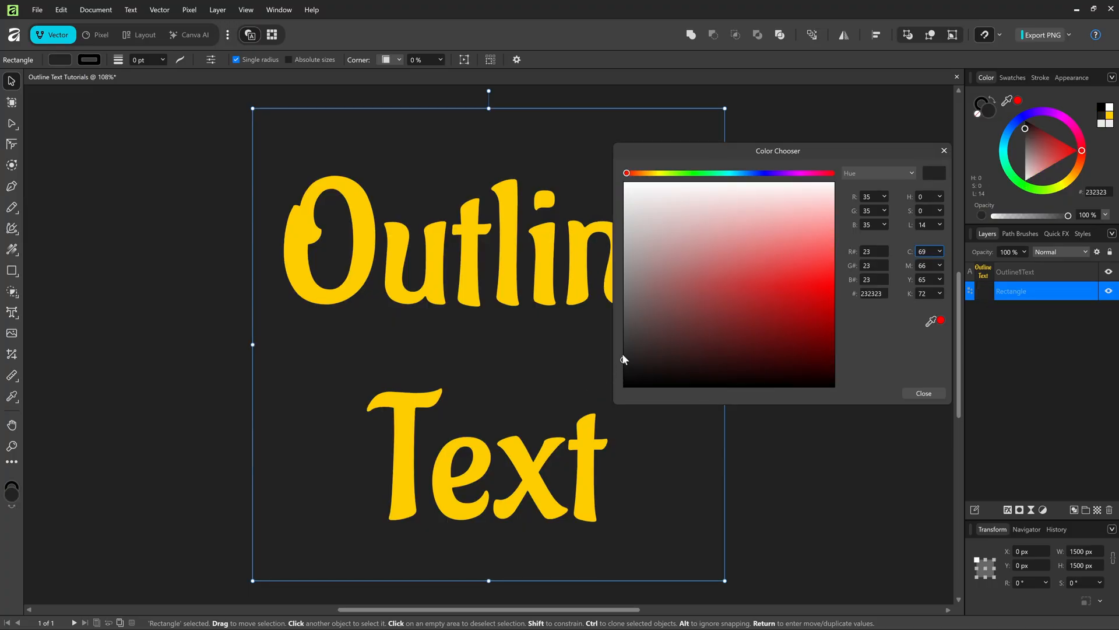
left_click(921, 393)
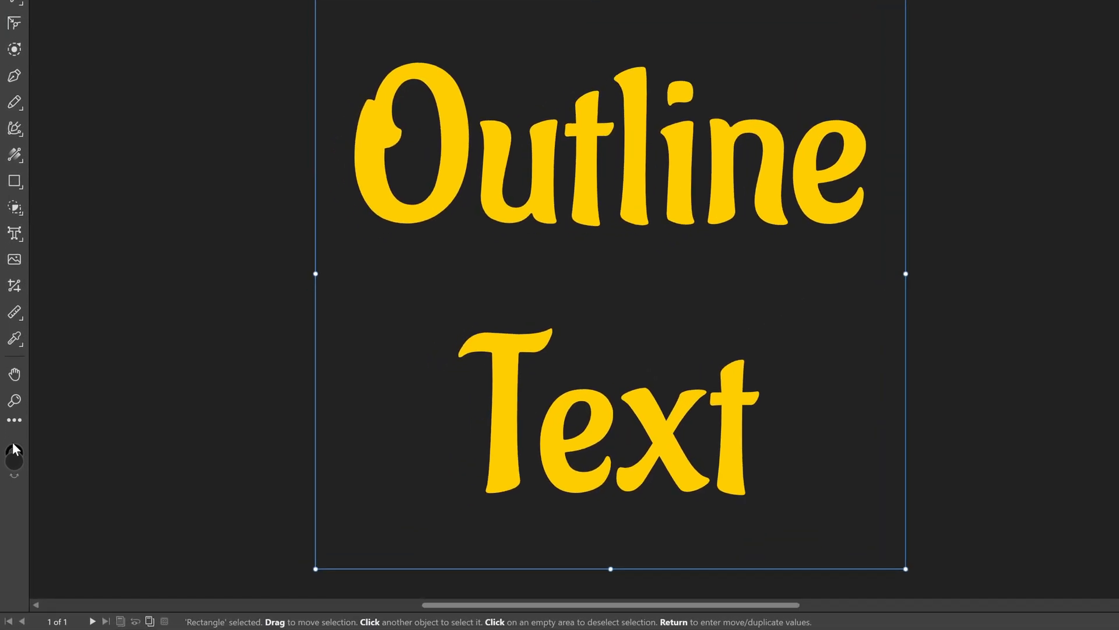
- Make the background rectangle's stroke active and set its color to light green A7F175
left_click(14, 450)
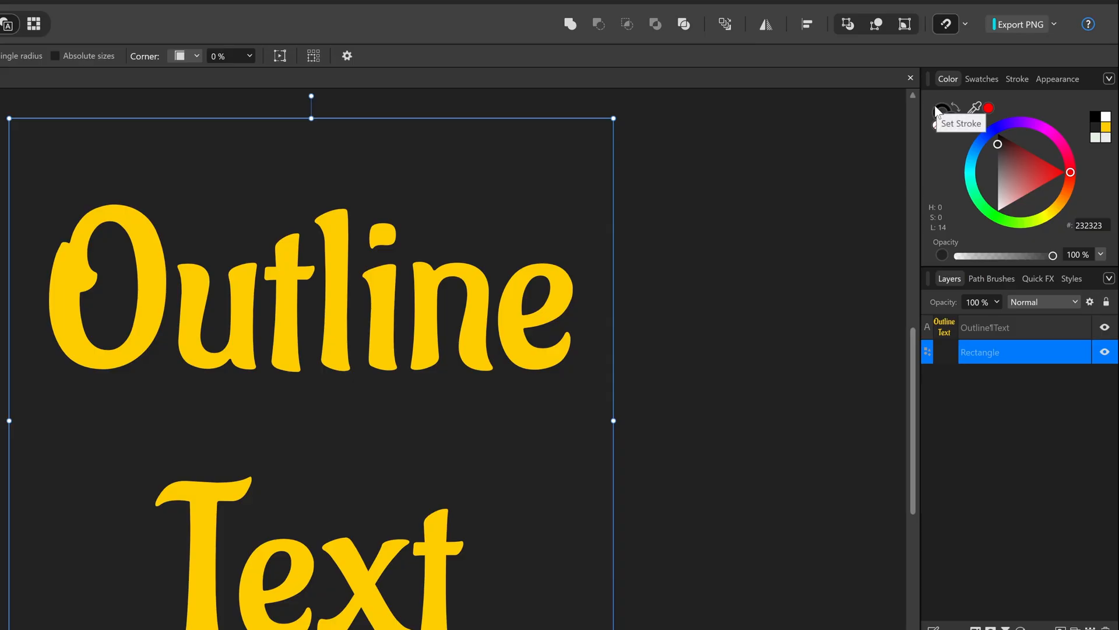
left_click(1052, 78)
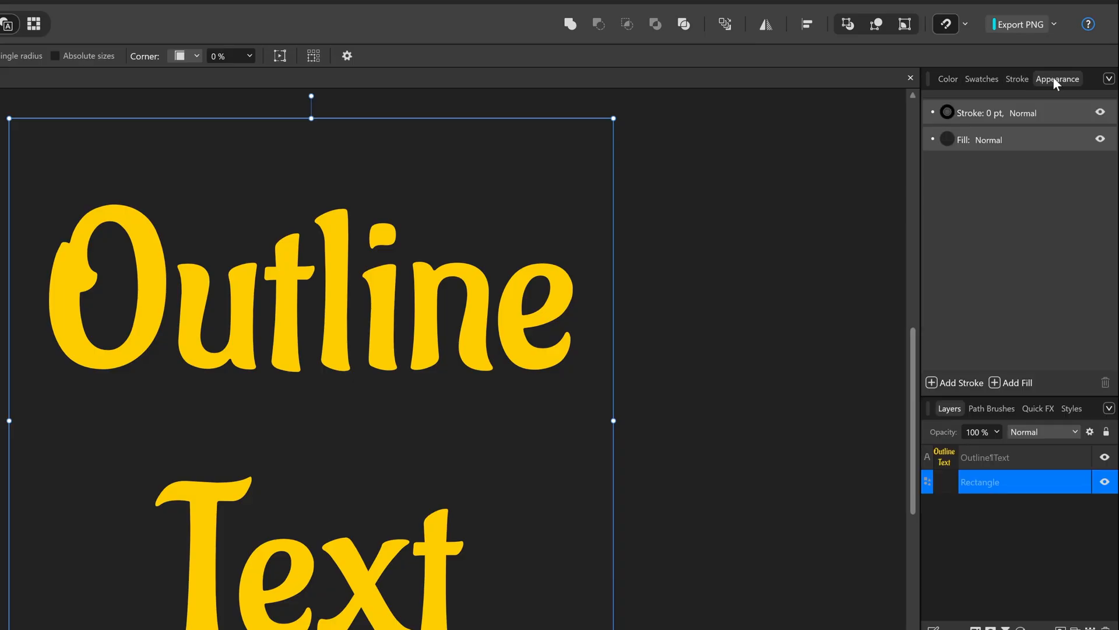
left_click(998, 140)
left_click(1008, 109)
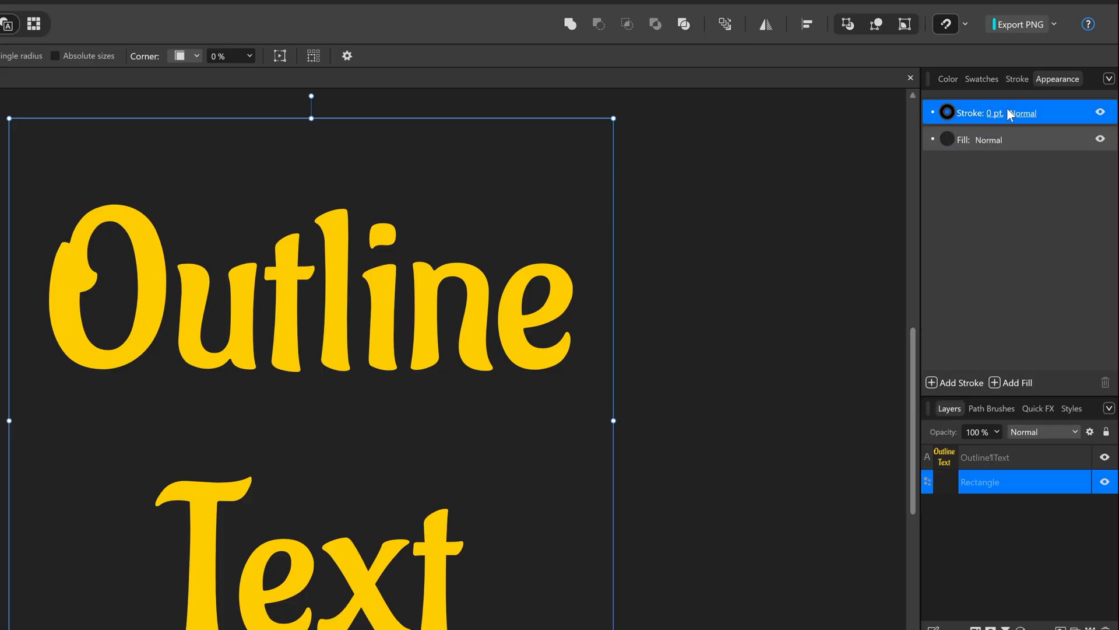
left_click(947, 112)
left_click(947, 112)
left_click(947, 112)
left_click(952, 75)
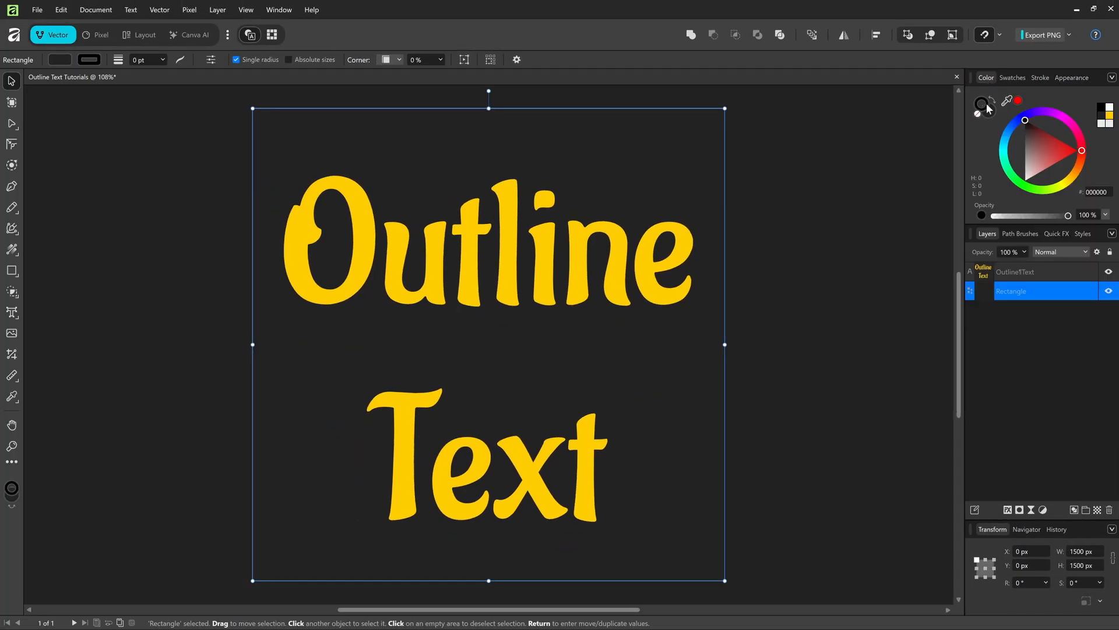
left_click(1102, 194)
type("a7f175")
key("Return")
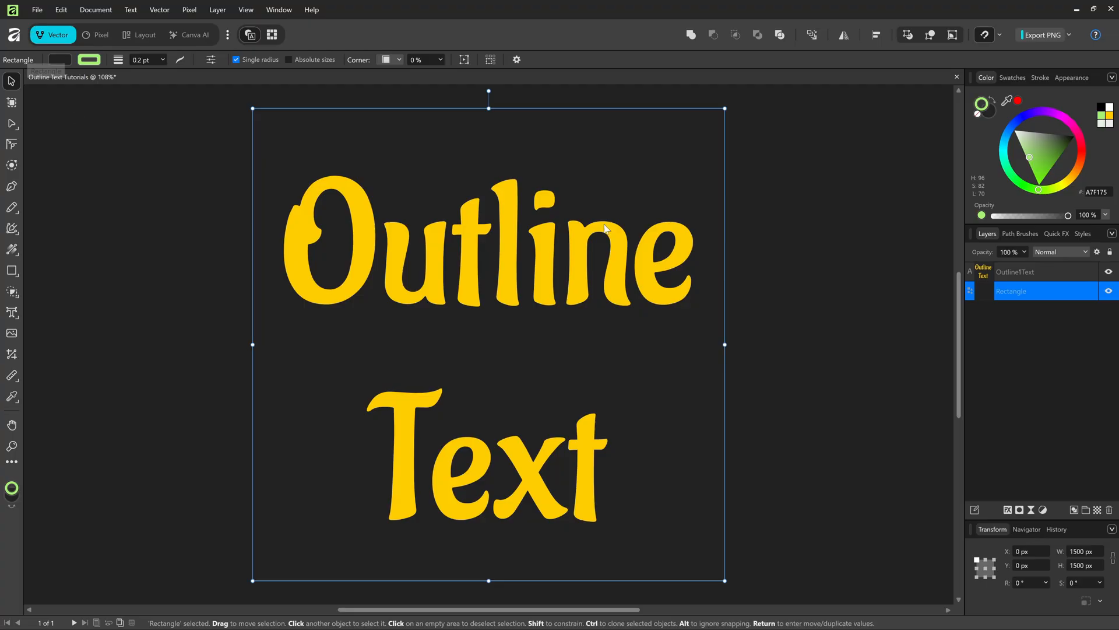
- Select the background rectangle and give its stroke a width of about 5.8 pt with a square cap
left_click(787, 167)
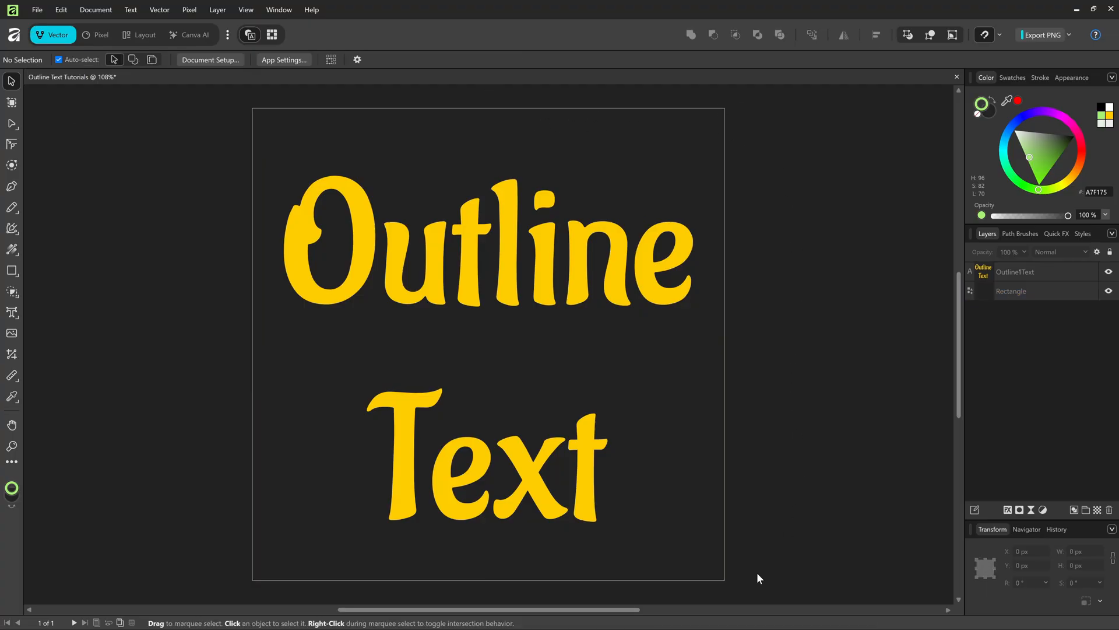
left_click(674, 166)
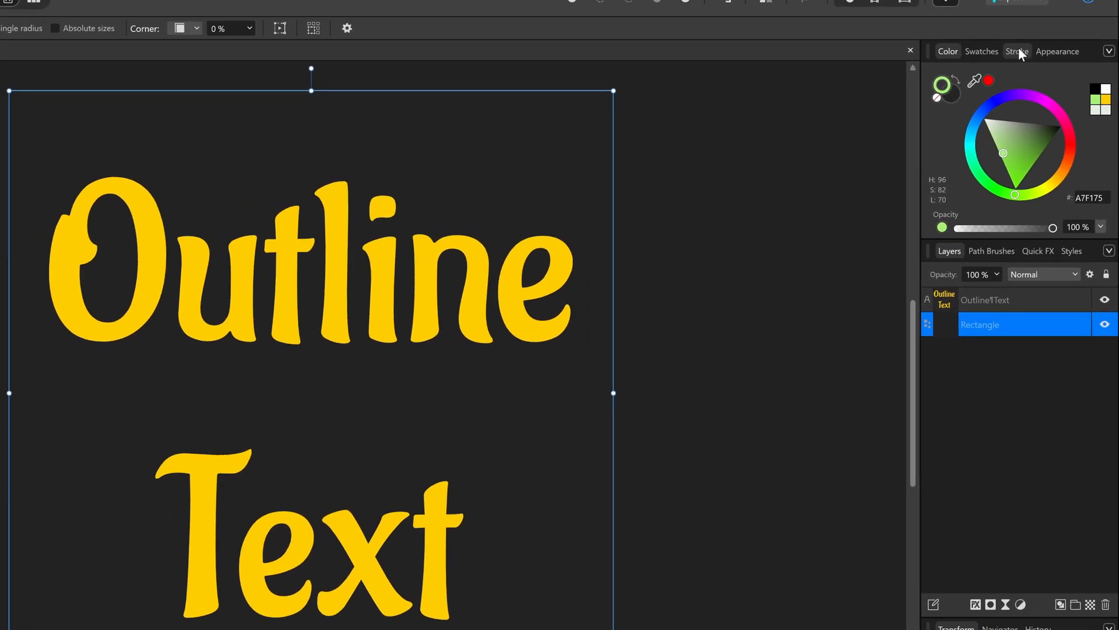
left_click(1041, 76)
mouse_move(970, 96)
left_mouse_down()
mouse_move(1023, 99)
mouse_move(999, 100)
left_mouse_up()
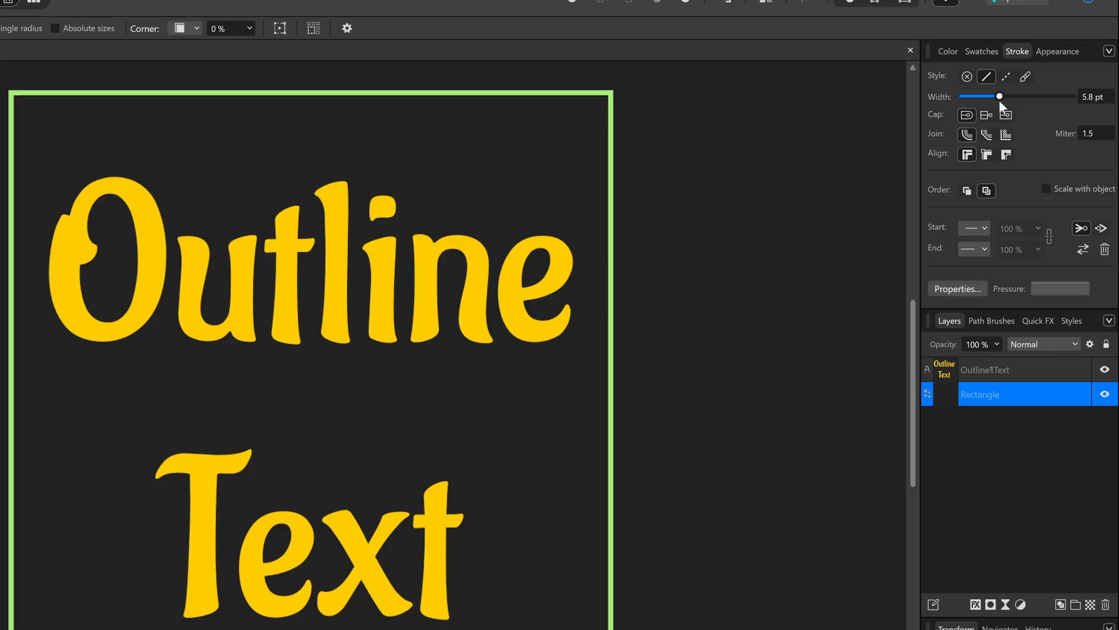
left_click(1007, 114)
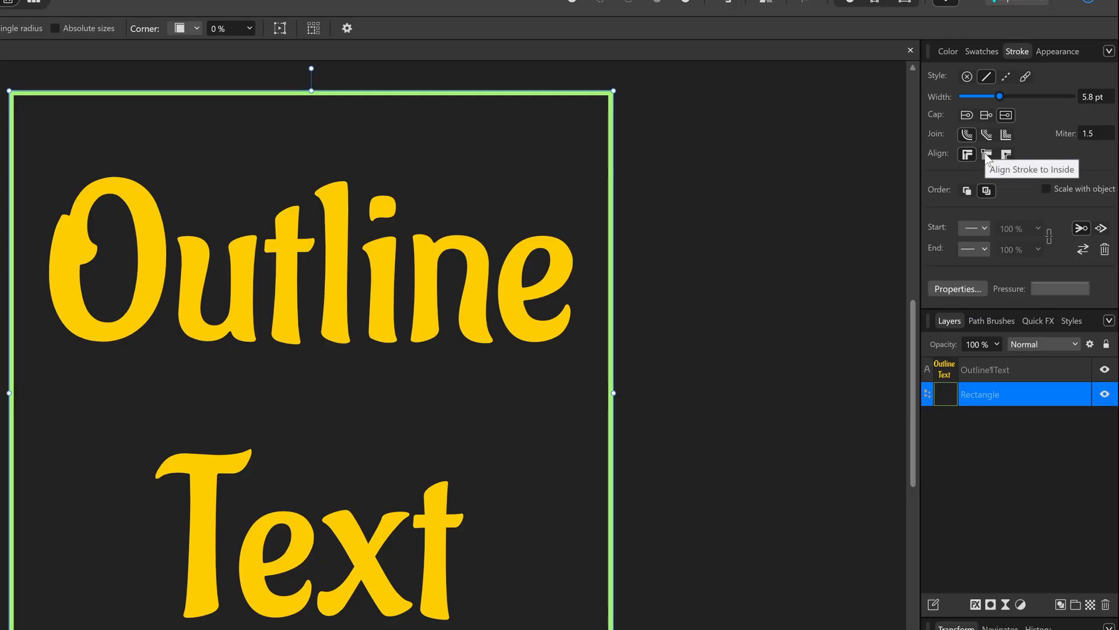
- Try the inside and outside stroke alignments on the background rectangle and settle on Align Stroke to Inside
left_click(987, 155)
left_click(1006, 154)
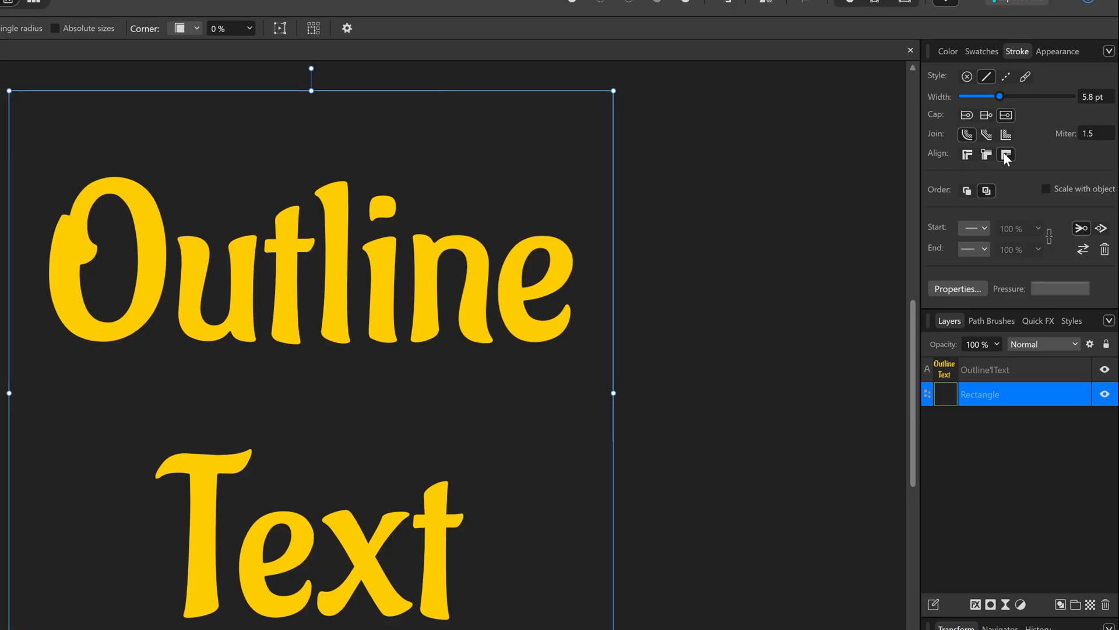
left_click(986, 153)
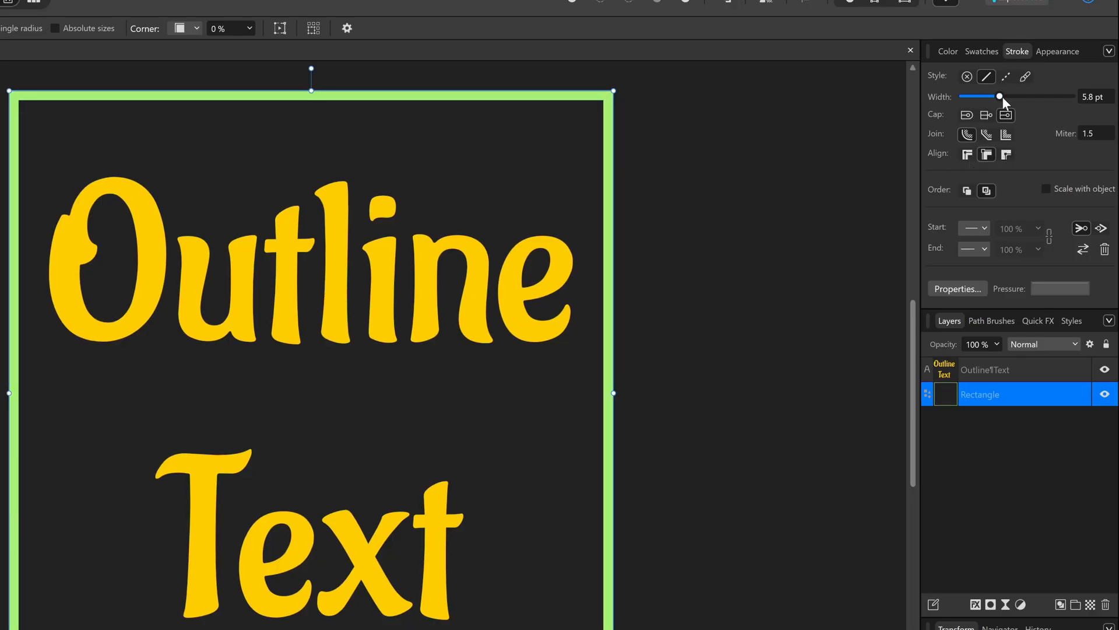
- Reduce the background rectangle's stroke width to 0.5 pt and deselect it
left_click_drag(998, 98, 984, 98)
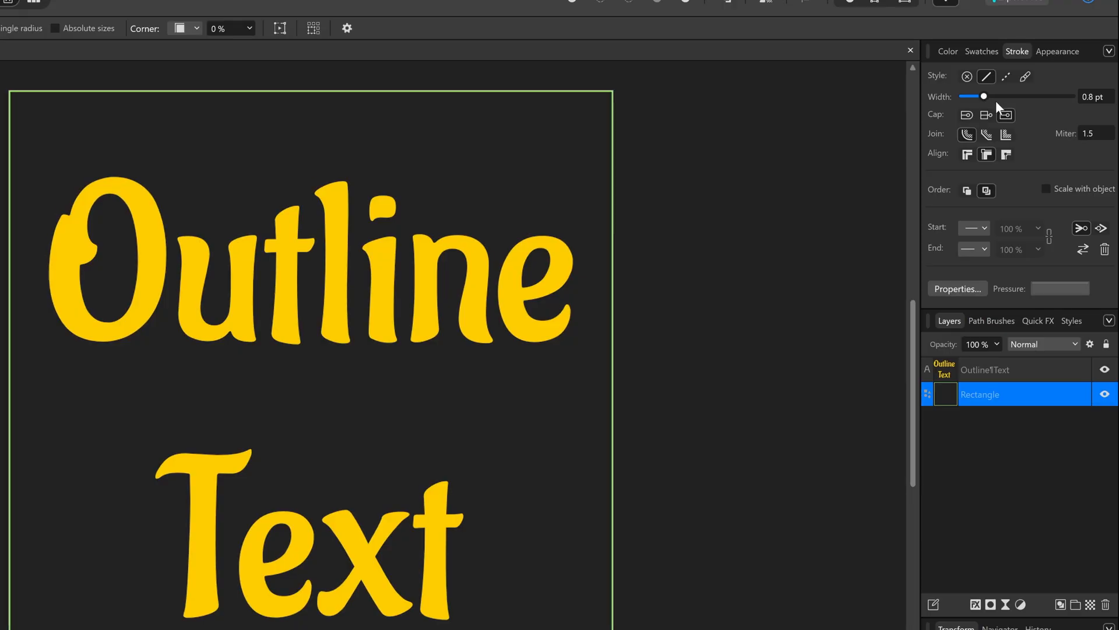
type(".5")
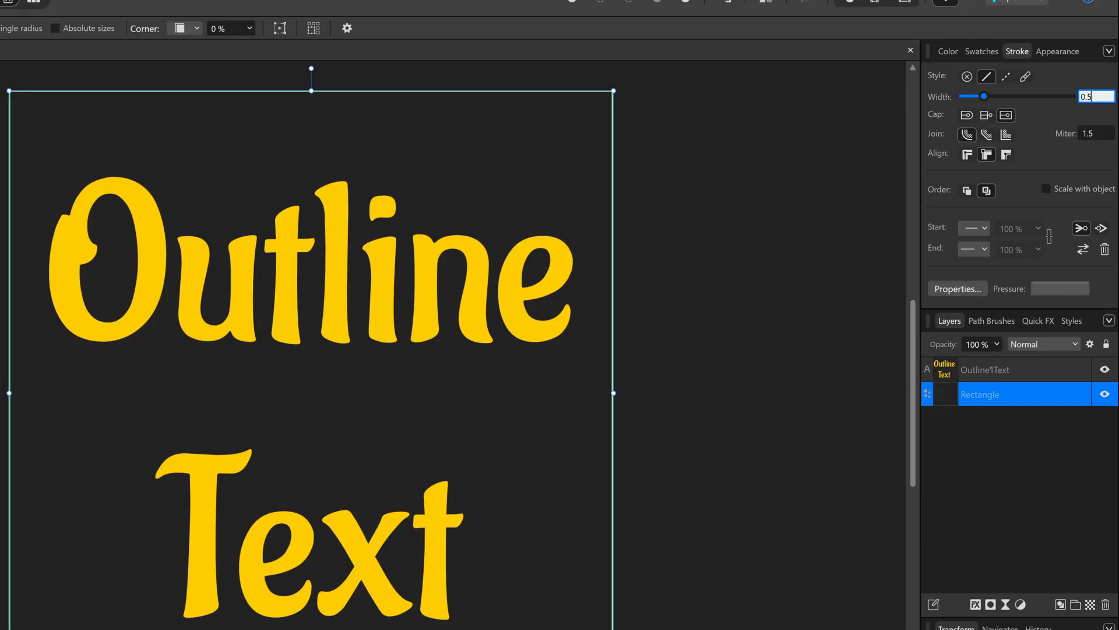
key("Return")
left_click(766, 146)
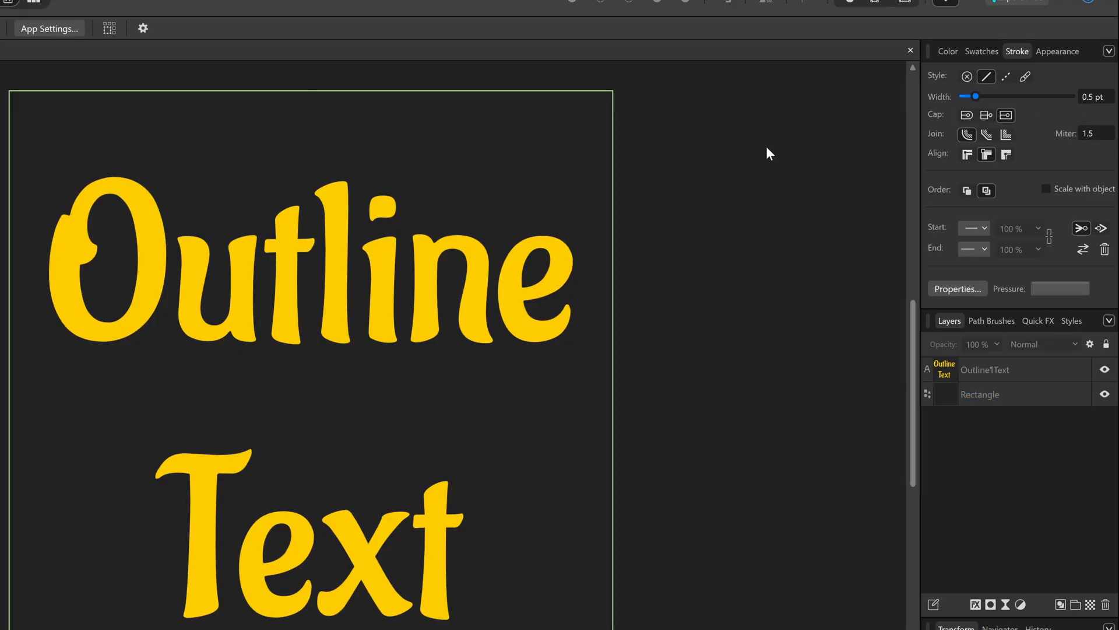
left_click(610, 154)
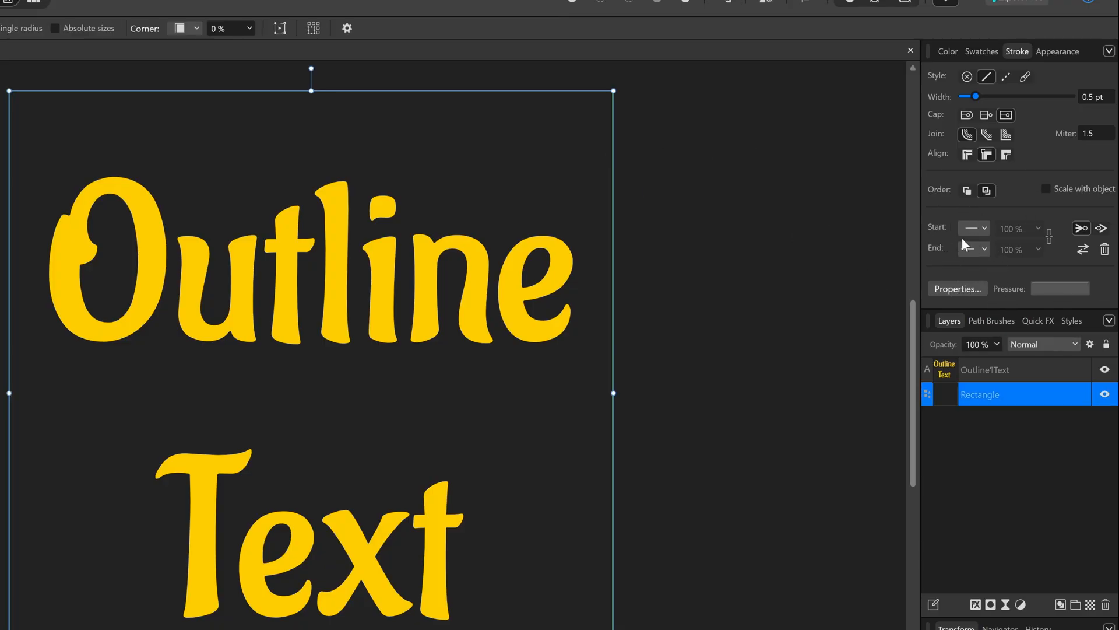
left_click(737, 243)
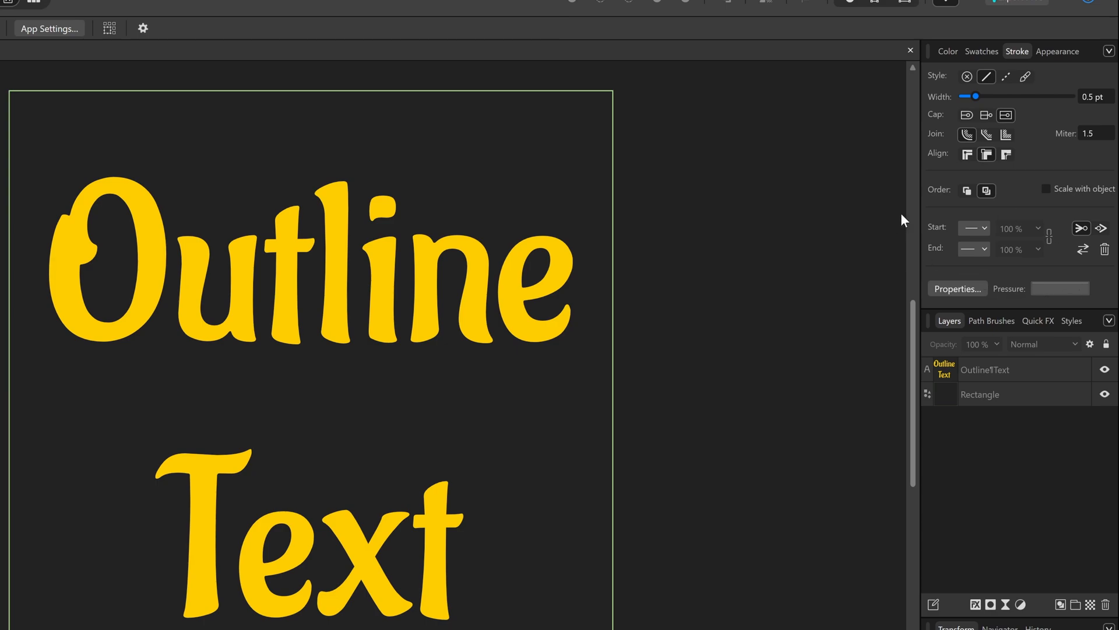
left_click(588, 133)
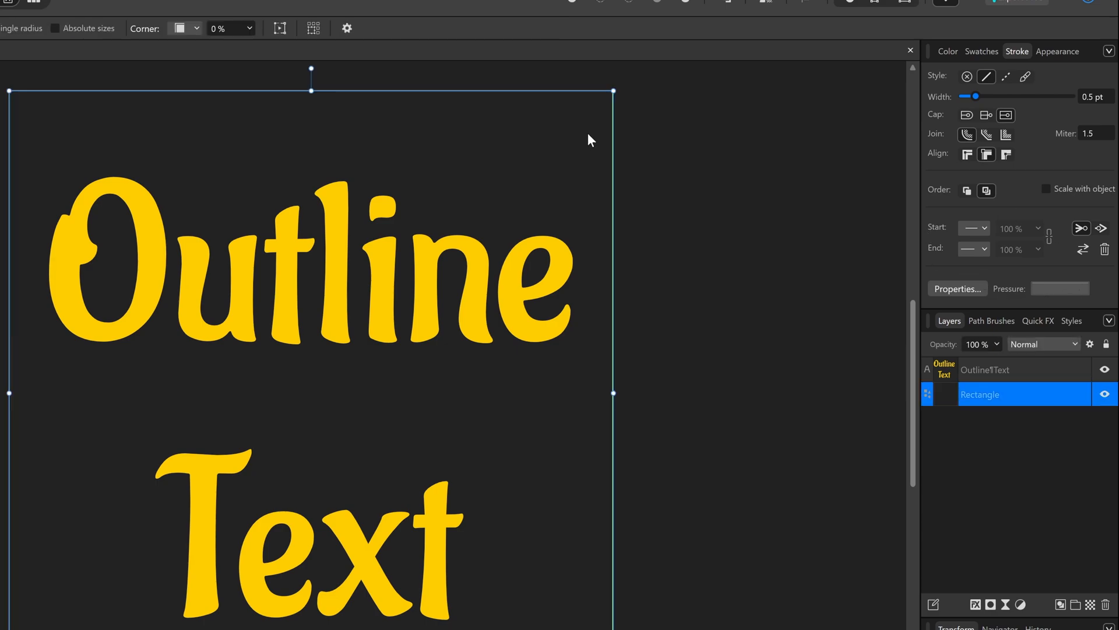
left_click(377, 271)
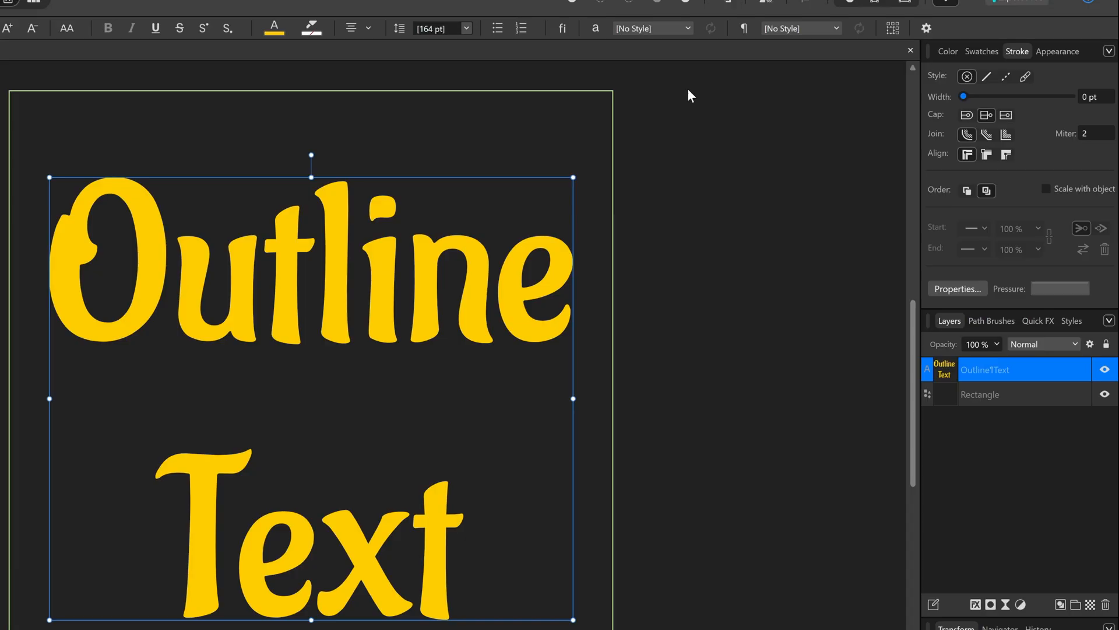
- Select the background rectangle, lock its layer and clear the selection
left_click(439, 138)
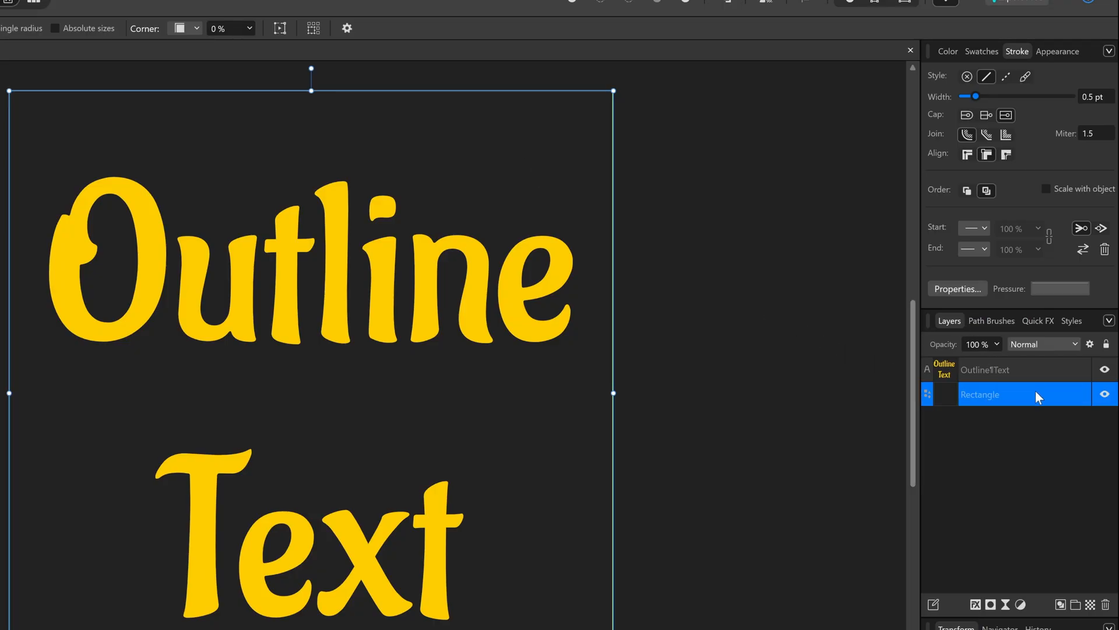
left_click(1106, 347)
key("ctrl+d")
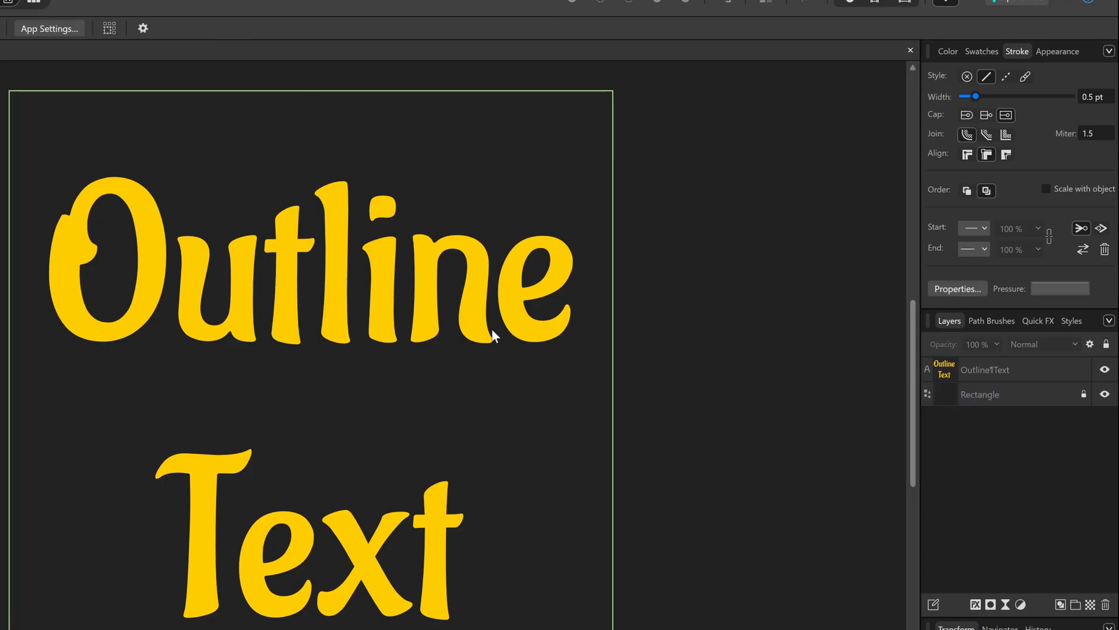
- Select the "Outline Text" object and set its fill color to light green A7F175
left_click(430, 300)
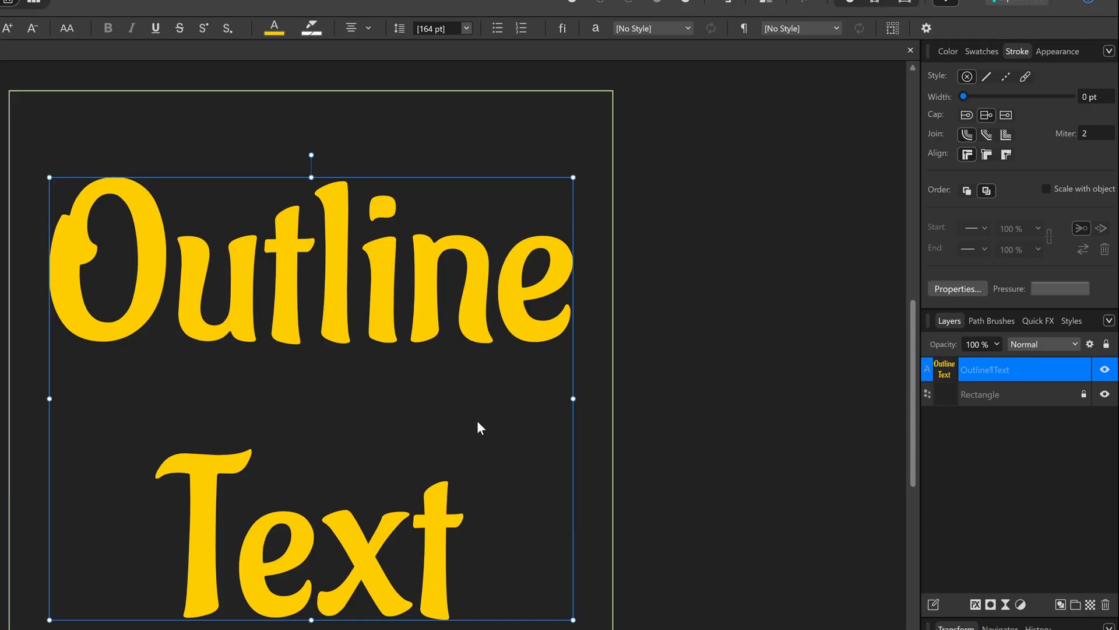
left_click(942, 52)
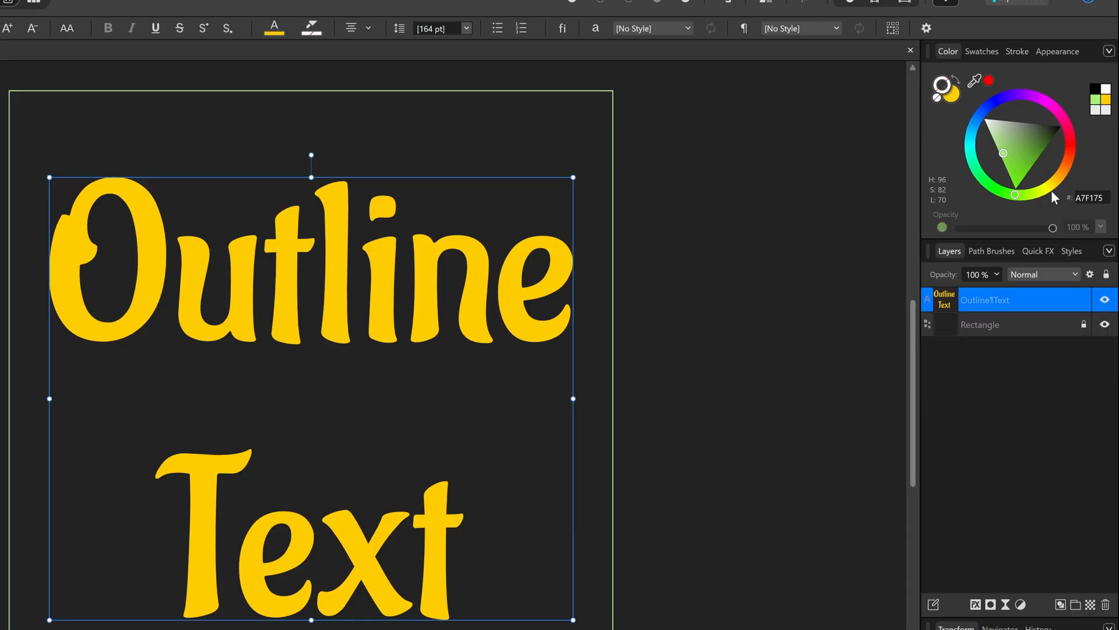
left_click(1093, 198)
key("Return")
left_click(954, 97)
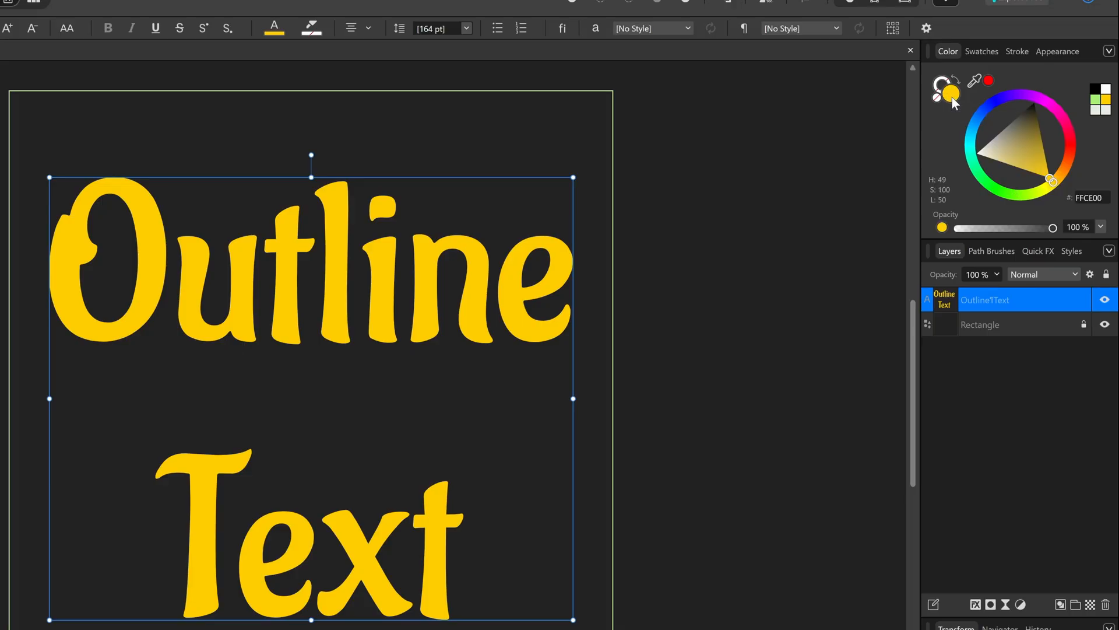
left_click(1091, 198)
type("a7f175")
key("Return")
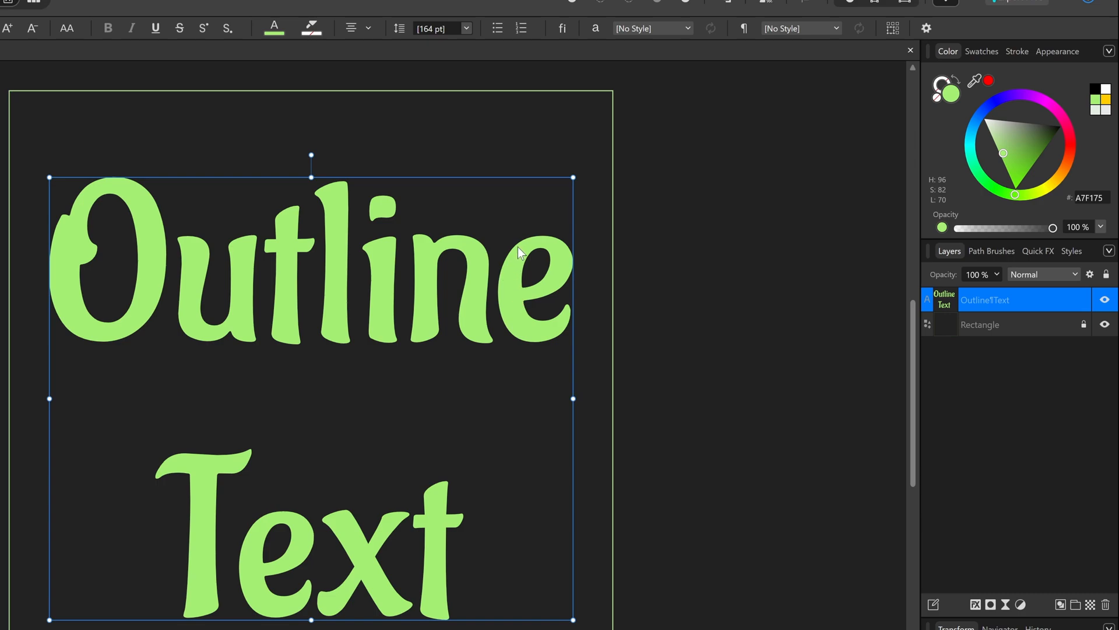
left_click(679, 231)
- Apply an Outline quick effect to the text with a radius of about 4.7 px and an orange-red color
left_click(475, 285)
left_click(1045, 252)
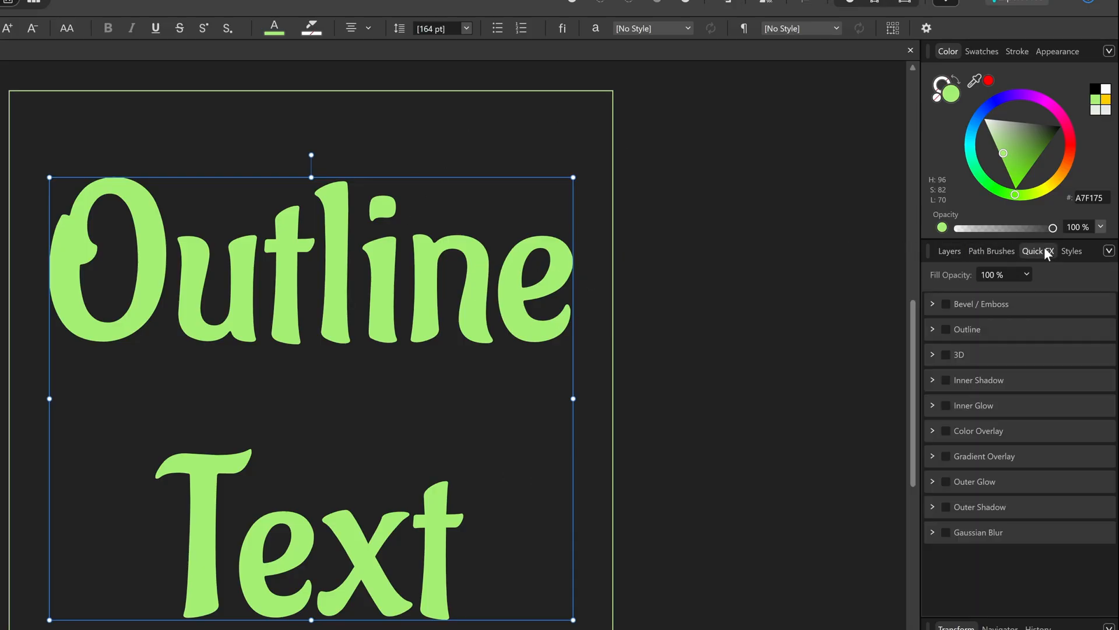
left_click(945, 329)
left_click_drag(980, 404, 992, 405)
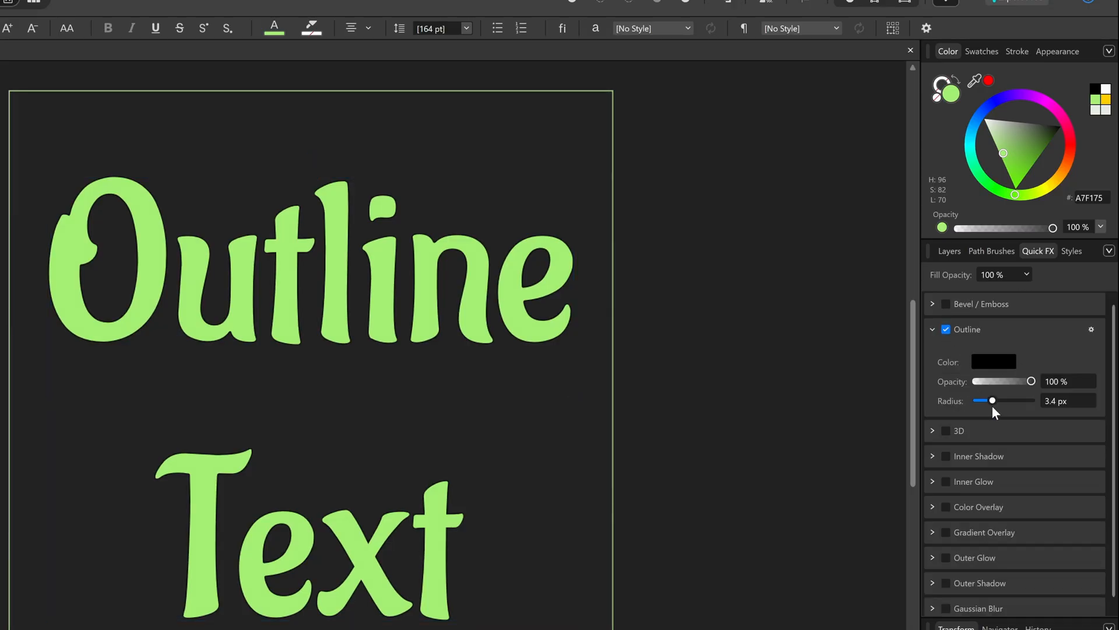
left_click(1064, 397)
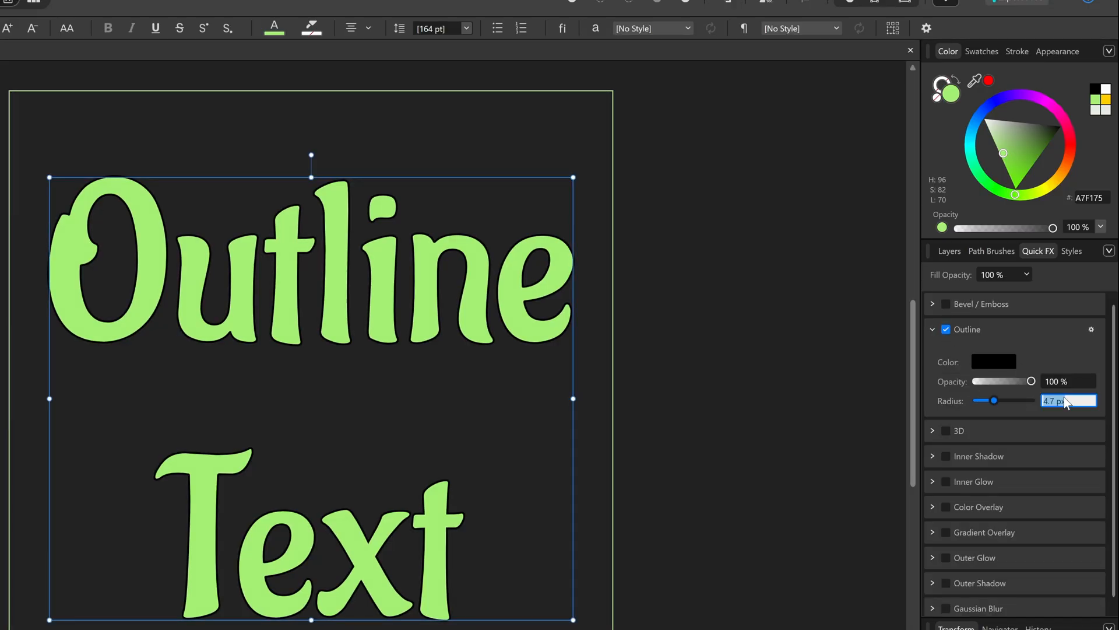
left_click(994, 361)
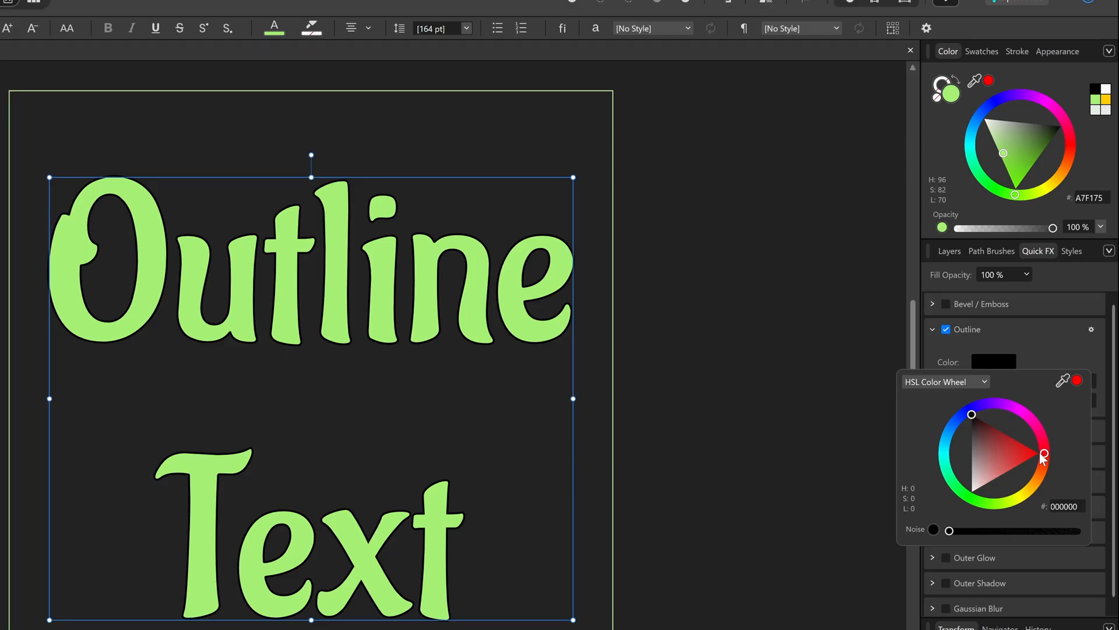
left_click_drag(1043, 456, 1047, 422)
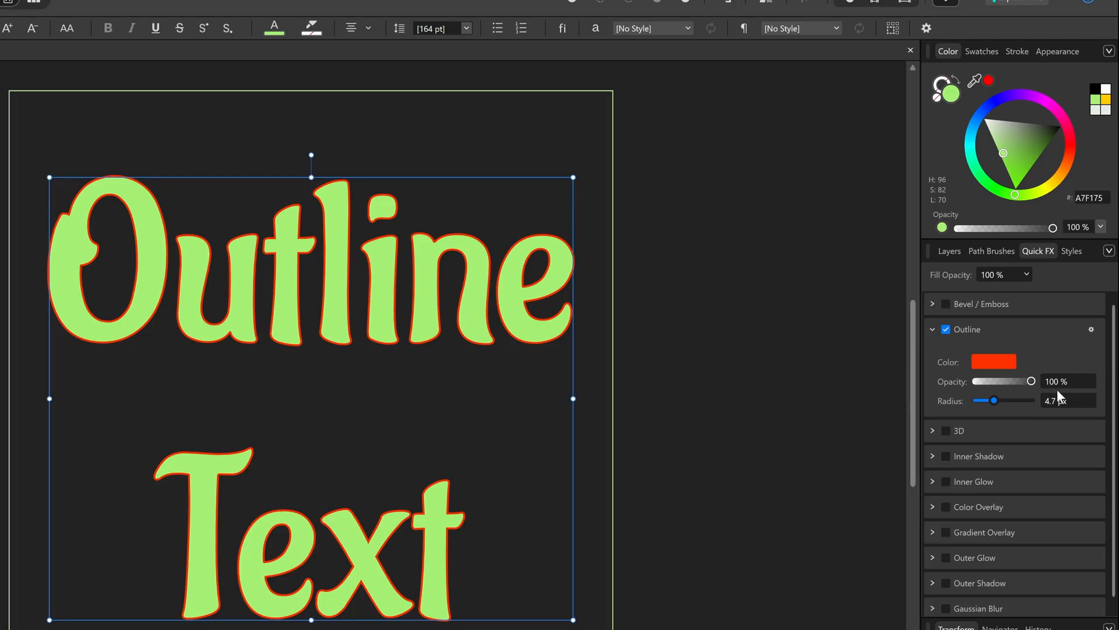
- Open the Outline effect's detailed settings, duplicate the effect twice and delete both copies
left_click(1092, 330)
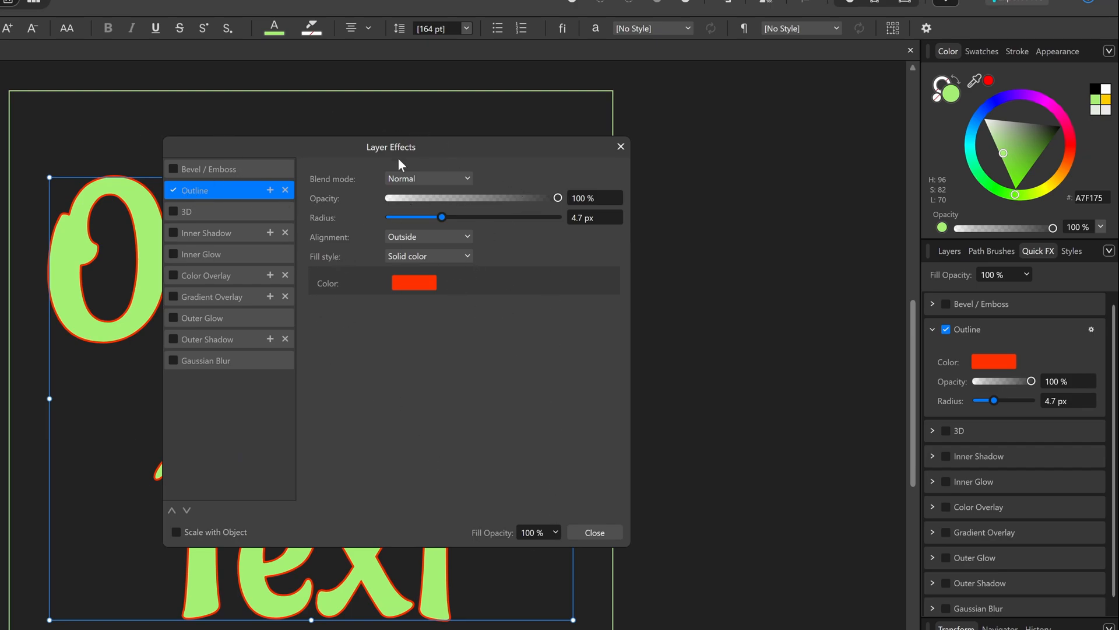
left_click(268, 189)
left_click(269, 188)
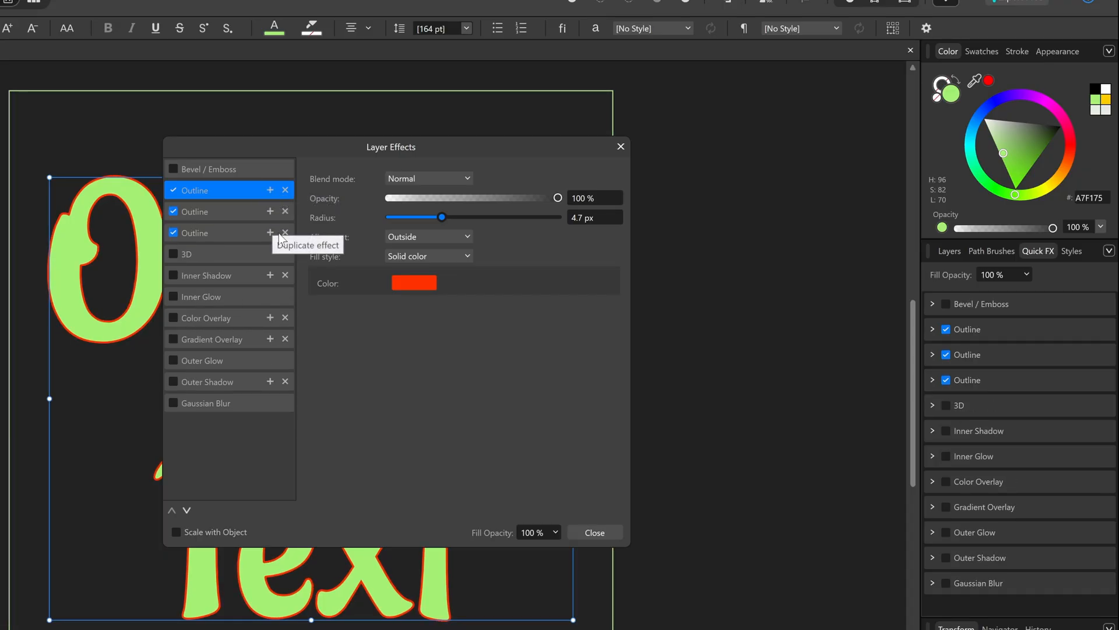
left_click(284, 232)
left_click(283, 211)
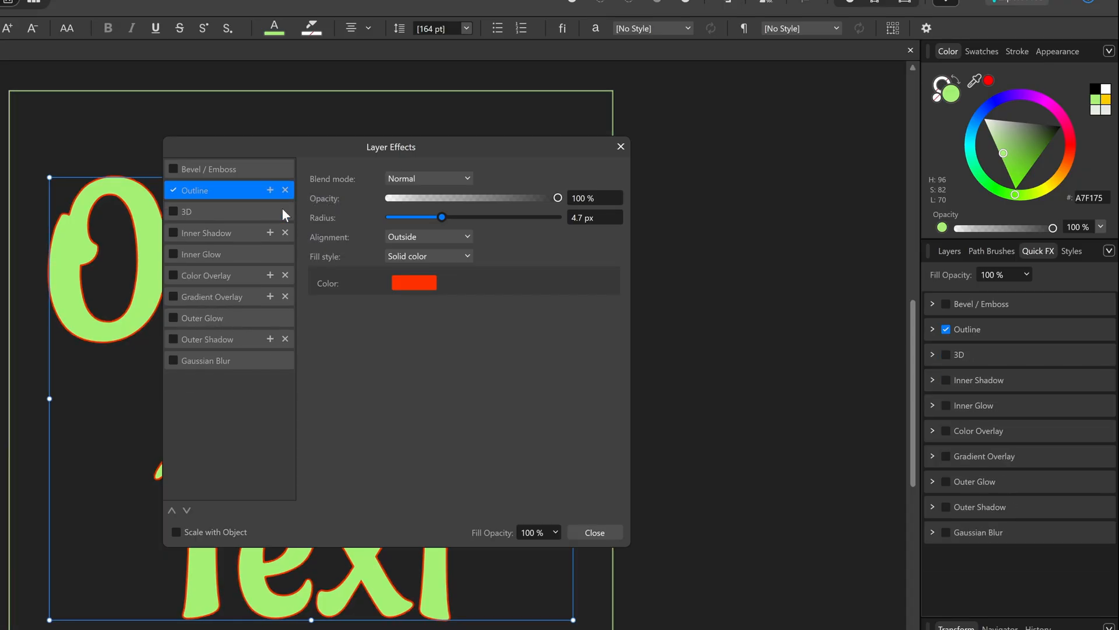
- Turn off the text's Outline effect, close the effect settings and return to the layer list
left_click(175, 190)
left_click(595, 532)
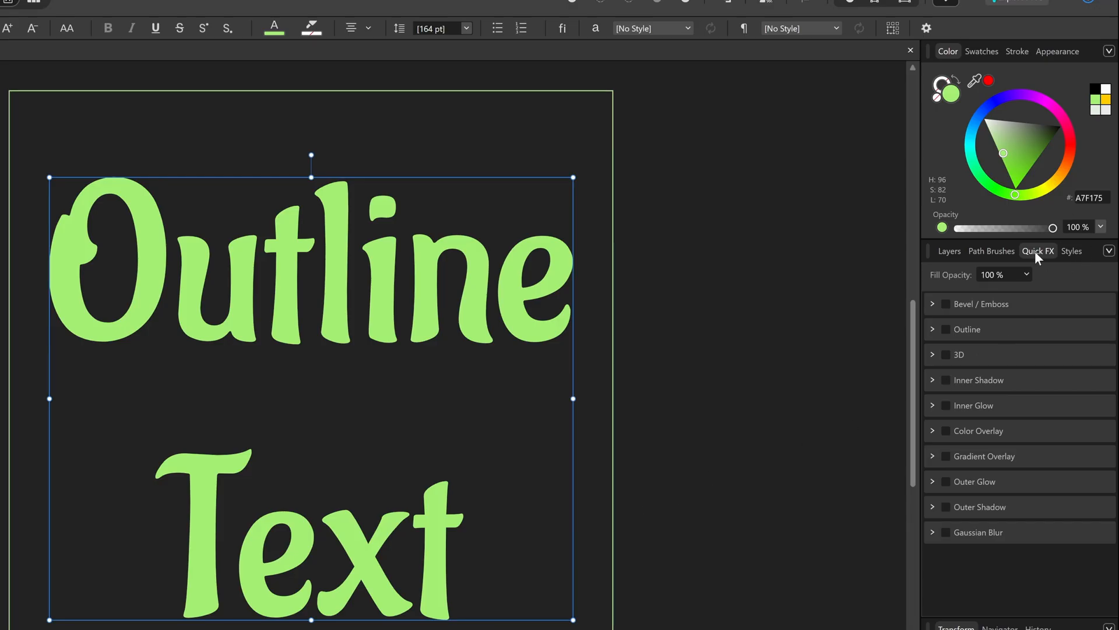
left_click(940, 247)
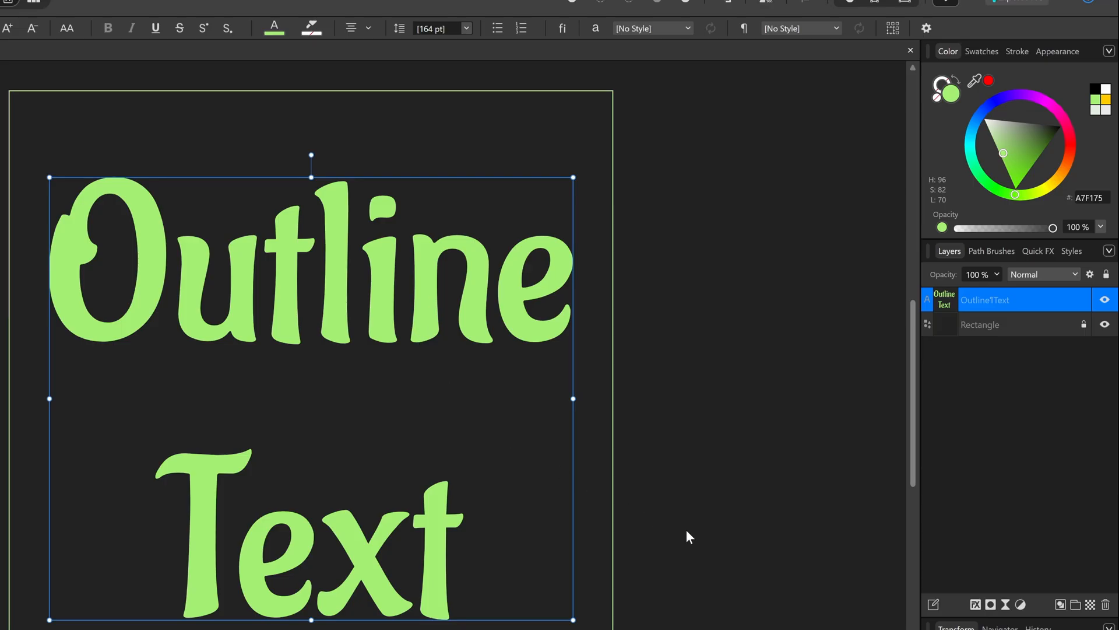
- Open the text layer's effects, enable Outline with blend mode Normal, and move the dialog aside to uncover more of the text
left_click(975, 605)
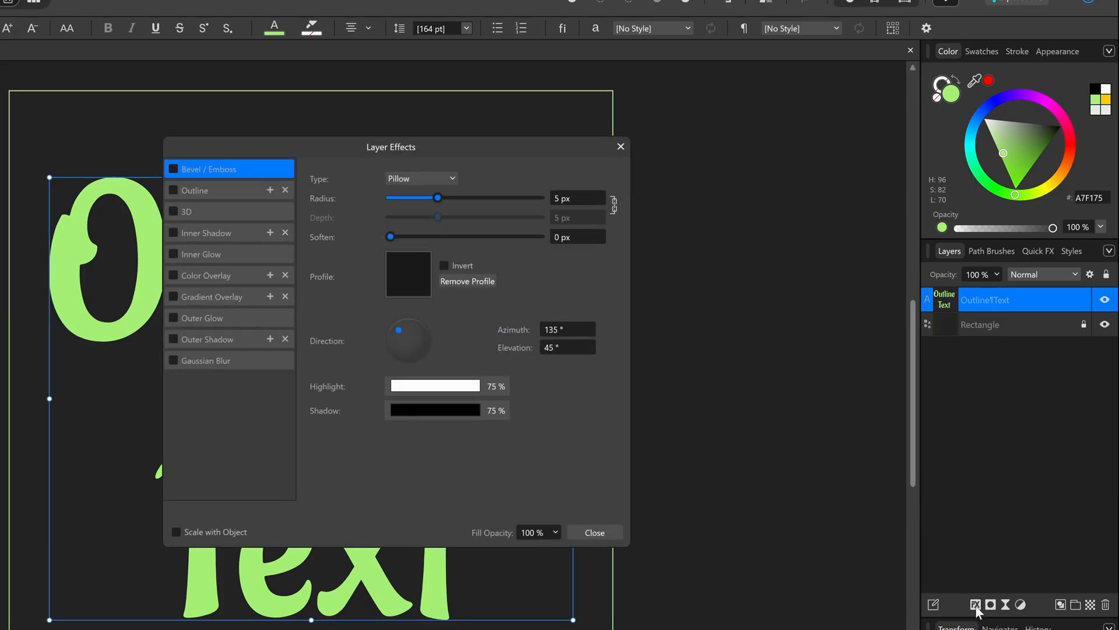
left_click(209, 191)
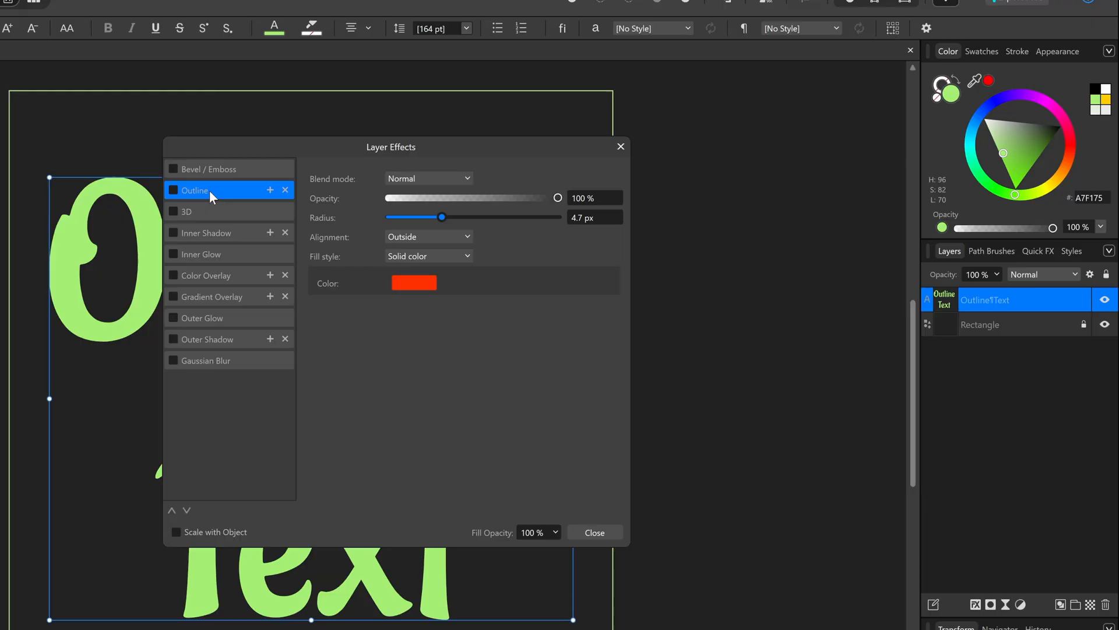
left_click(173, 190)
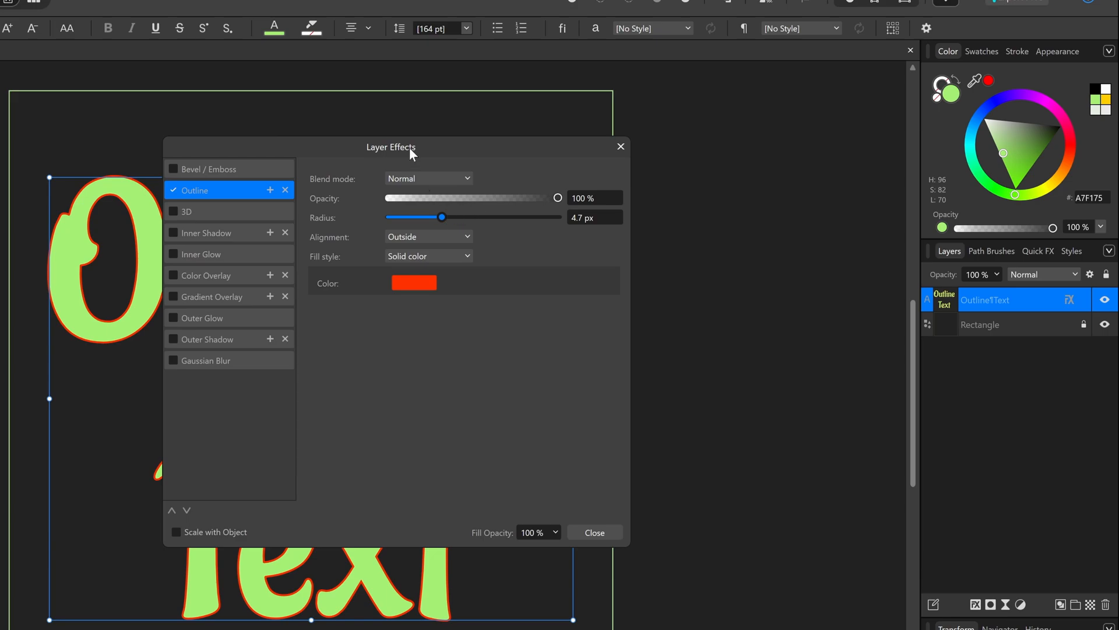
left_click_drag(410, 148, 674, 151)
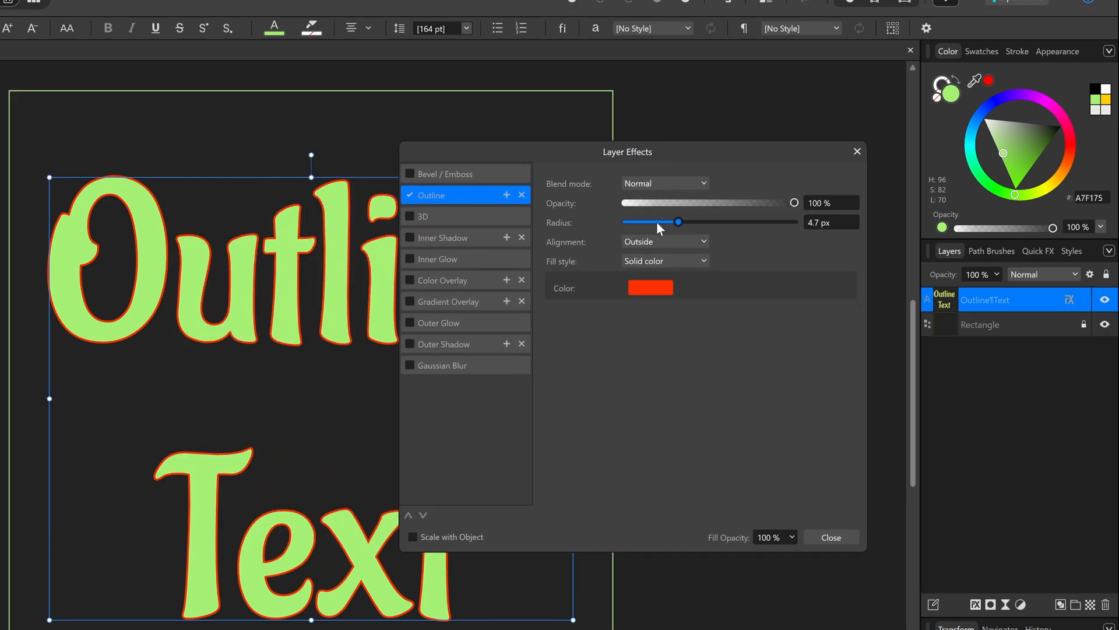
left_click(682, 183)
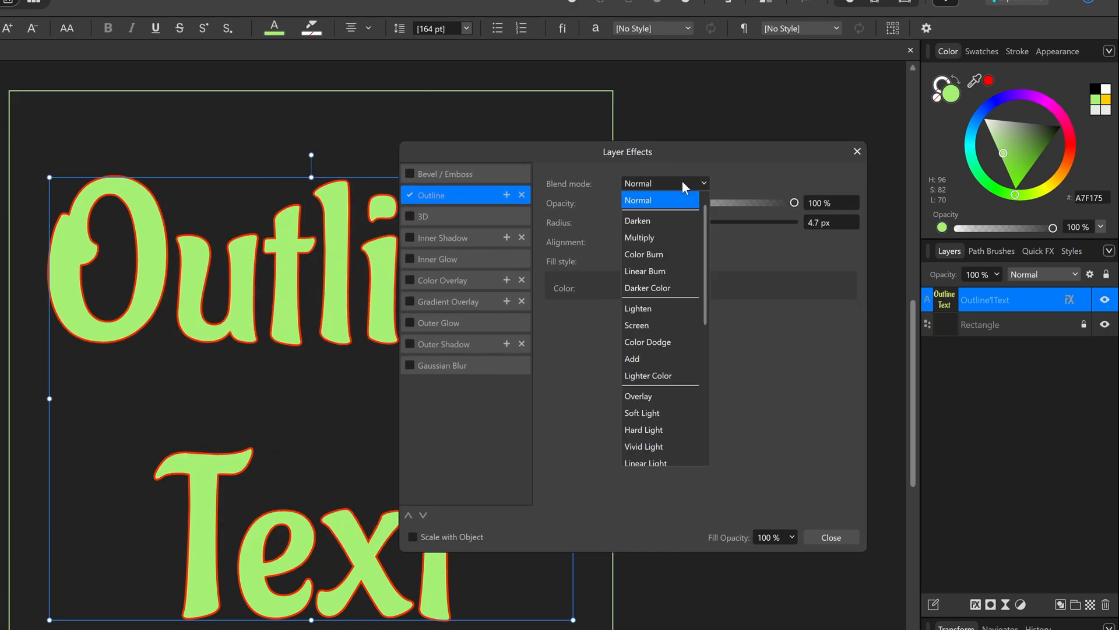
left_click(661, 201)
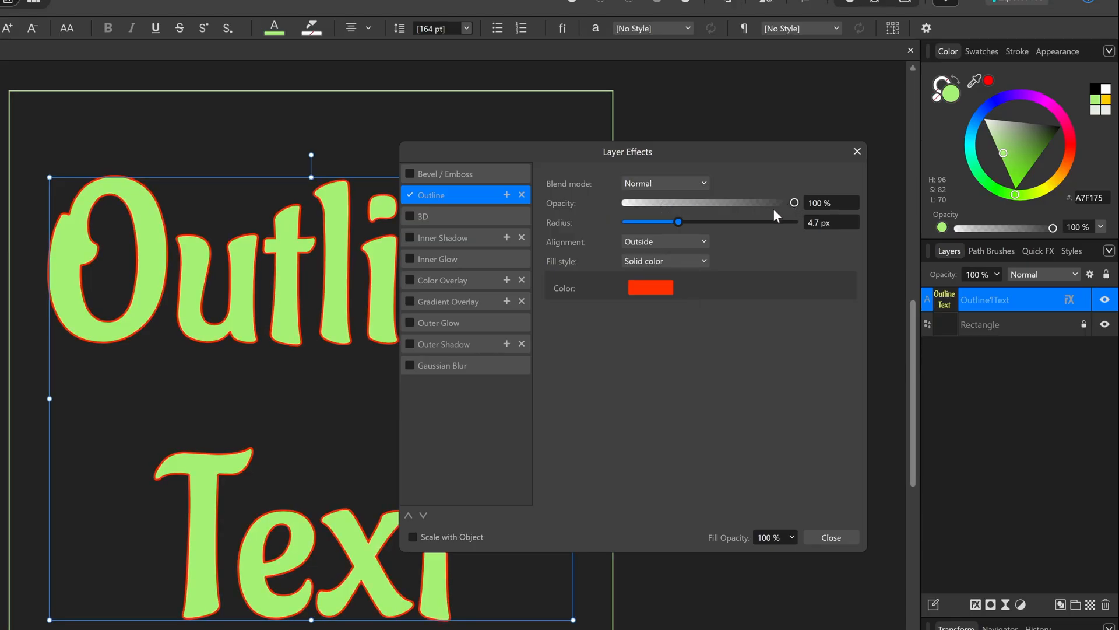
- Set the text outline's radius to about 7.2 px with its alignment at Outside
mouse_move(792, 200)
left_mouse_down()
mouse_move(712, 199)
mouse_move(797, 202)
left_mouse_up()
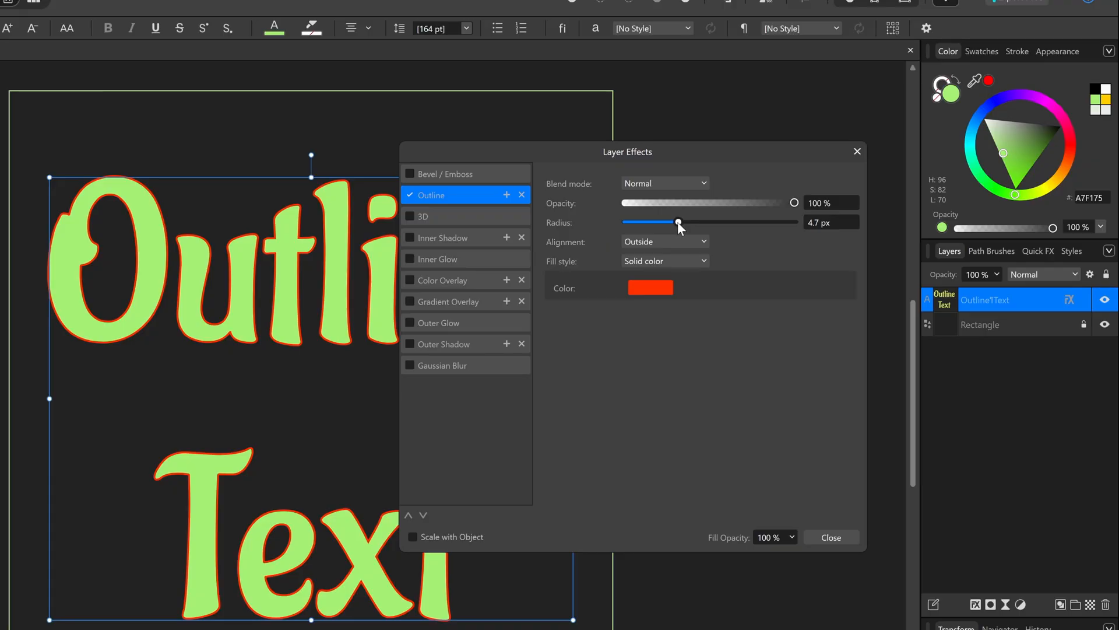
mouse_move(677, 221)
left_mouse_down()
mouse_move(712, 229)
mouse_move(681, 230)
mouse_move(709, 234)
mouse_move(689, 237)
left_mouse_up()
left_click(706, 242)
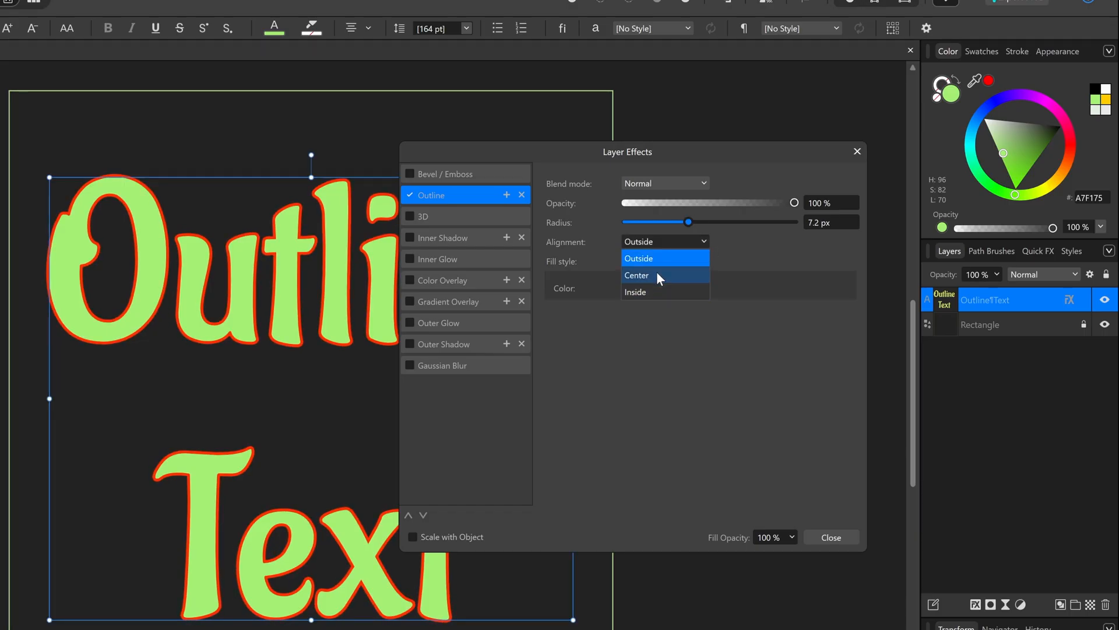
left_click(655, 256)
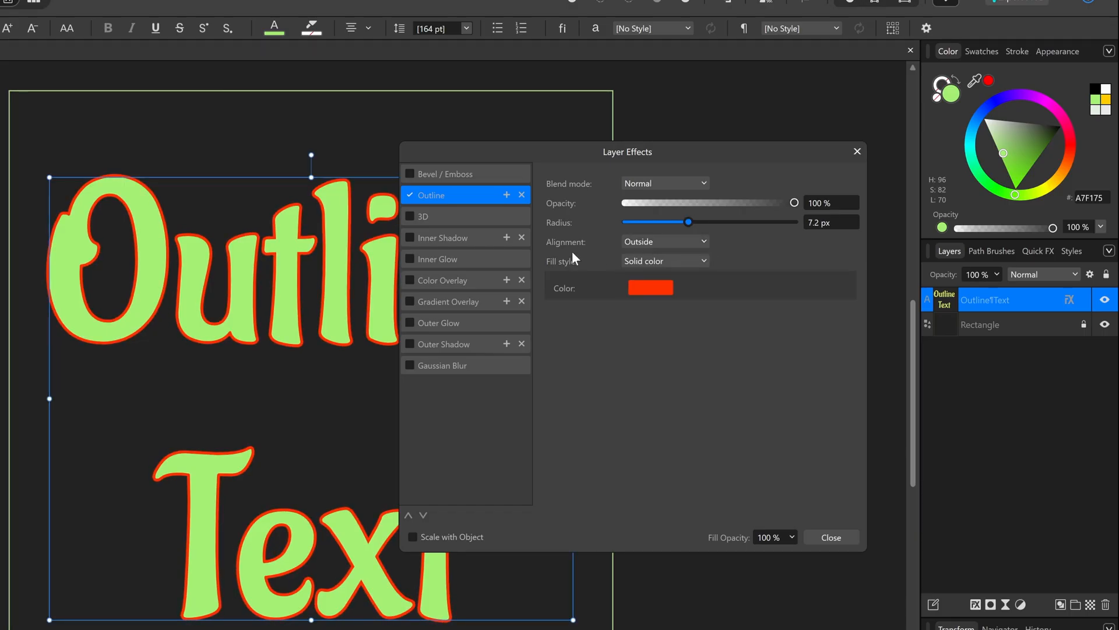
- Switch the outline's fill style to Contour and widen its radius to about 19.3 px
left_click(676, 263)
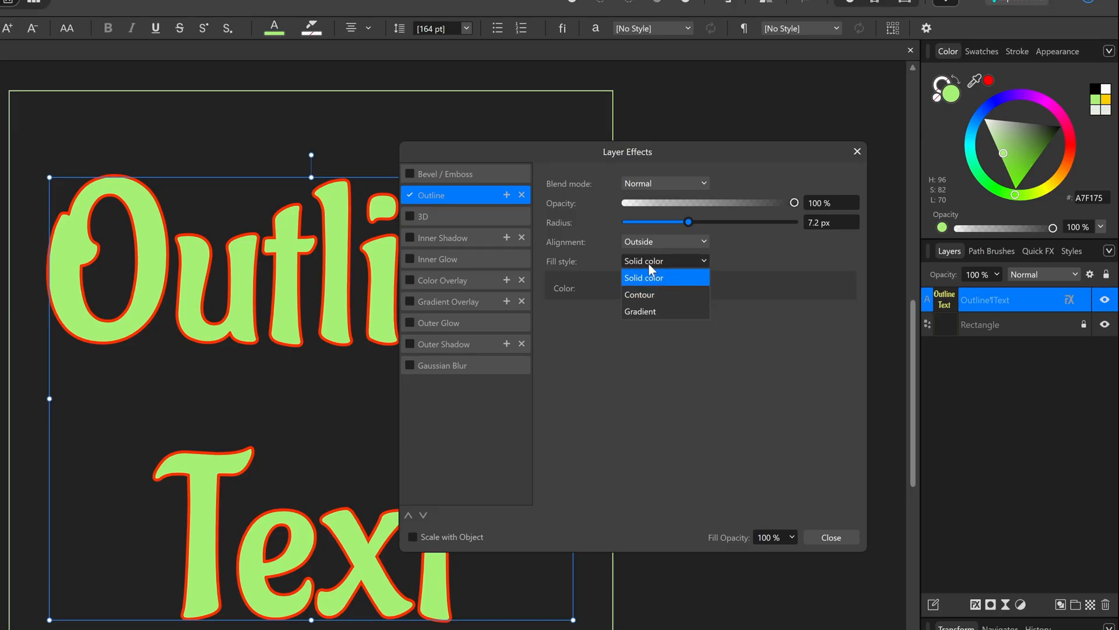
left_click(645, 294)
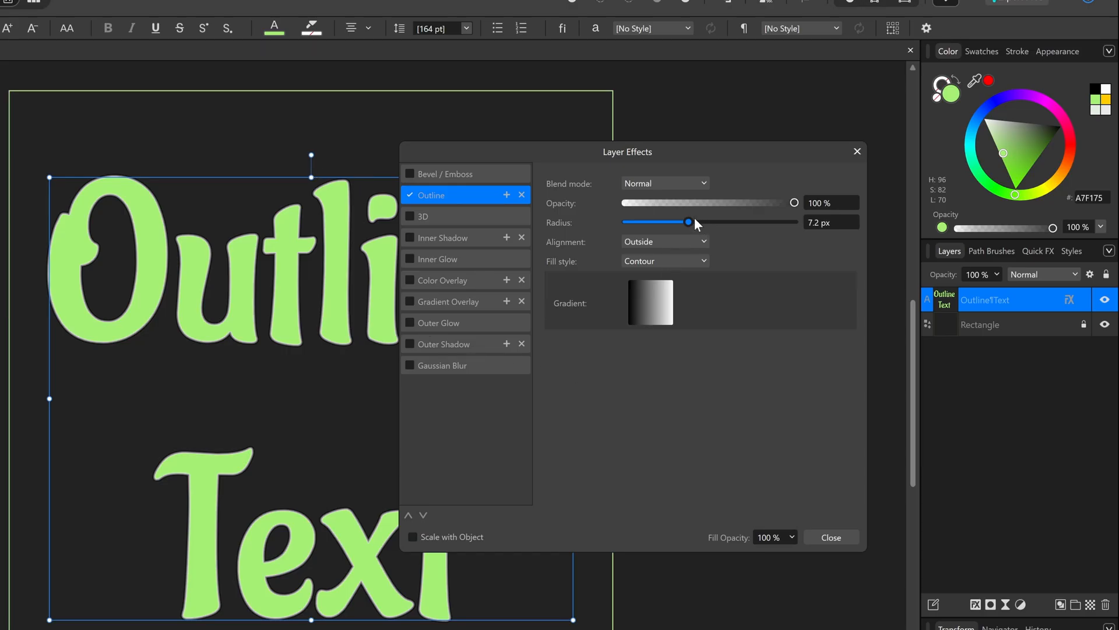
left_click_drag(692, 221, 716, 224)
- Recolor the outline's contour gradient with red FF0000 at its start stop and blue 001CFF at its end stop
left_click(653, 303)
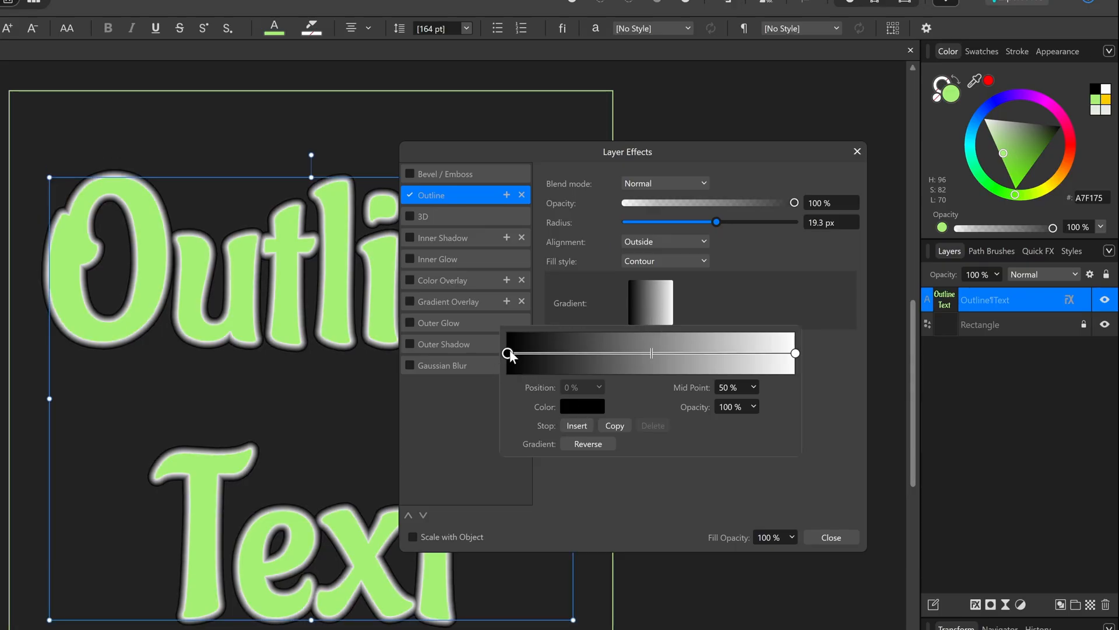
left_click(587, 407)
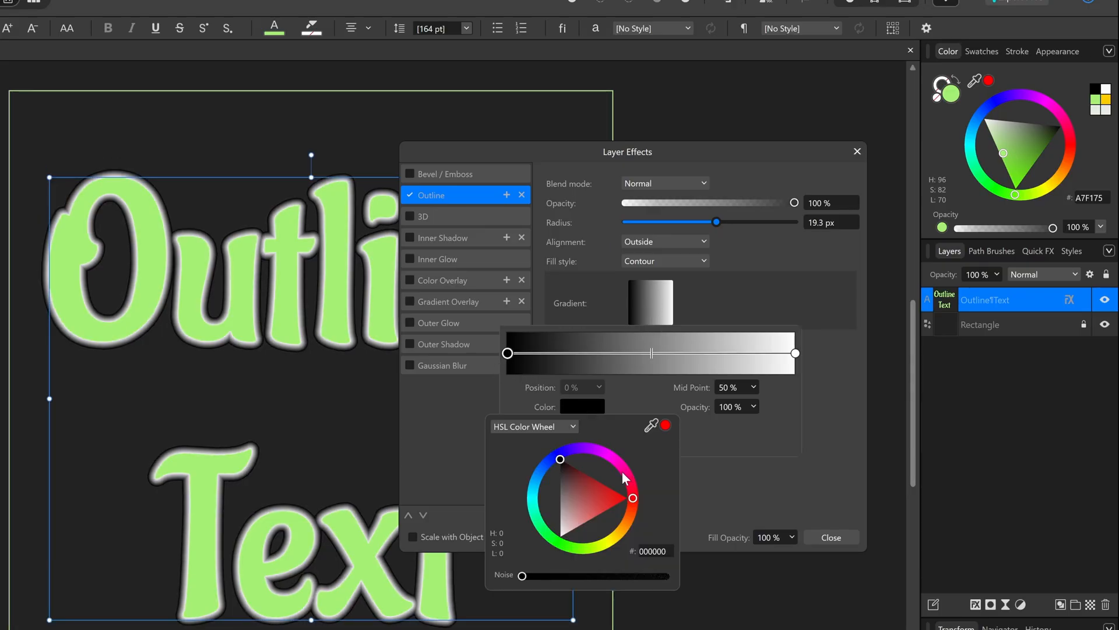
left_click(628, 498)
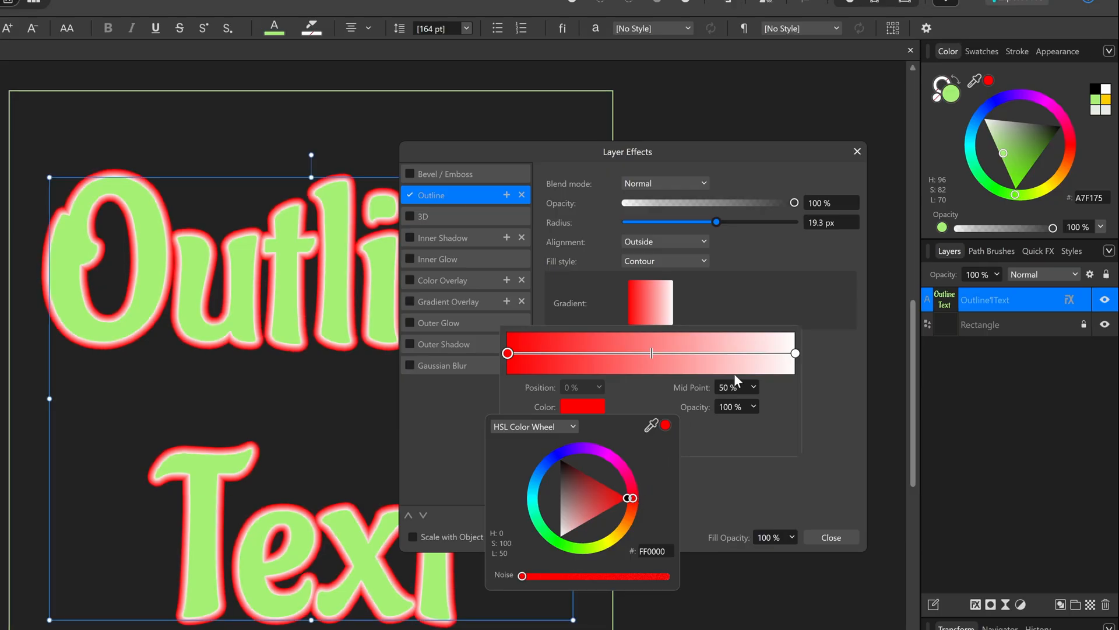
left_click(795, 353)
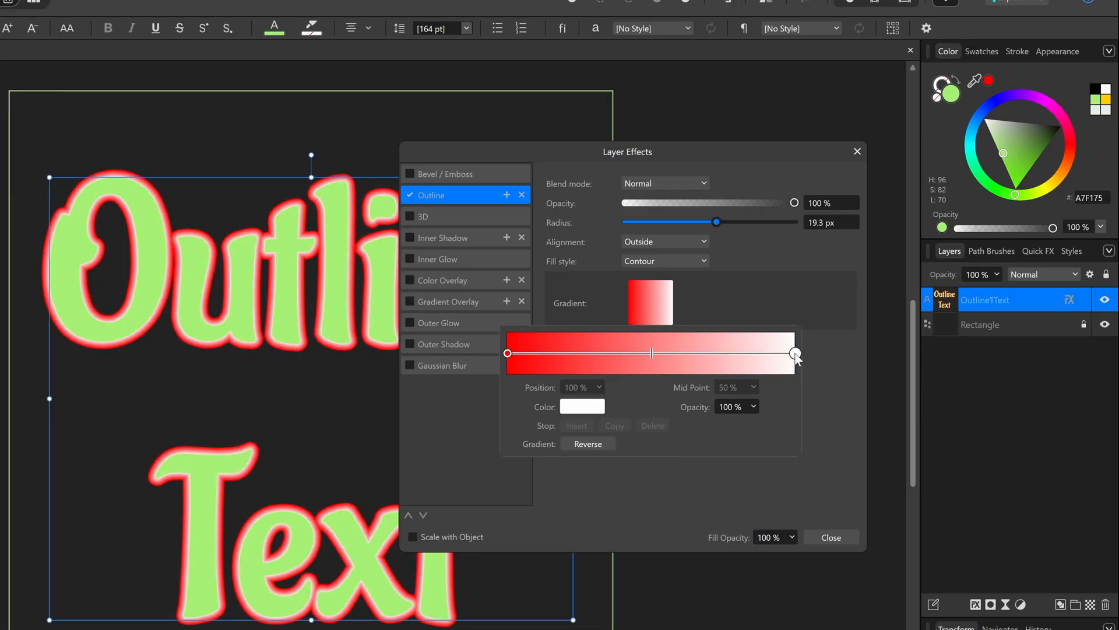
left_click(588, 407)
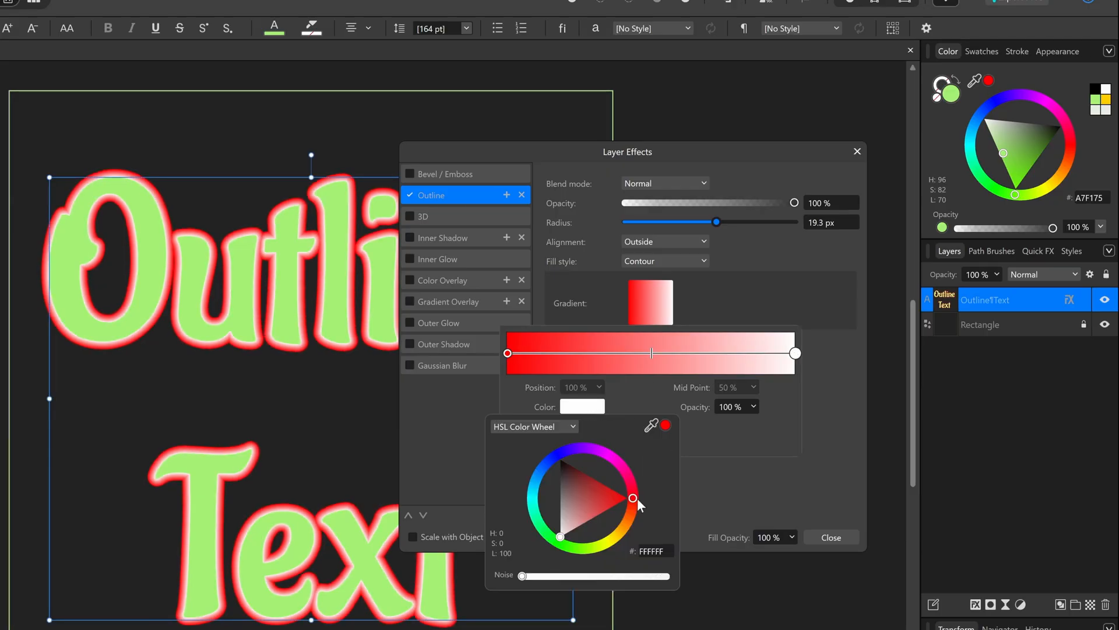
left_click_drag(631, 498, 544, 446)
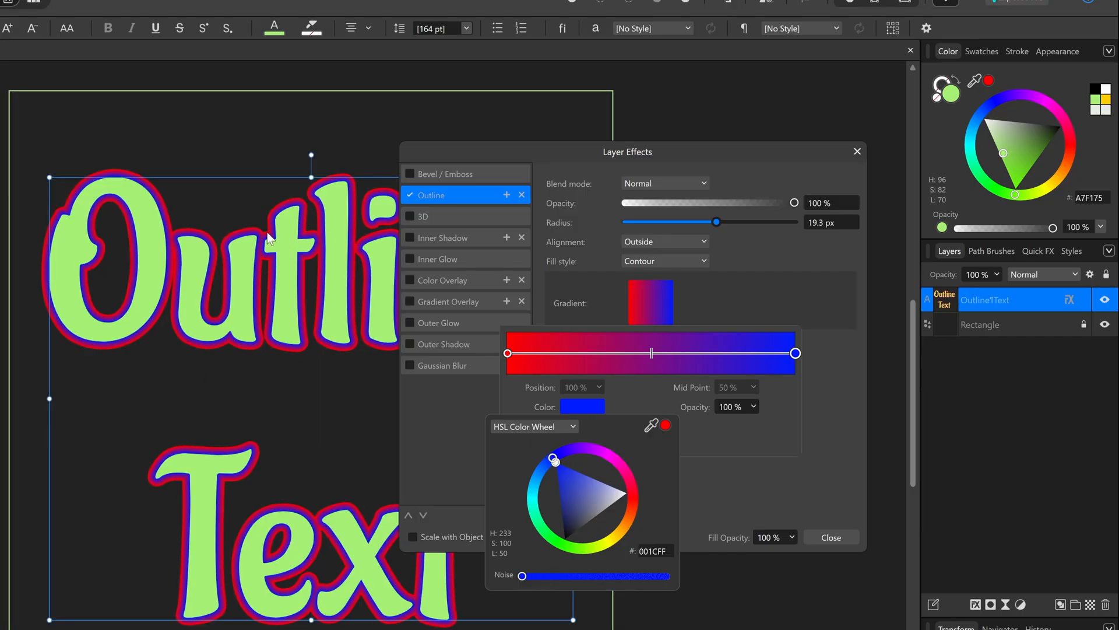
left_click(831, 465)
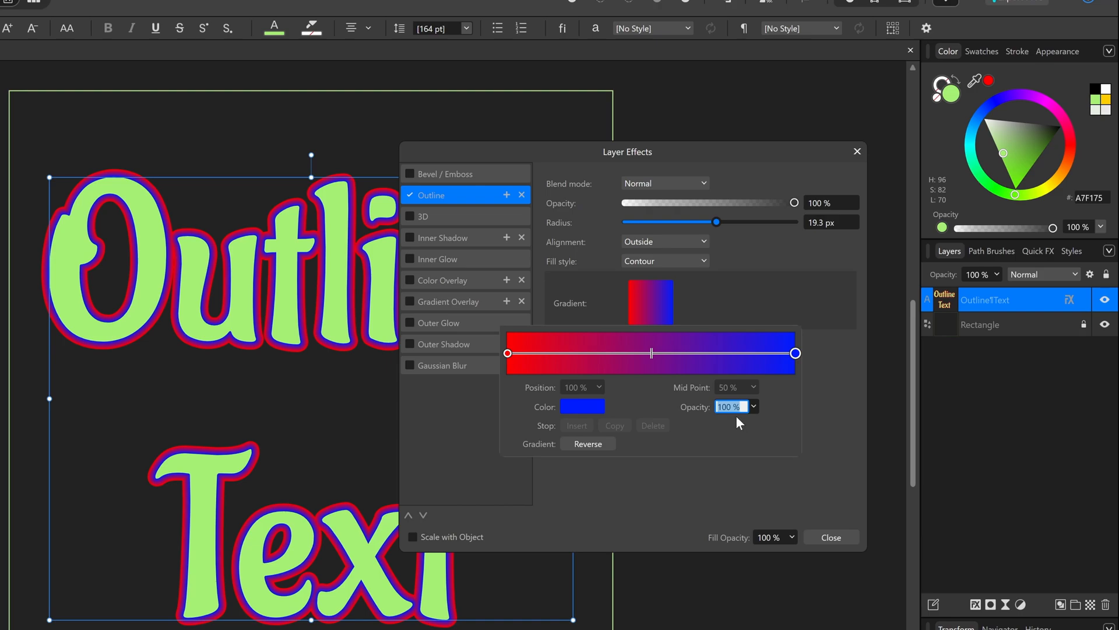
left_click(809, 383)
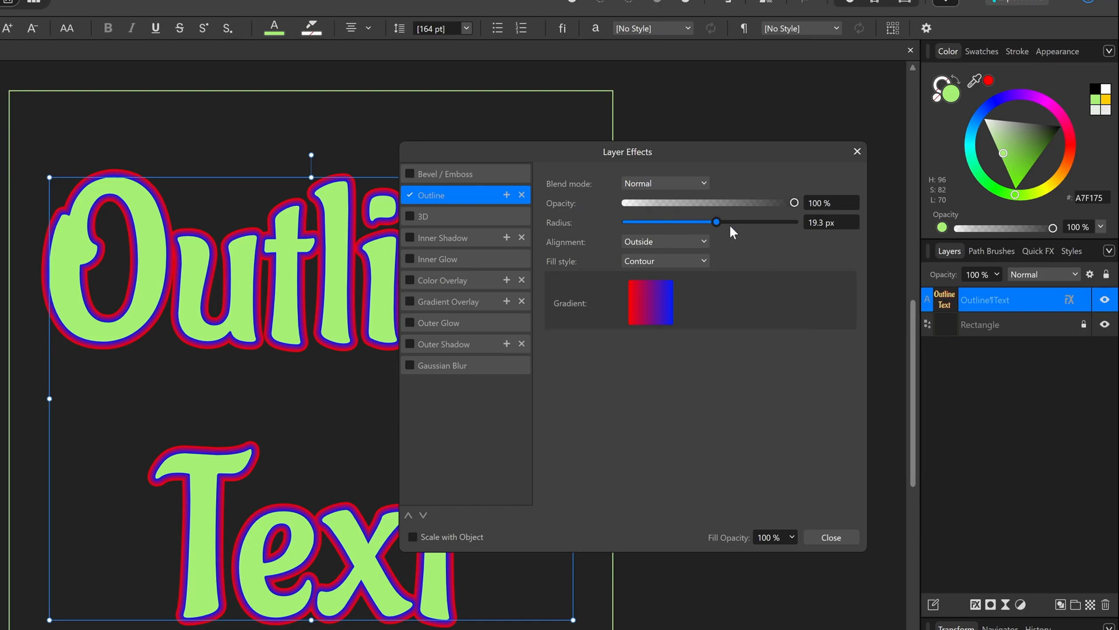
- Increase the outline's radius to about 22.8 px and move the effects dialog aside to uncover the whole text
mouse_move(719, 222)
left_mouse_down()
mouse_move(702, 221)
mouse_move(729, 226)
mouse_move(719, 232)
left_mouse_up()
left_click(685, 263)
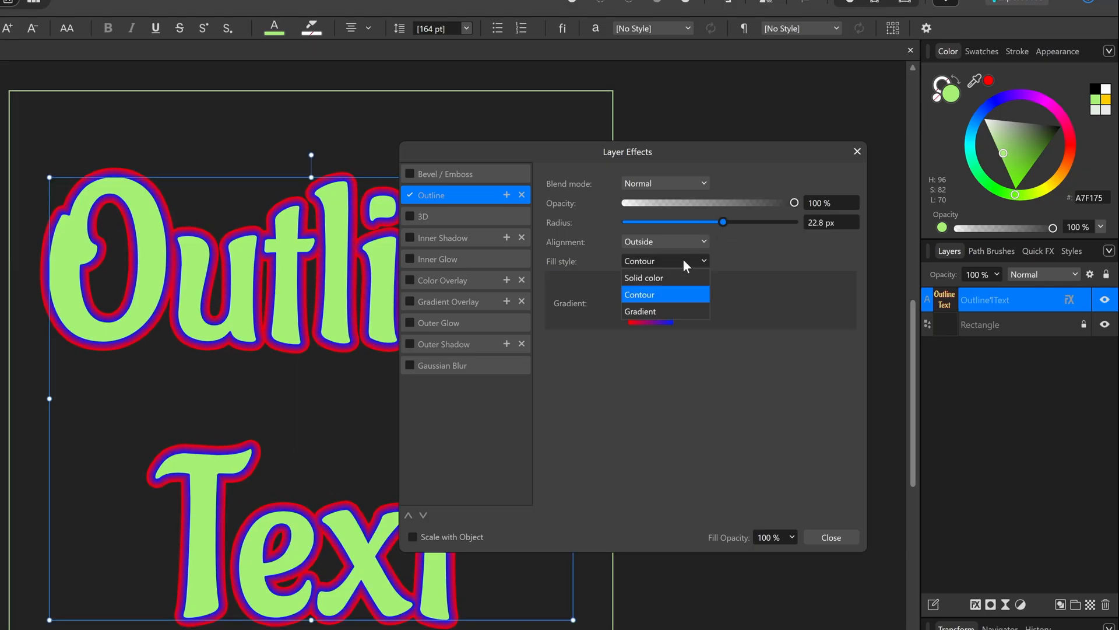
left_click(683, 258)
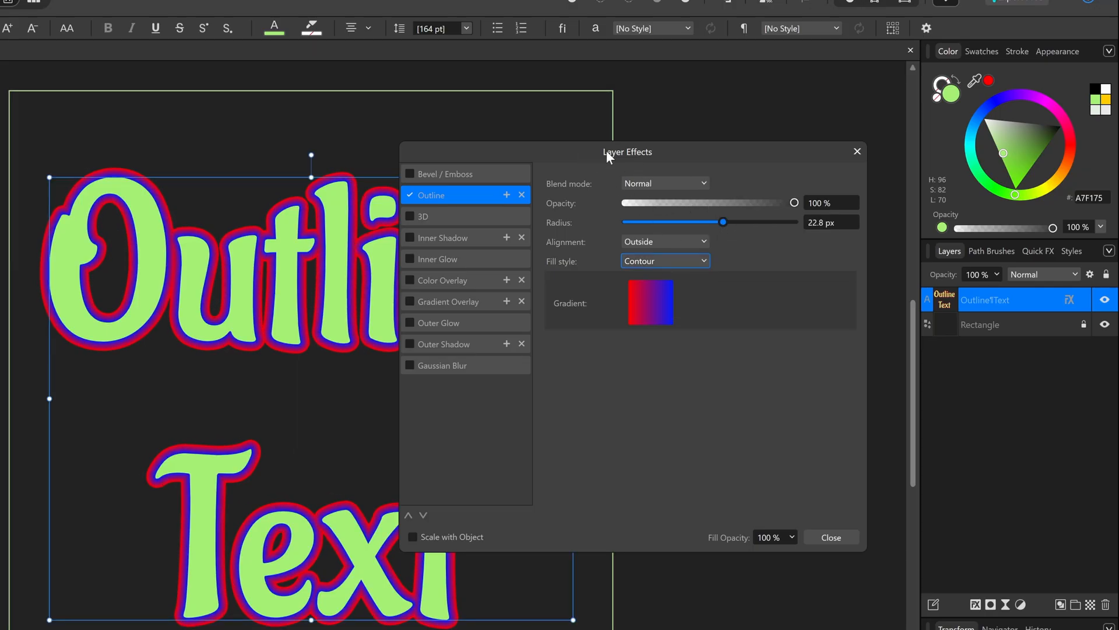
left_click_drag(594, 152, 737, 133)
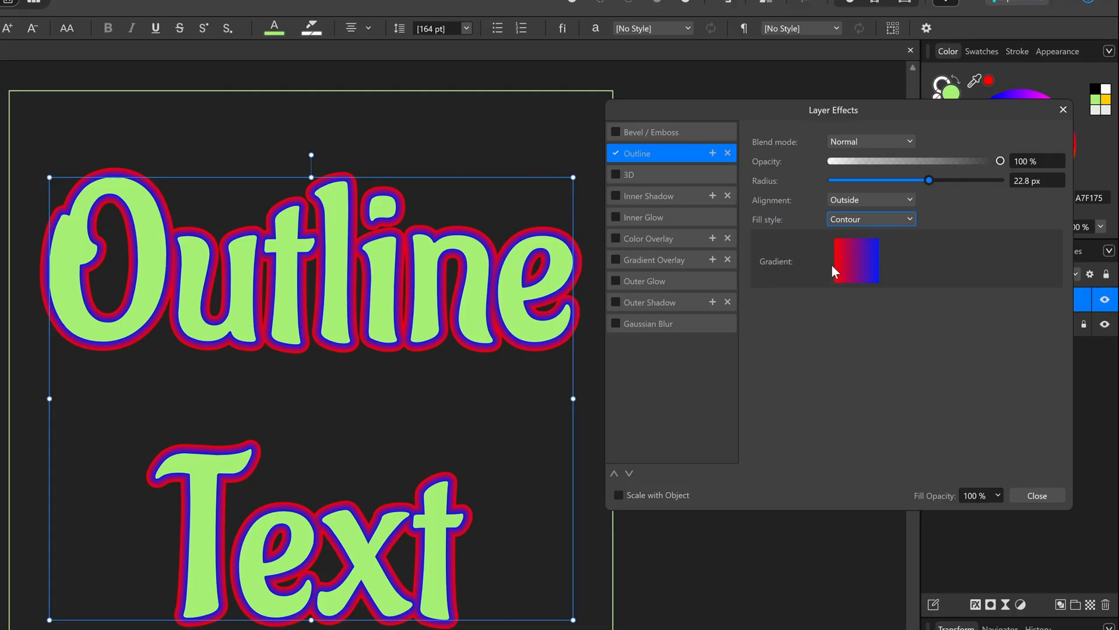
- Switch the outline's fill style to Gradient and rotate the linear gradient to 135°
left_click(890, 218)
left_click(858, 268)
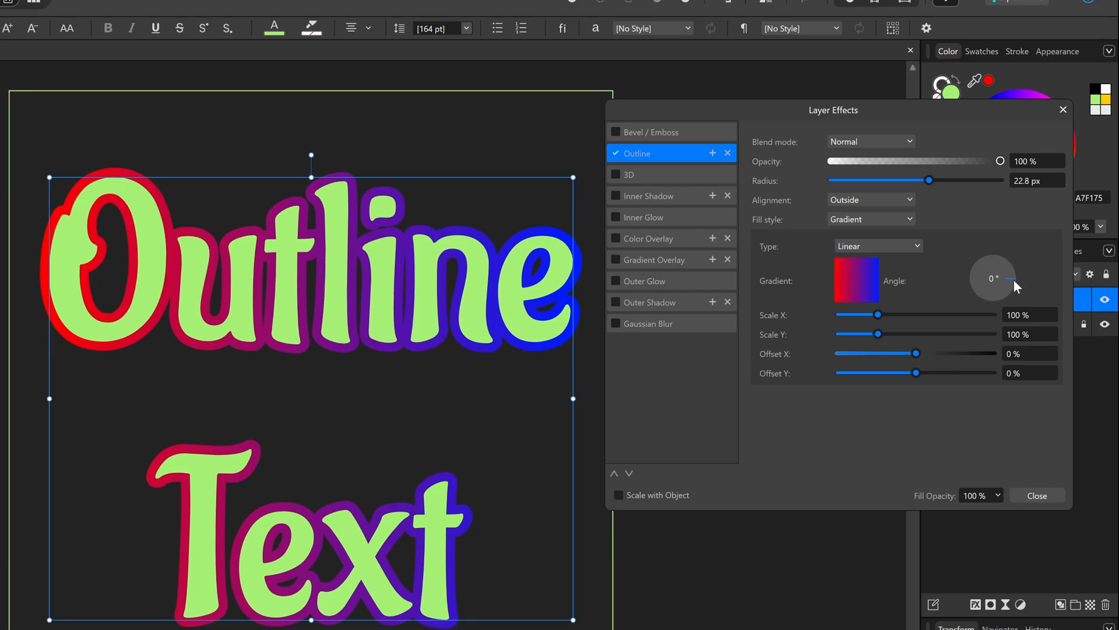
left_click_drag(1013, 279, 970, 251)
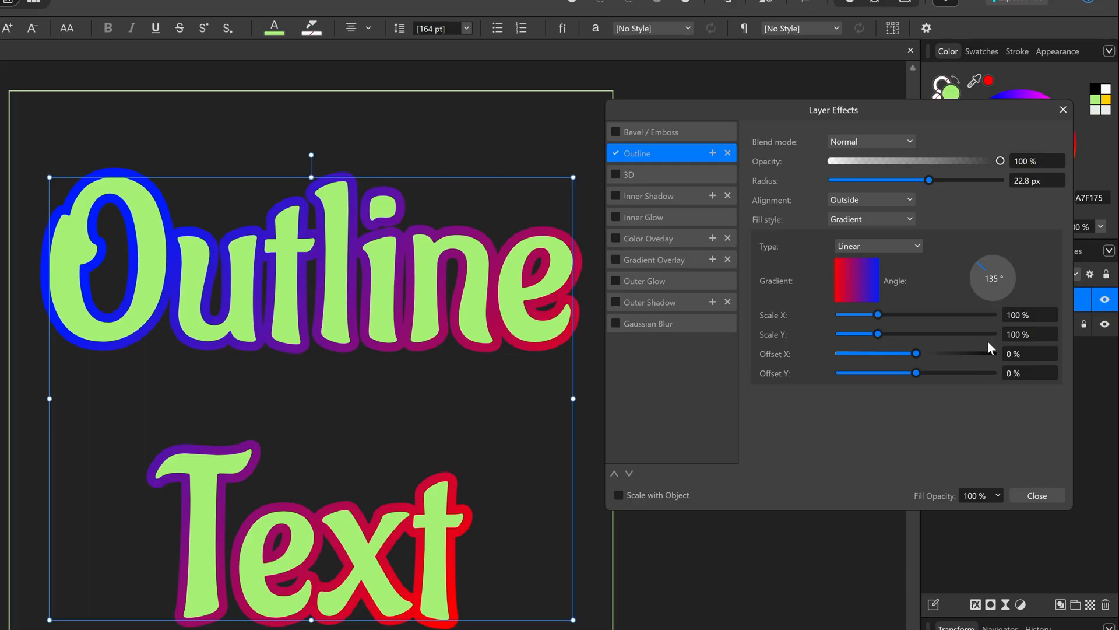
- Set the outline gradient's angle to 0° and reduce Scale X to 69 % and Scale Y to 72 %
left_click_drag(986, 264, 1006, 273)
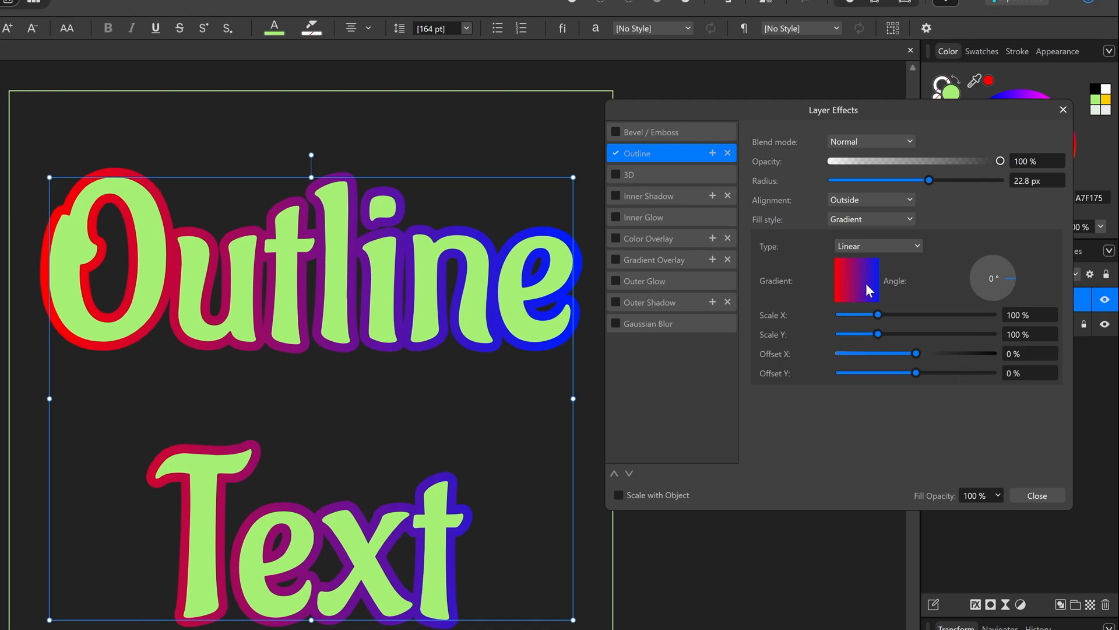
mouse_move(882, 313)
left_mouse_down()
mouse_move(879, 342)
mouse_move(866, 337)
mouse_move(865, 314)
left_mouse_up()
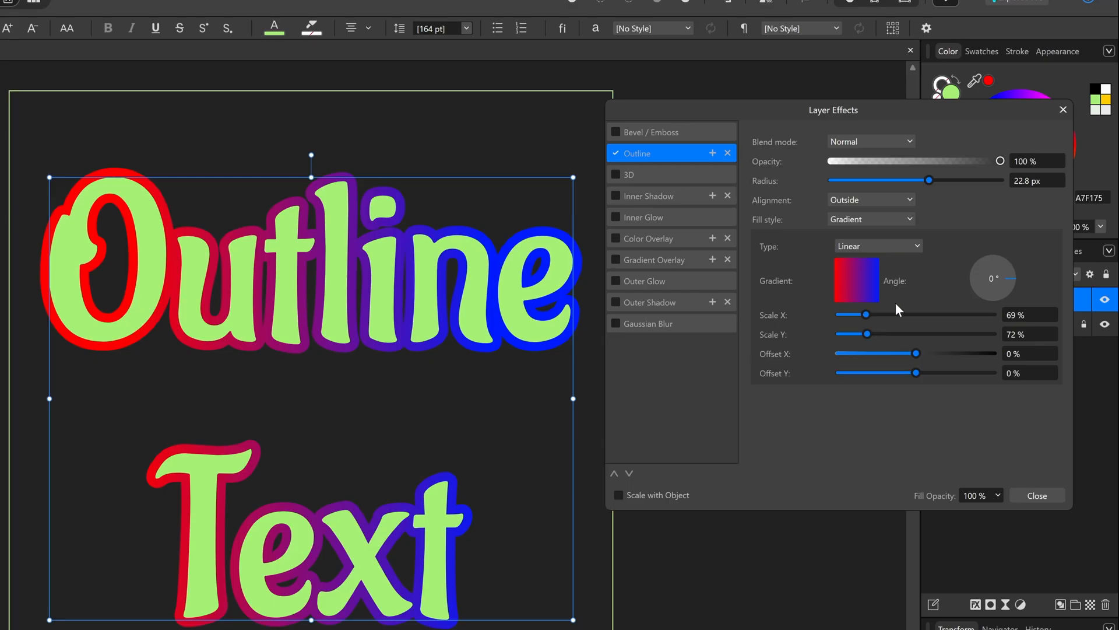
left_click(910, 200)
left_click(900, 198)
- Switch the outline's fill style to Solid color and set its color to dark gray 232323
left_click(907, 219)
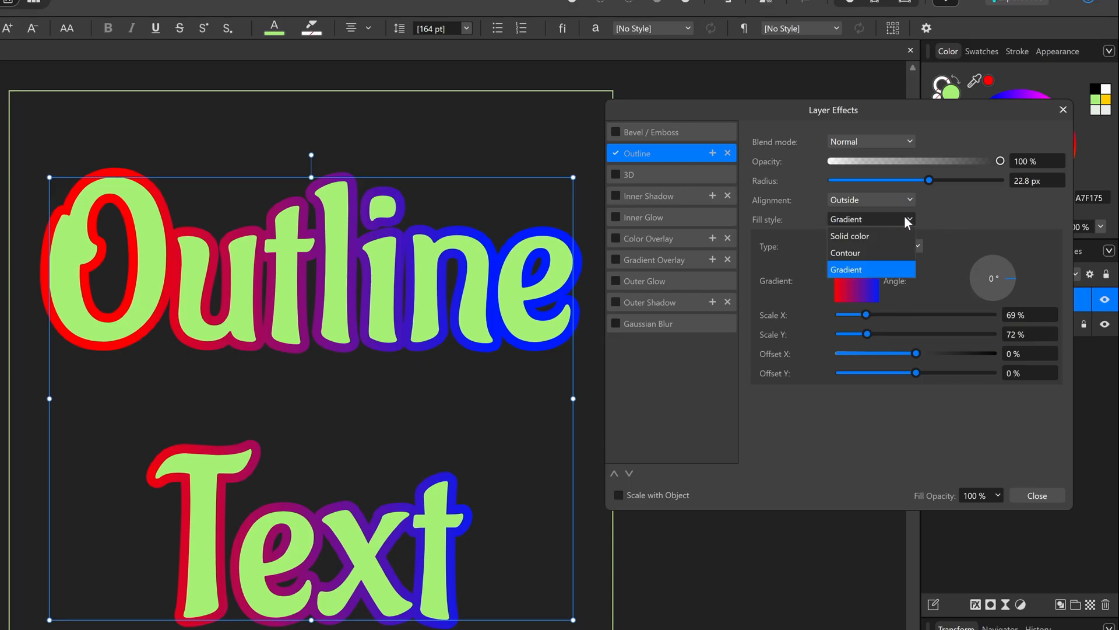
left_click(870, 233)
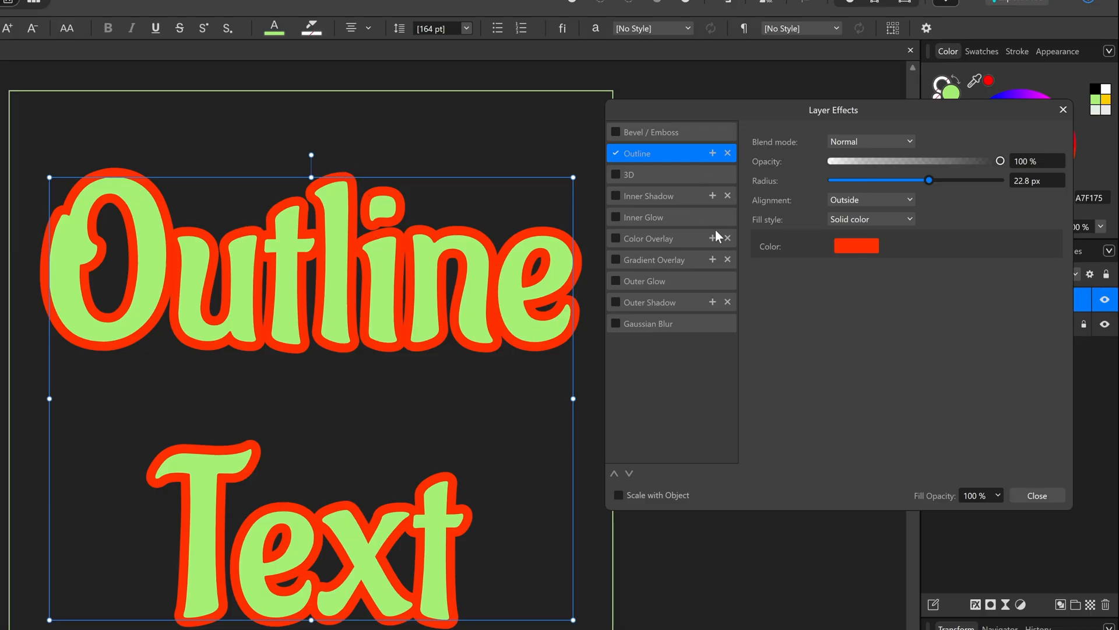
left_click(858, 247)
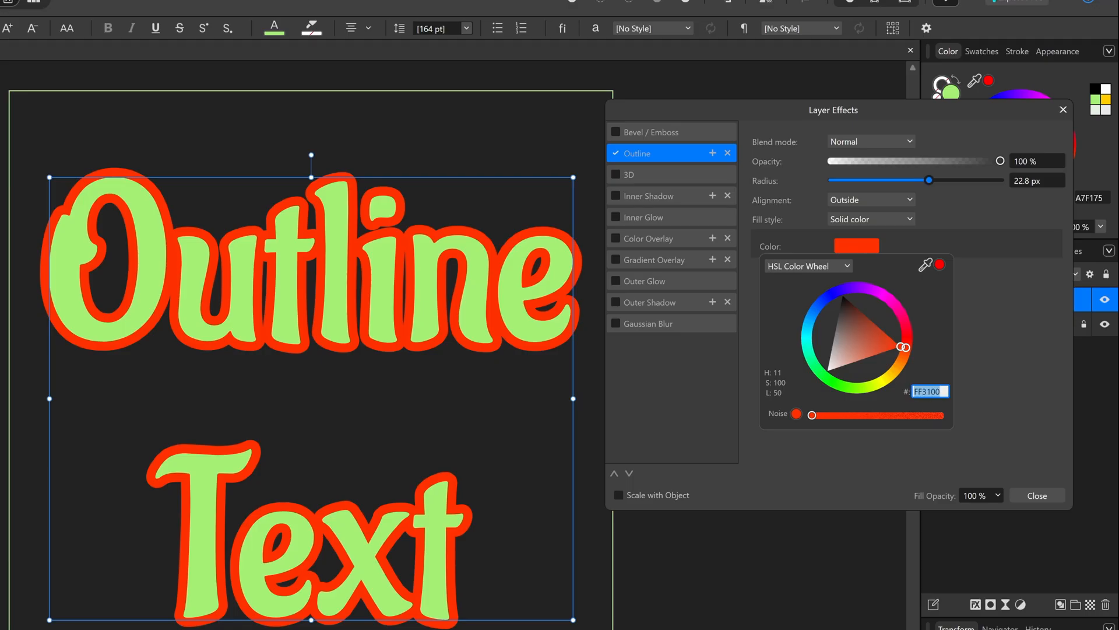
type("232323")
key("Return")
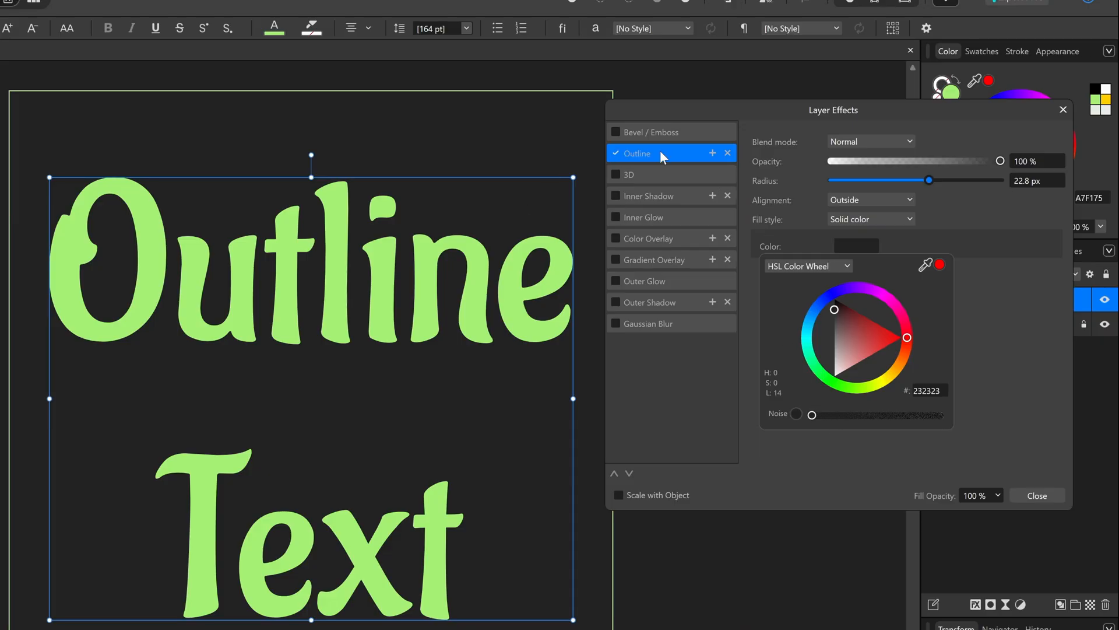
- Duplicate the Outline effect and give the second outline the color 4CFF4F and a radius of about 28.7 px
left_click(713, 151)
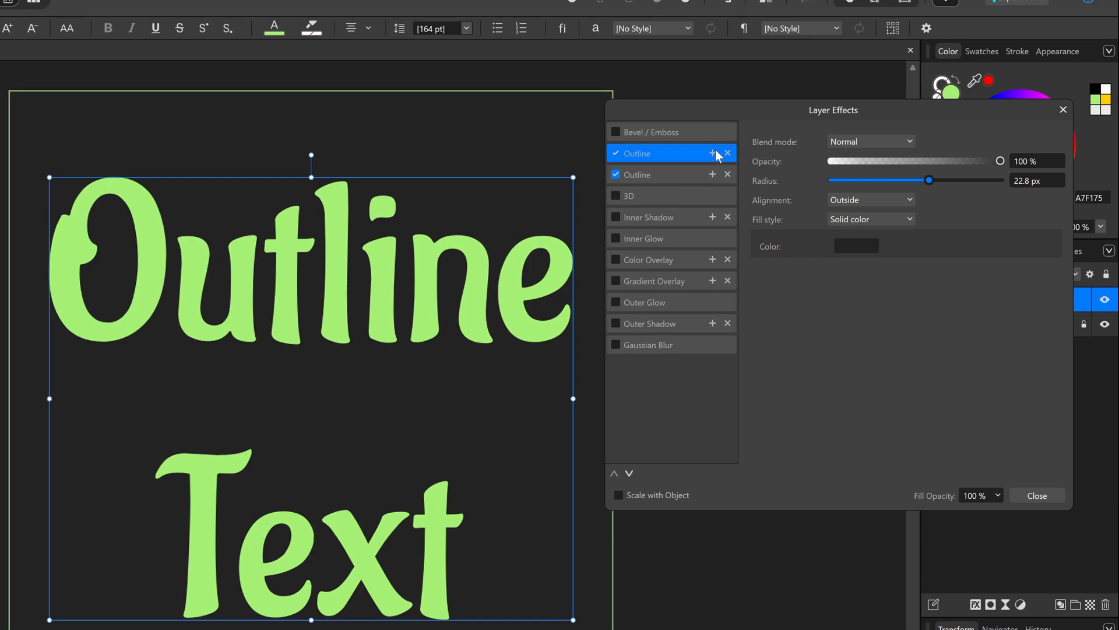
left_click(647, 174)
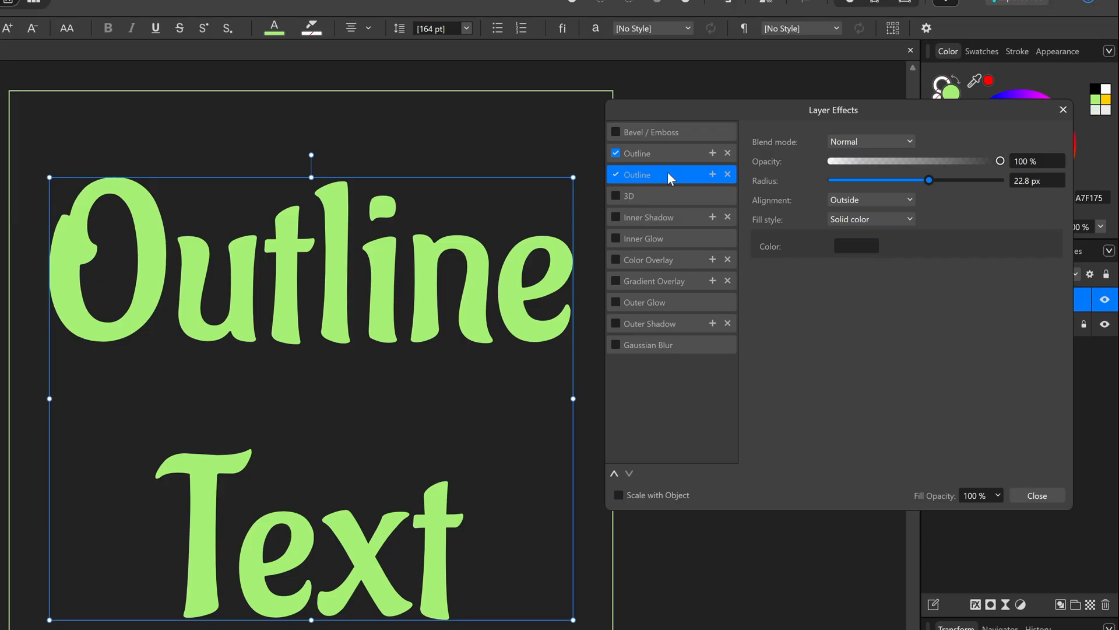
left_click(846, 244)
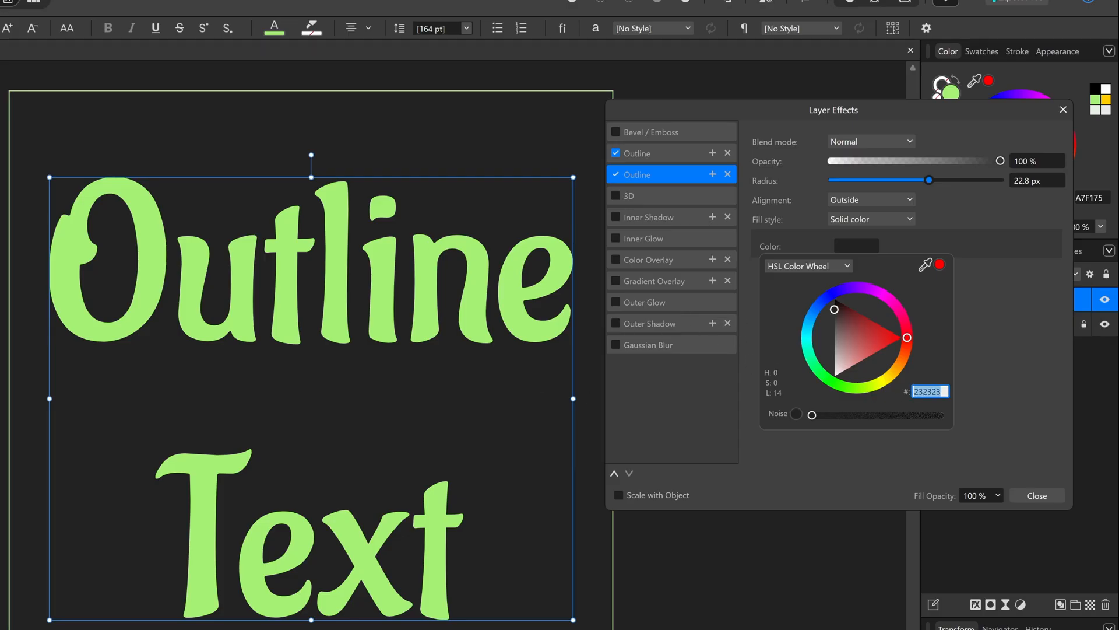
type("4cff4f")
key("Return")
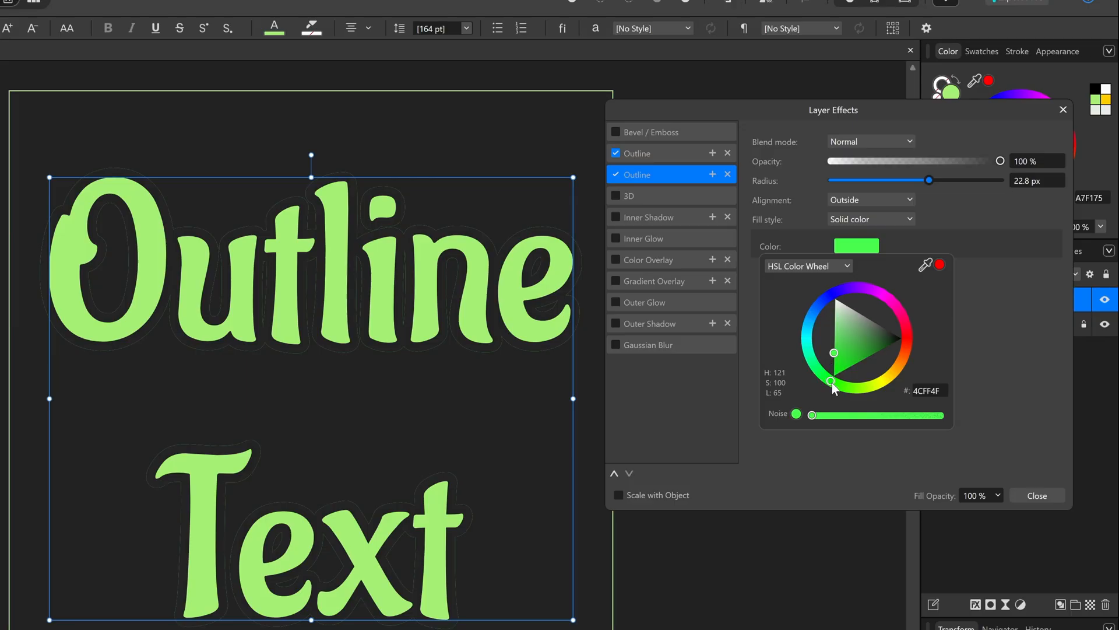
left_click(1010, 306)
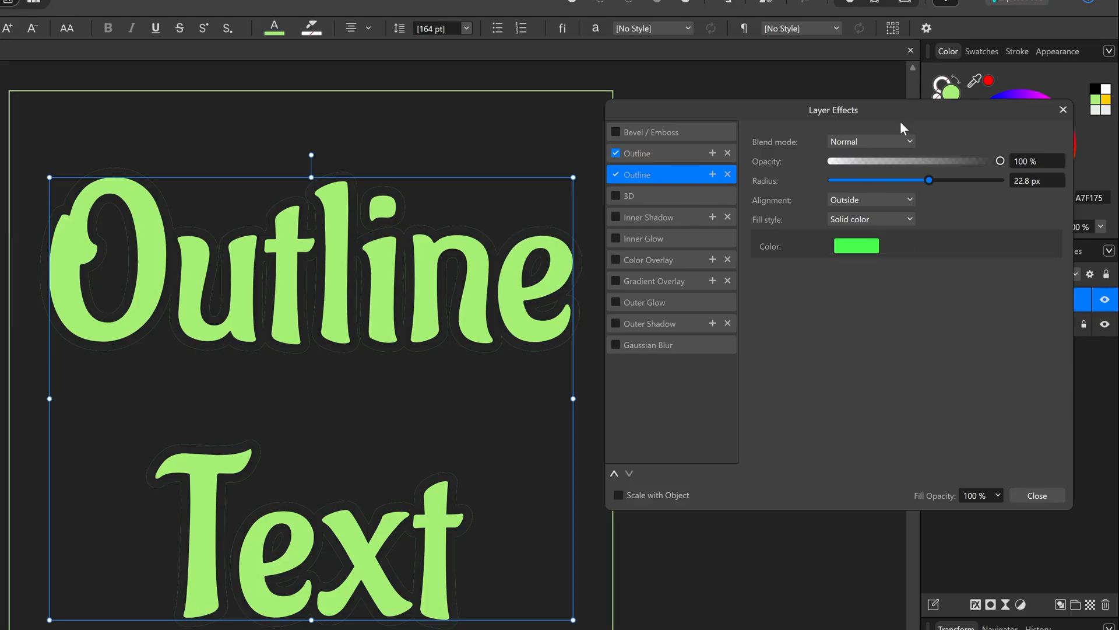
left_click_drag(930, 182, 939, 180)
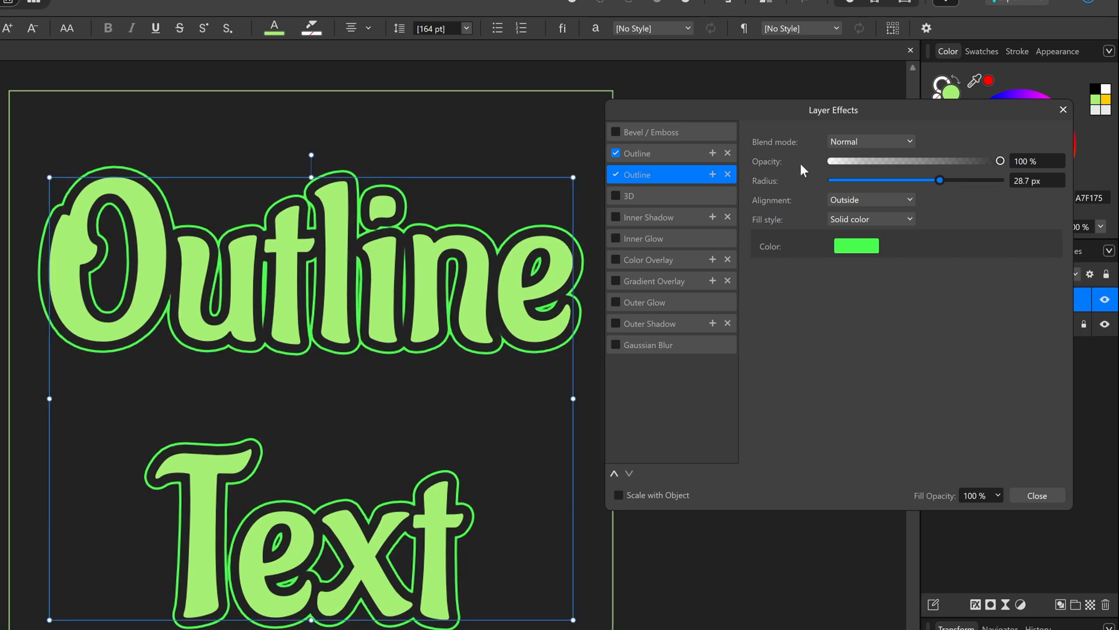
- Set the dark first outline's radius to 10 px and the green second outline's radius to about 20.7 px
left_click(660, 158)
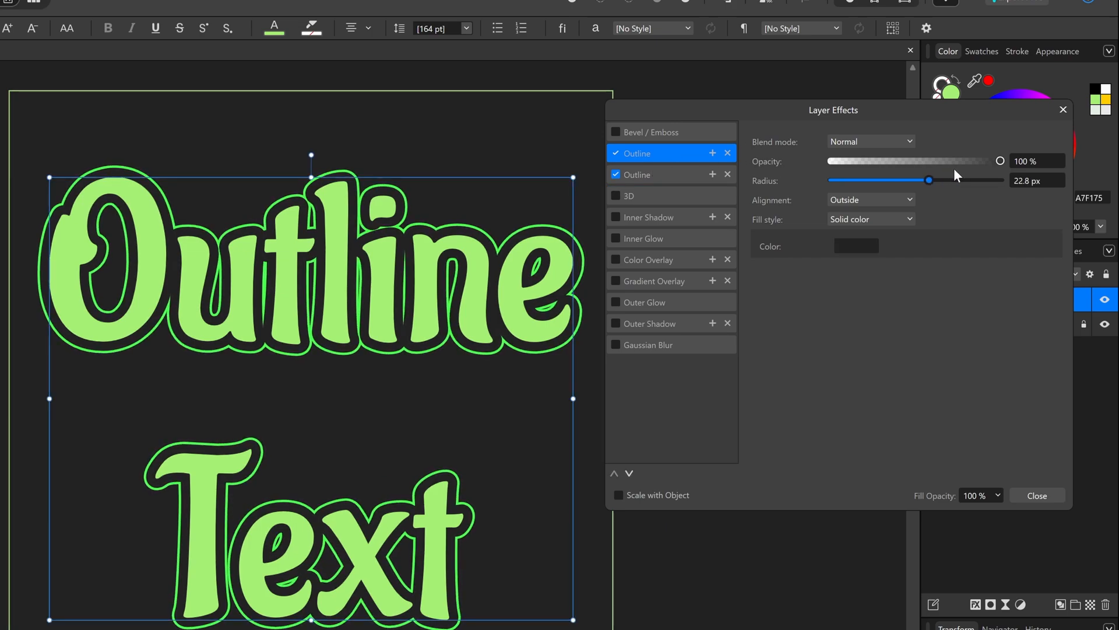
left_click_drag(929, 181, 906, 181)
left_click(1037, 181)
type("10")
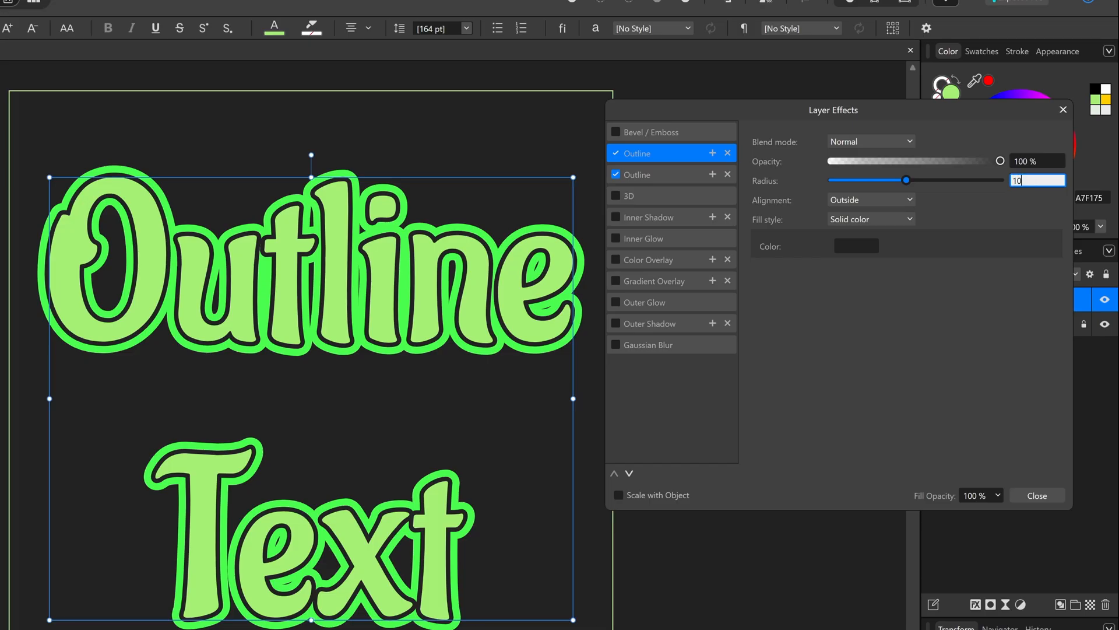
key("Tab")
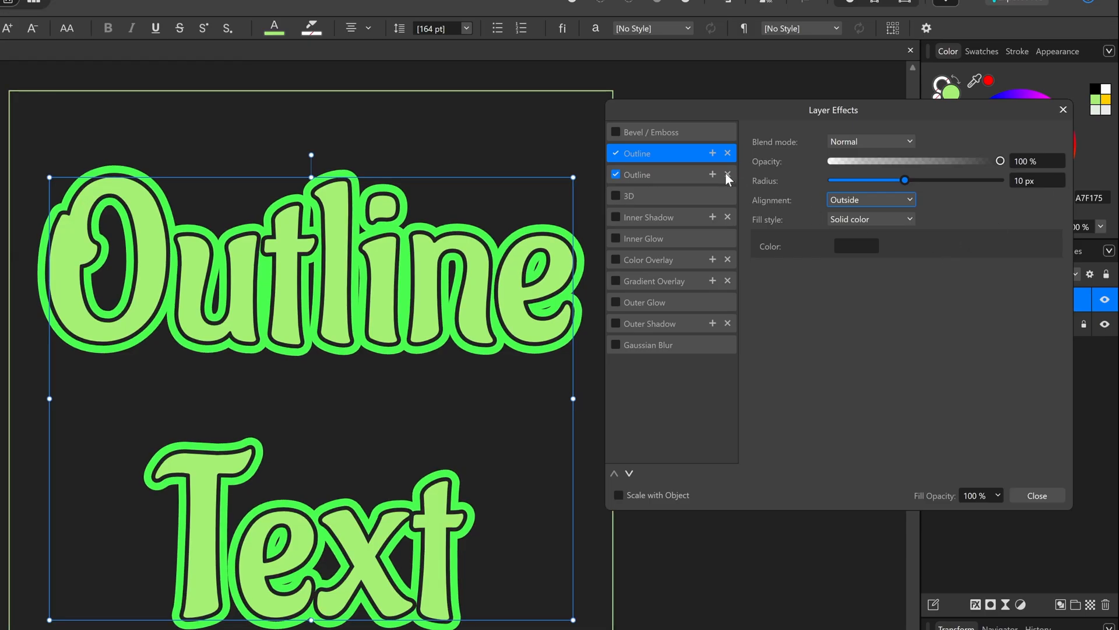
left_click(670, 177)
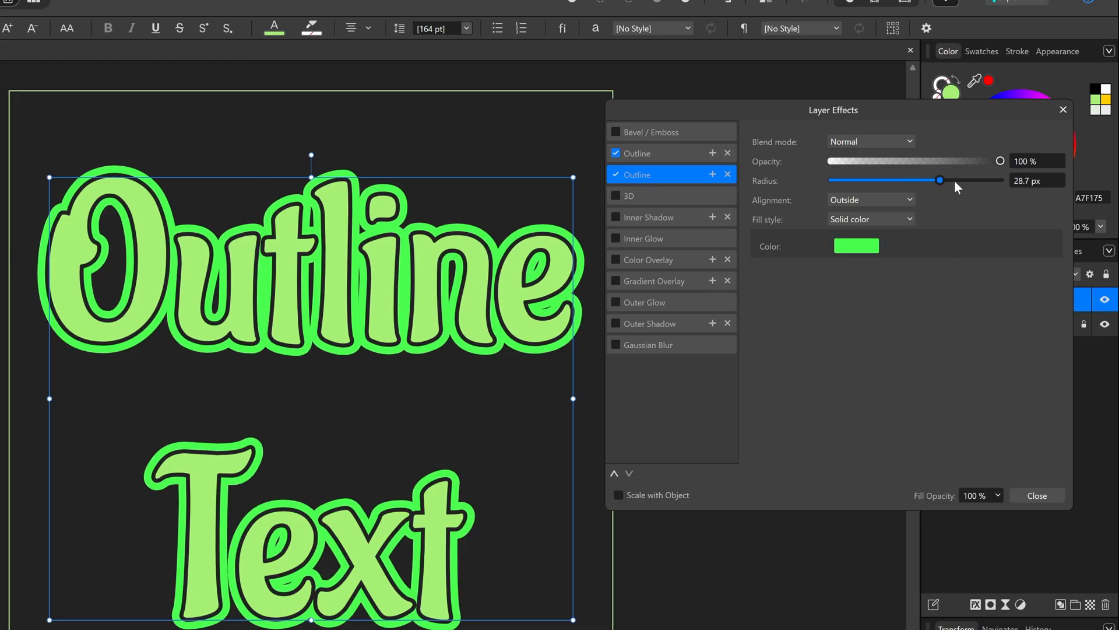
left_click_drag(941, 180, 925, 179)
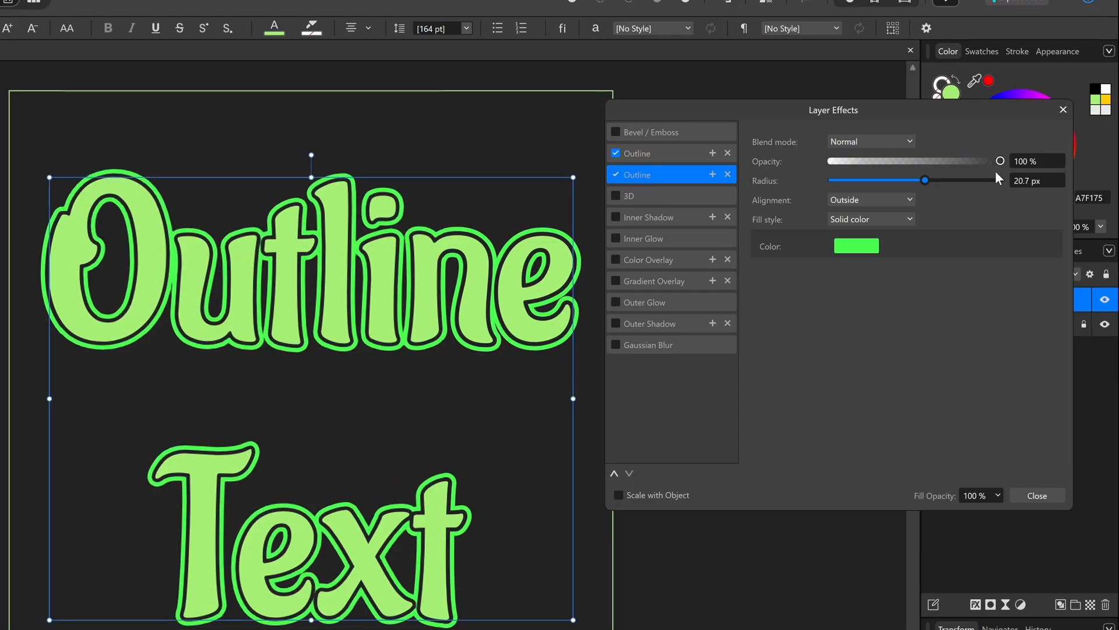
- Set the green second outline's radius to 18 px and close the layer effects
left_click(1029, 180)
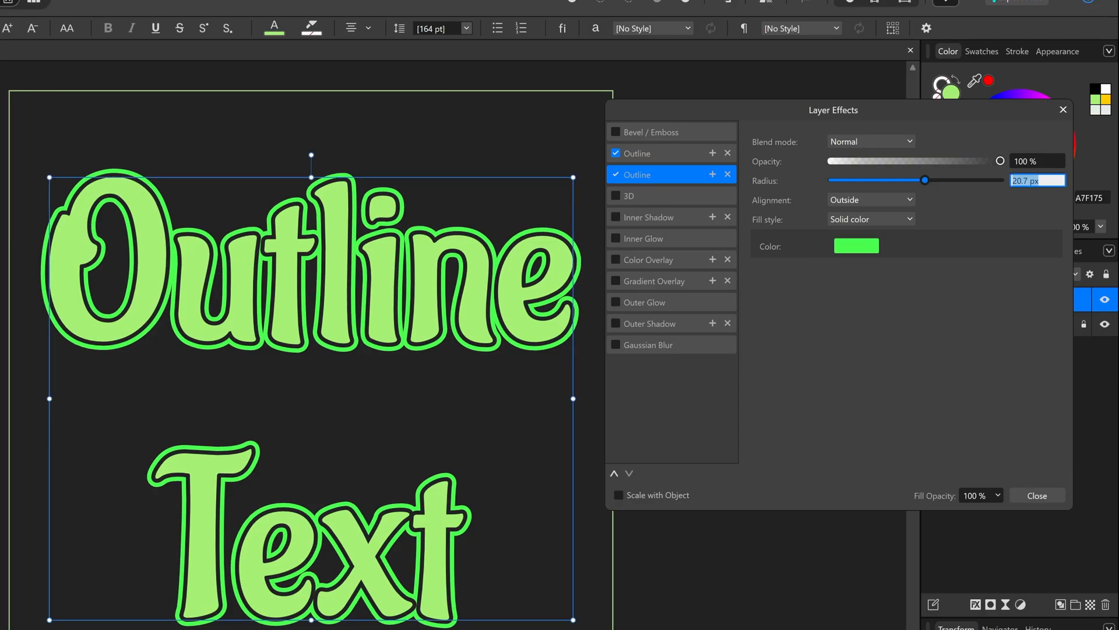
type("18")
key("Tab")
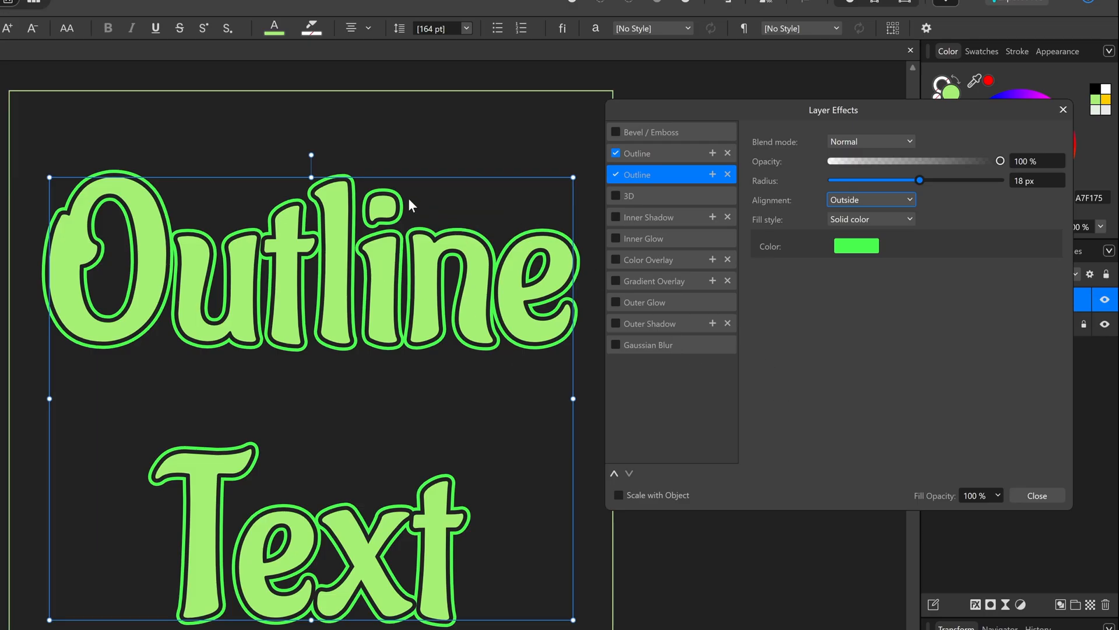
left_click(1036, 496)
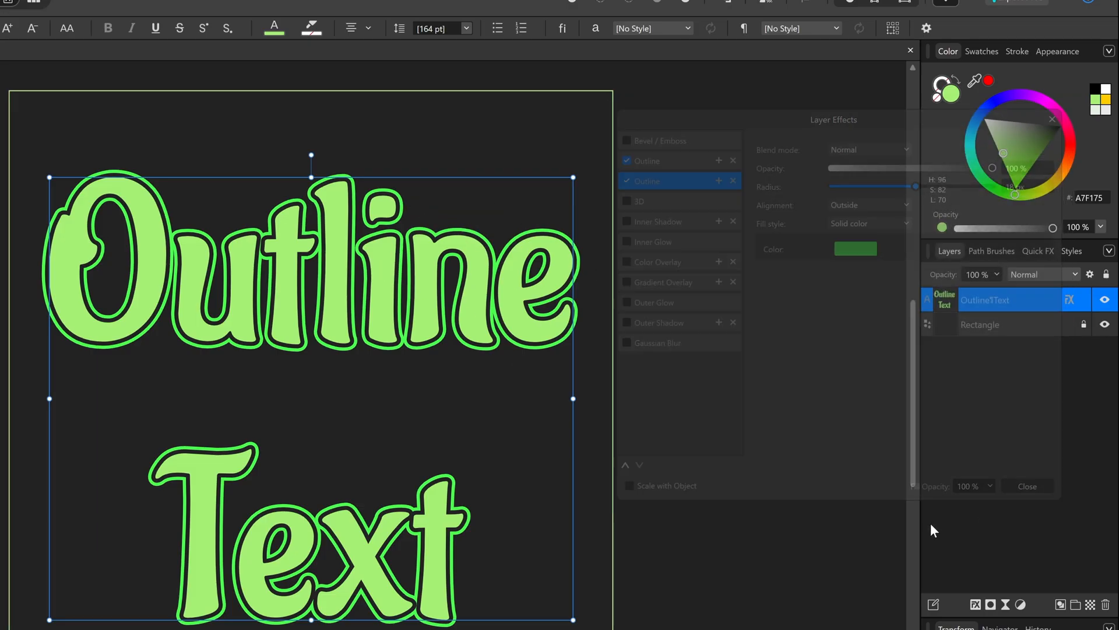
- Try scaling the text down and back up to compare its outline thickness, and undo both resizes
left_click_drag(574, 620, 211, 310)
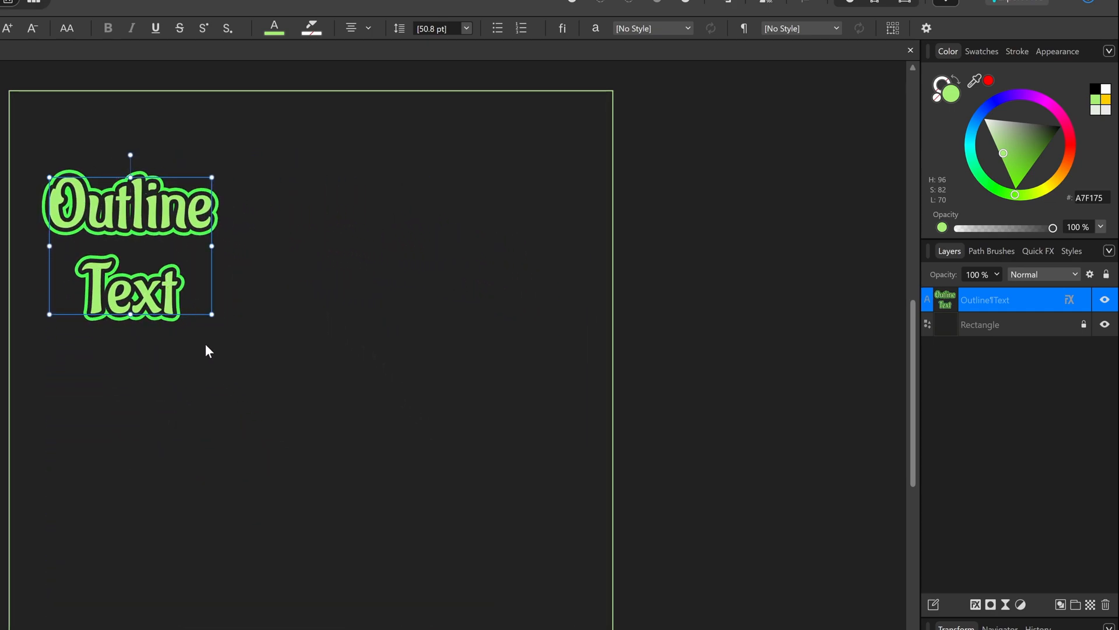
left_click_drag(213, 315, 515, 524)
key("ctrl+z")
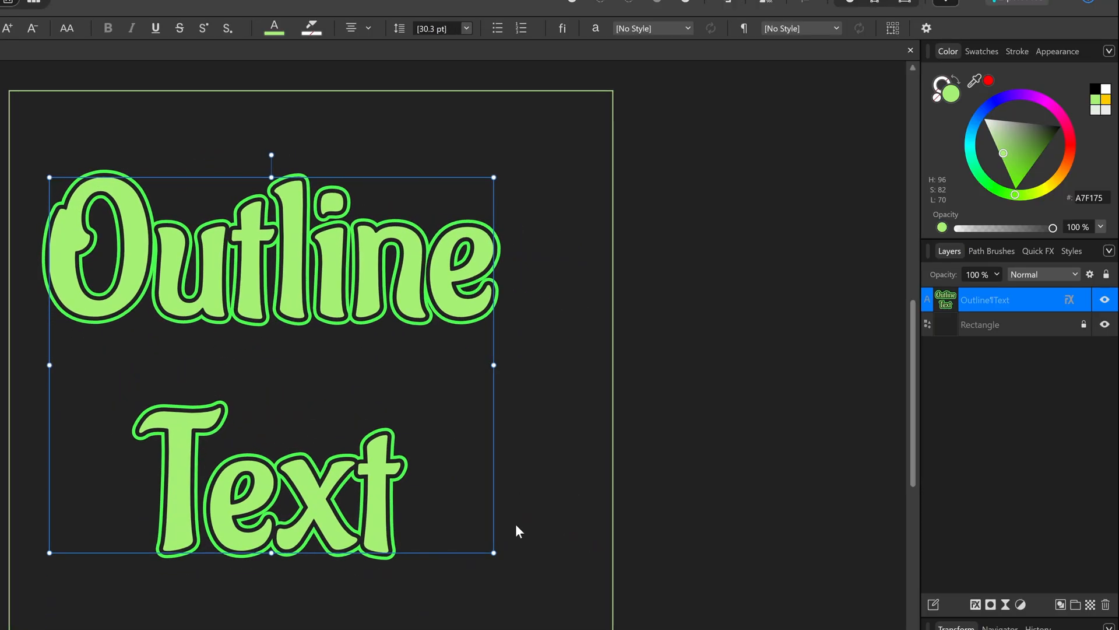
key("ctrl+z")
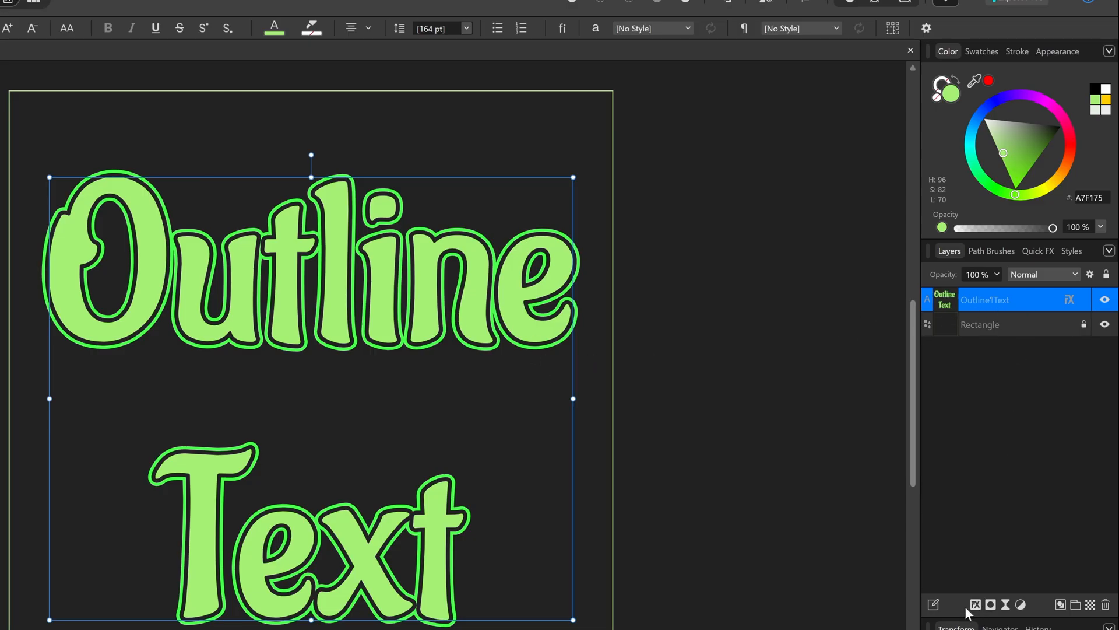
- Make the text's layer effects scale with the object
left_click(1070, 298)
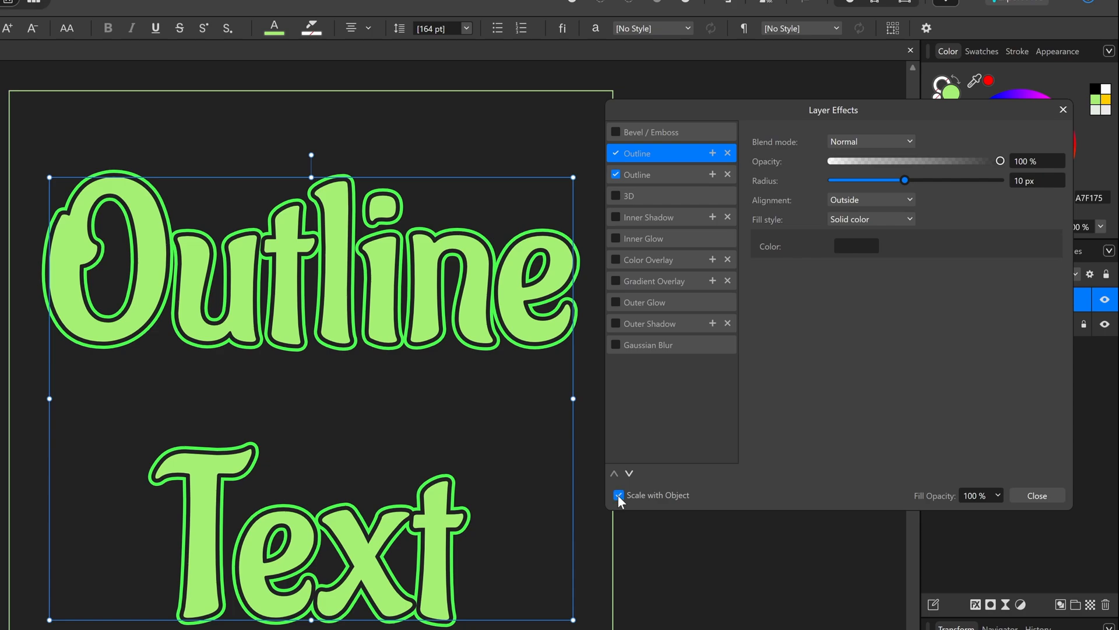
left_click(1037, 495)
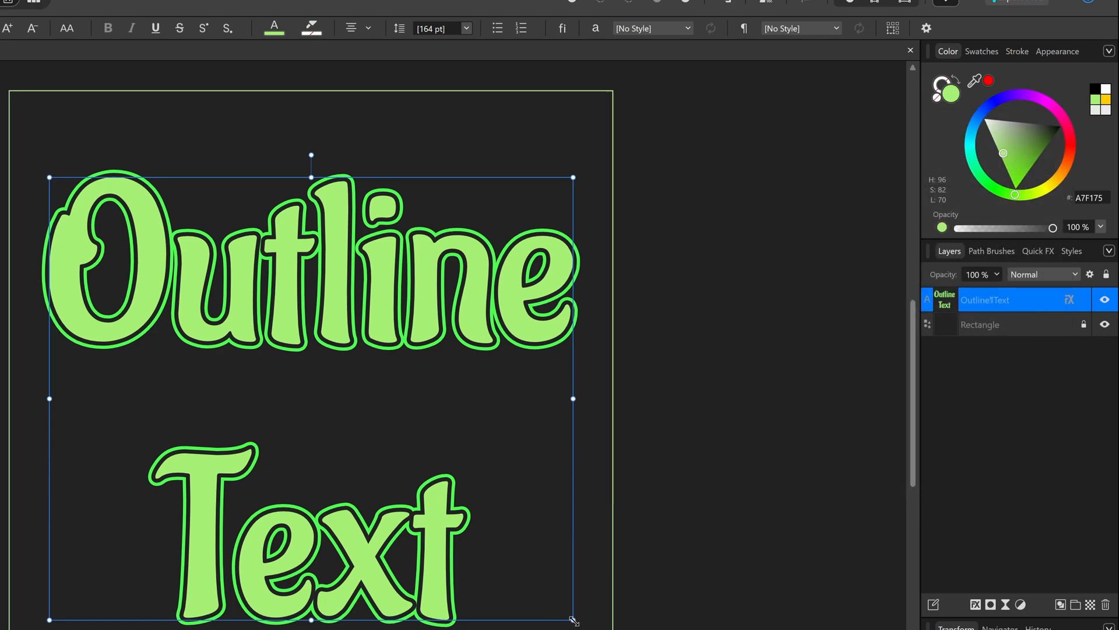
- Try resizing the text with its effects scaling along, undo the resize and deselect the text
left_click_drag(573, 619, 568, 542)
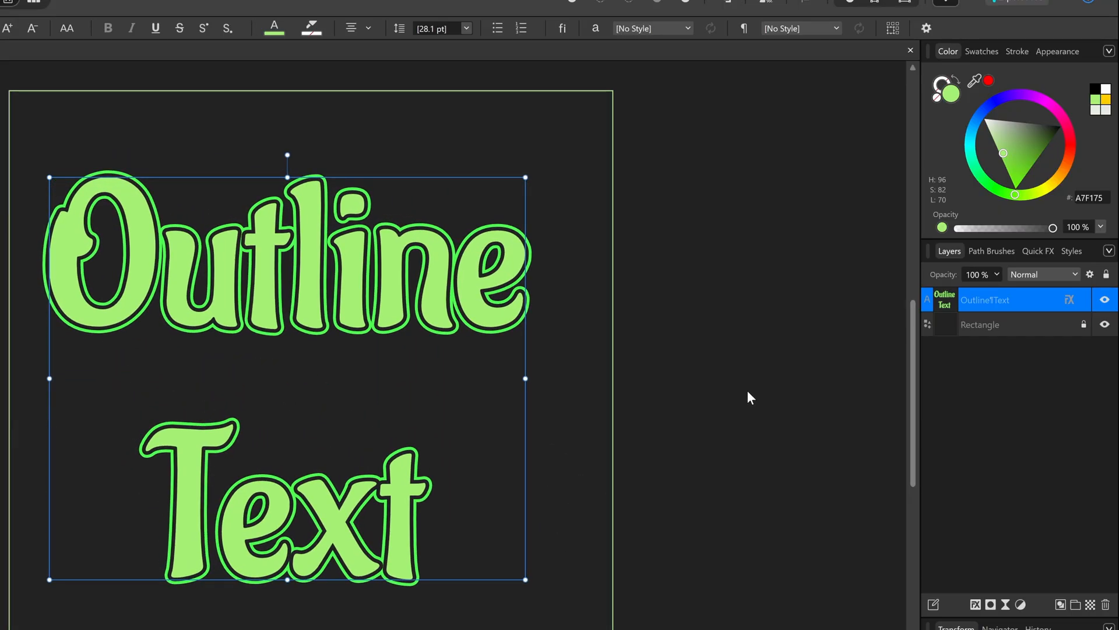
key("ctrl+z")
key("ctrl+shift+z")
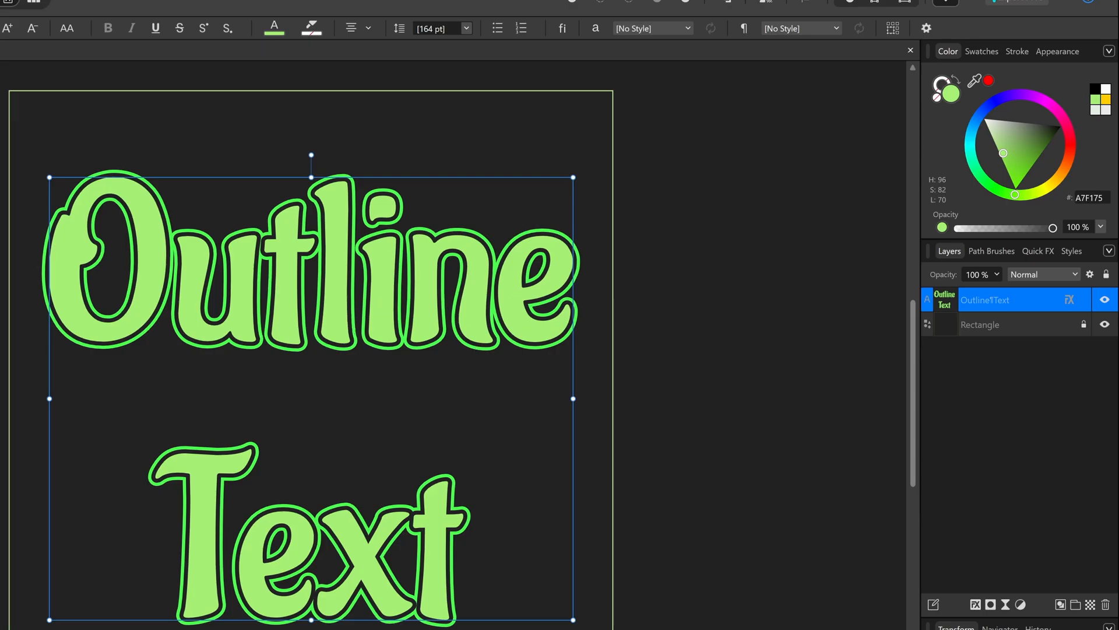
left_click(675, 354)
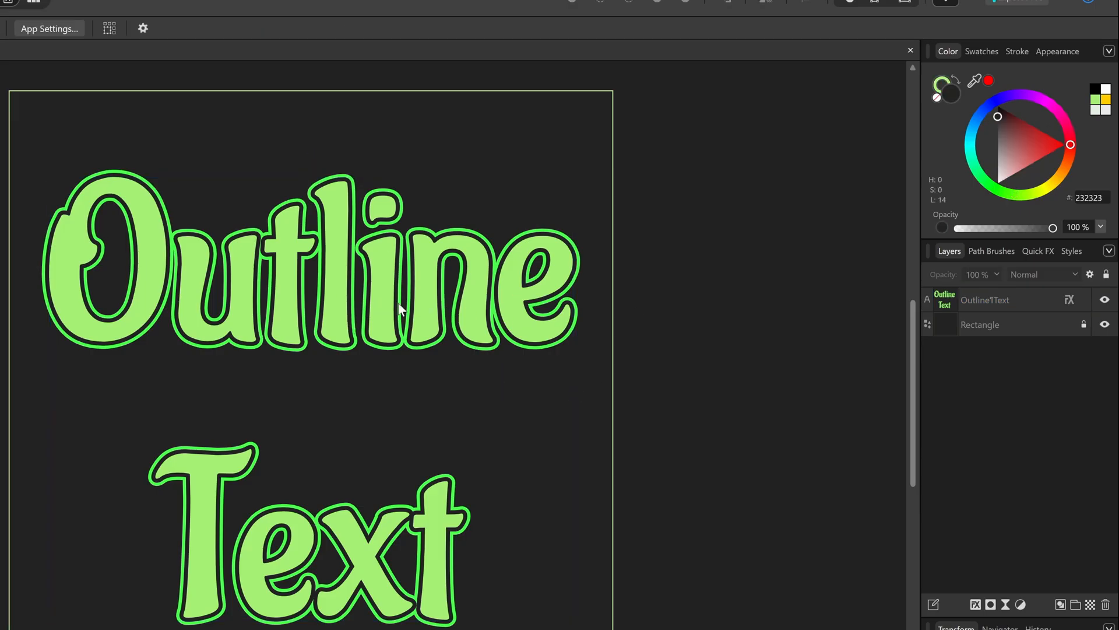
- Select the text and show its full Character settings, enlarged and placed clear of the page
left_click(399, 309)
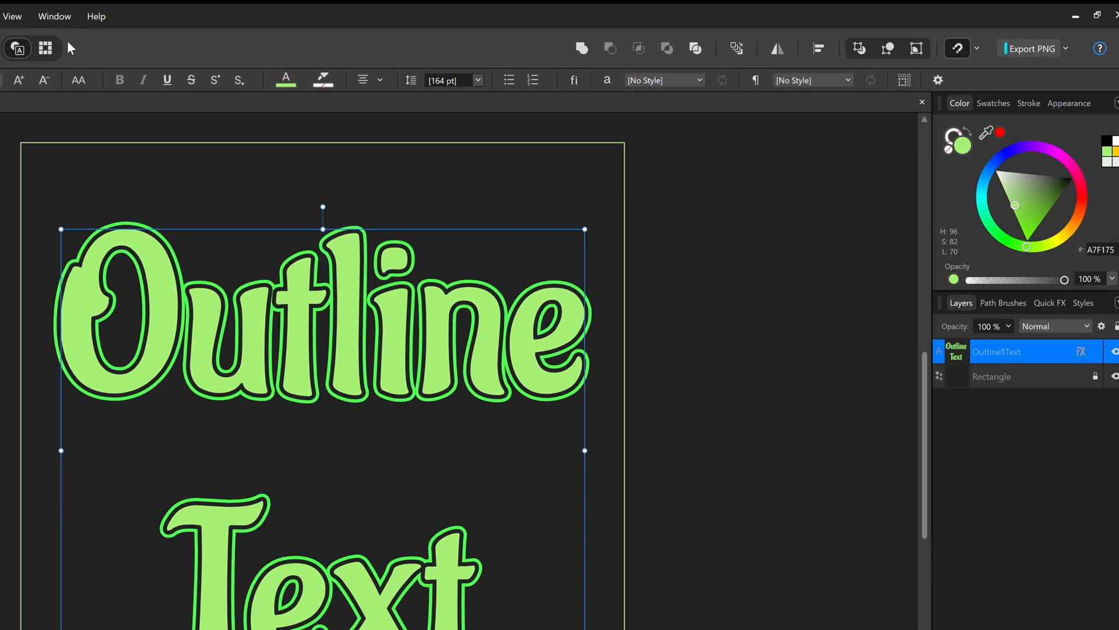
left_click(57, 18)
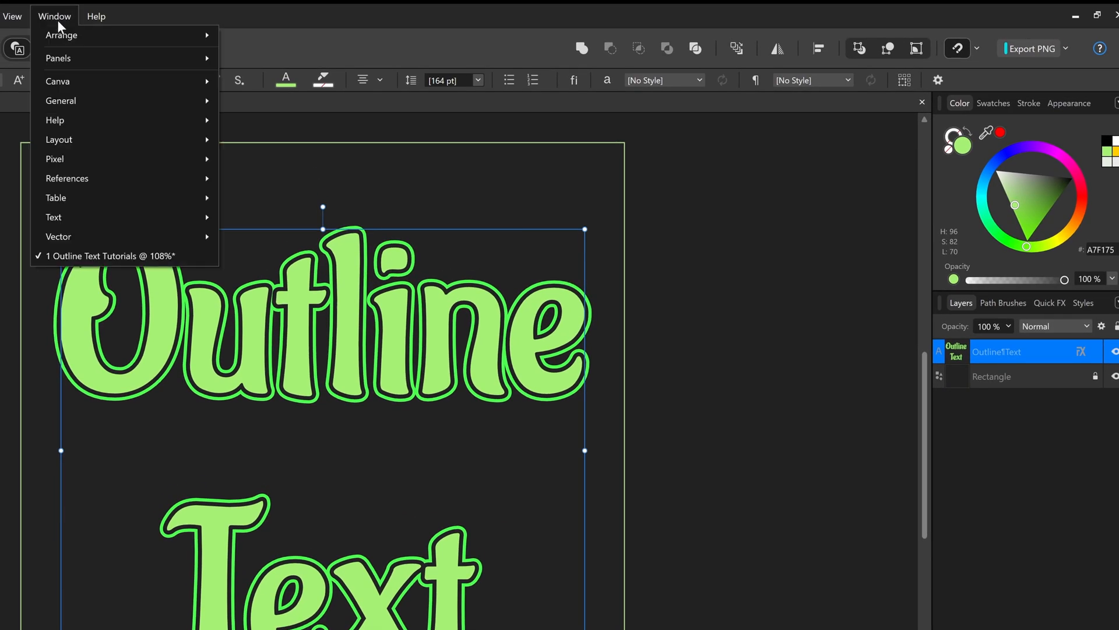
mouse_move(131, 221)
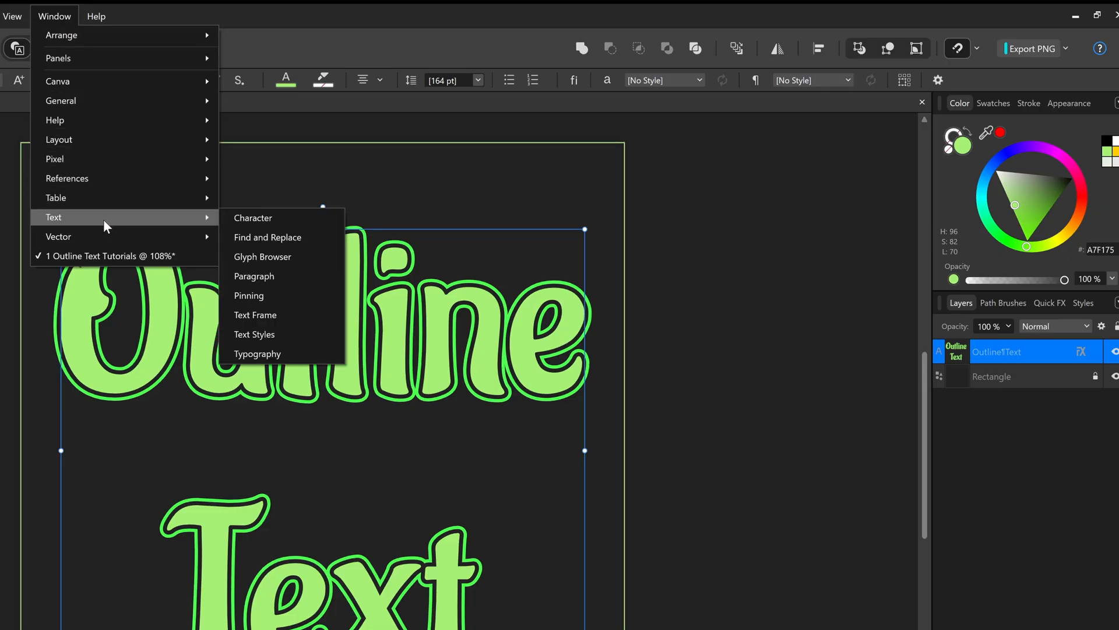
left_click(255, 217)
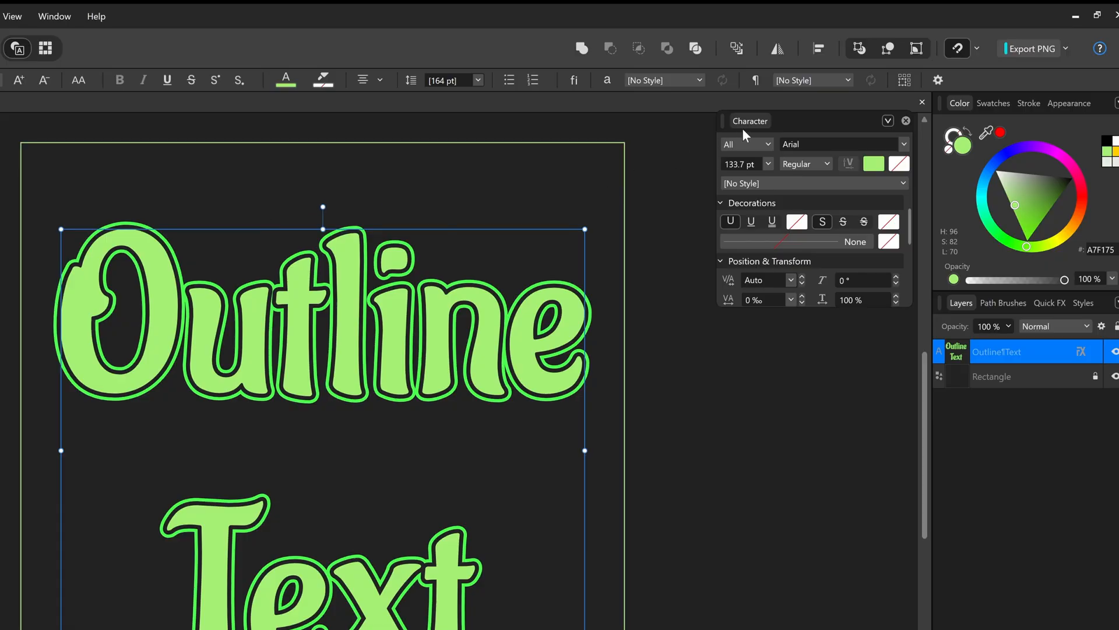
left_click_drag(829, 118, 438, 155)
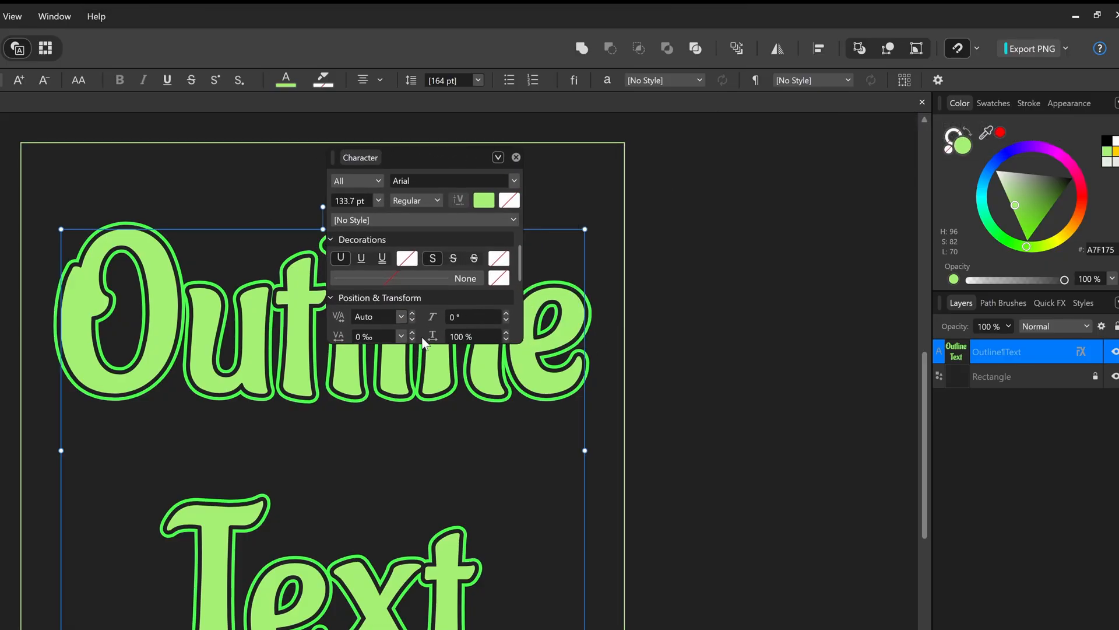
left_click_drag(420, 344, 420, 502)
left_click_drag(419, 525, 419, 527)
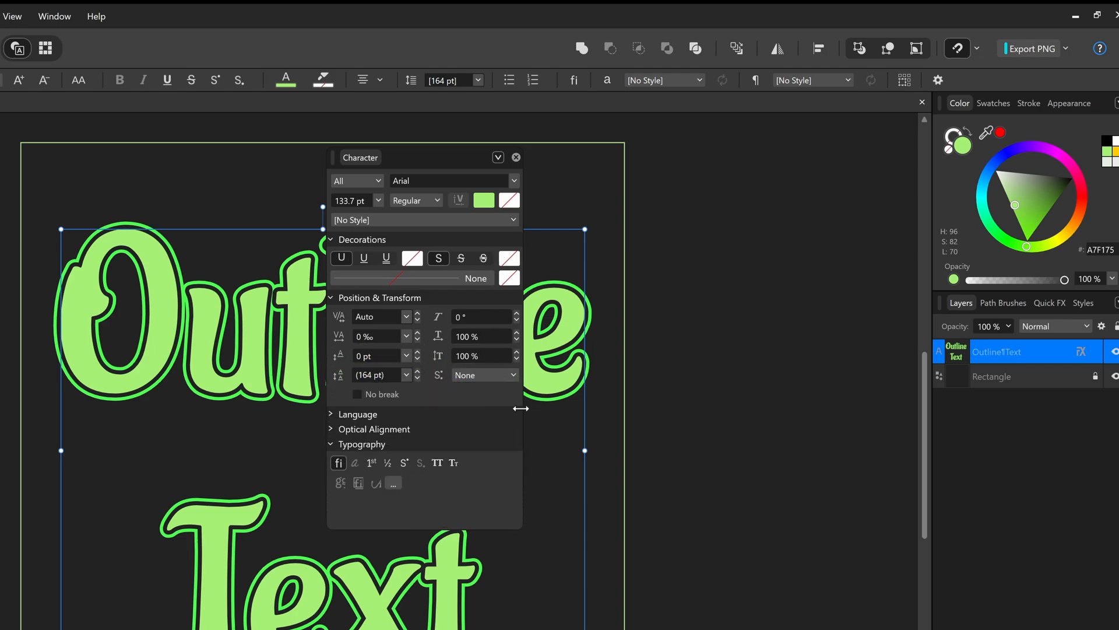
mouse_move(524, 411)
left_mouse_down()
mouse_move(553, 410)
mouse_move(524, 410)
left_mouse_up()
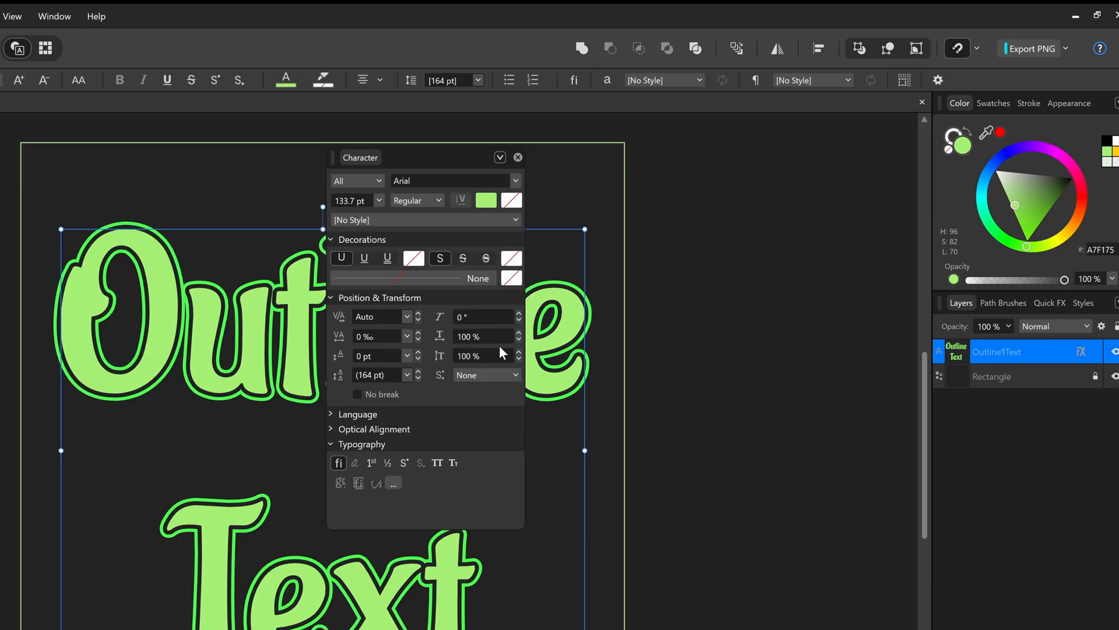
left_click_drag(403, 157, 763, 177)
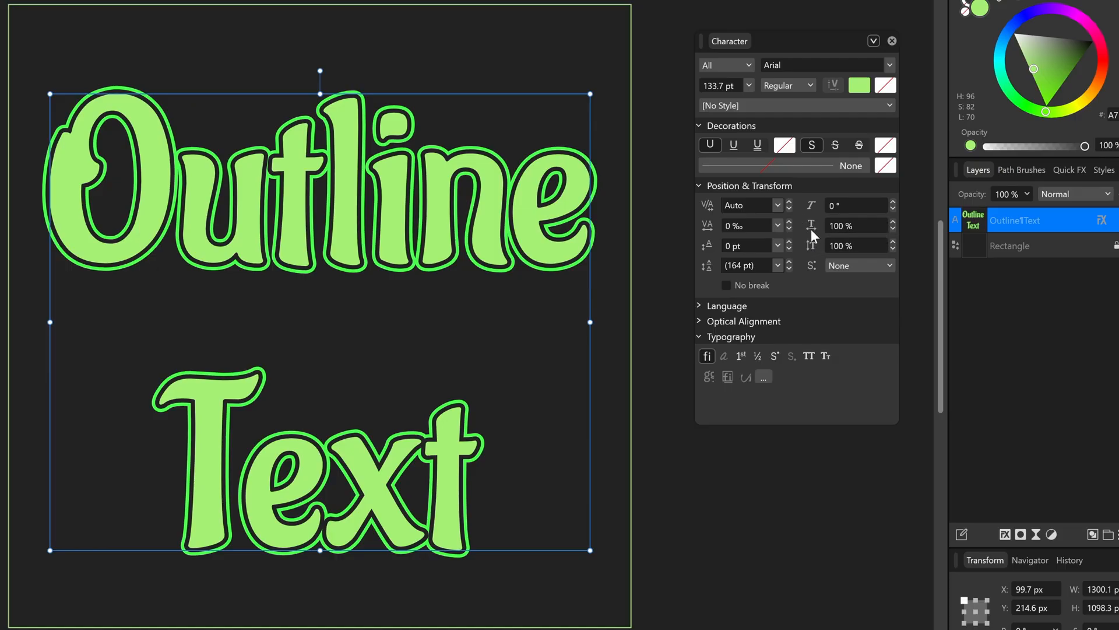
- Try stretching the text to 127 % horizontally and 135 % vertically, and reset both scales to 100 %
left_click_drag(810, 225, 863, 221)
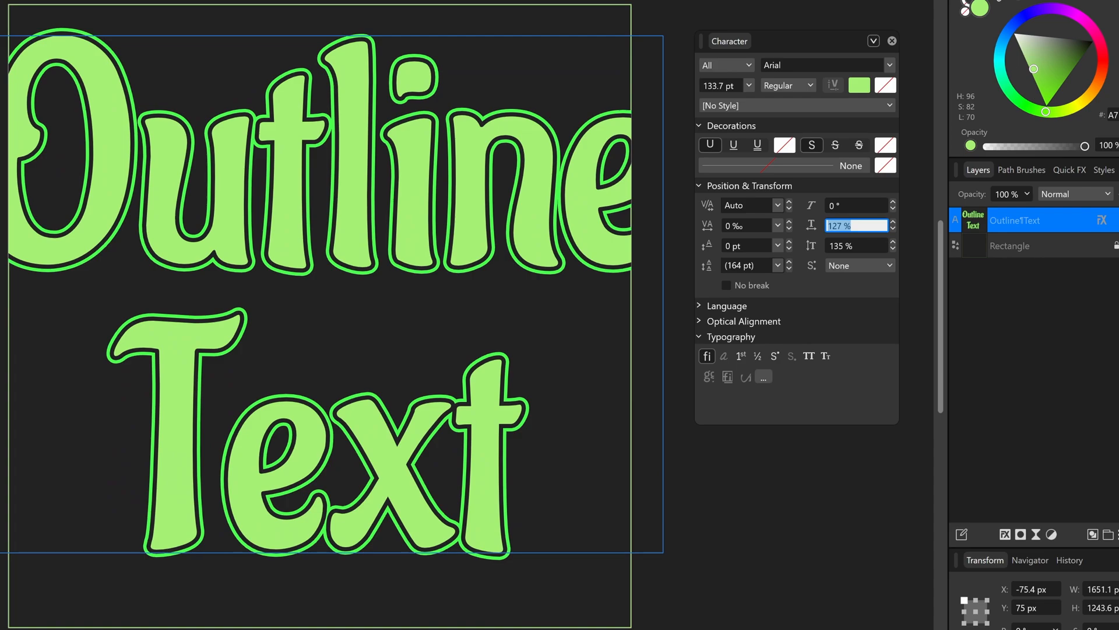
type("100")
key("Tab")
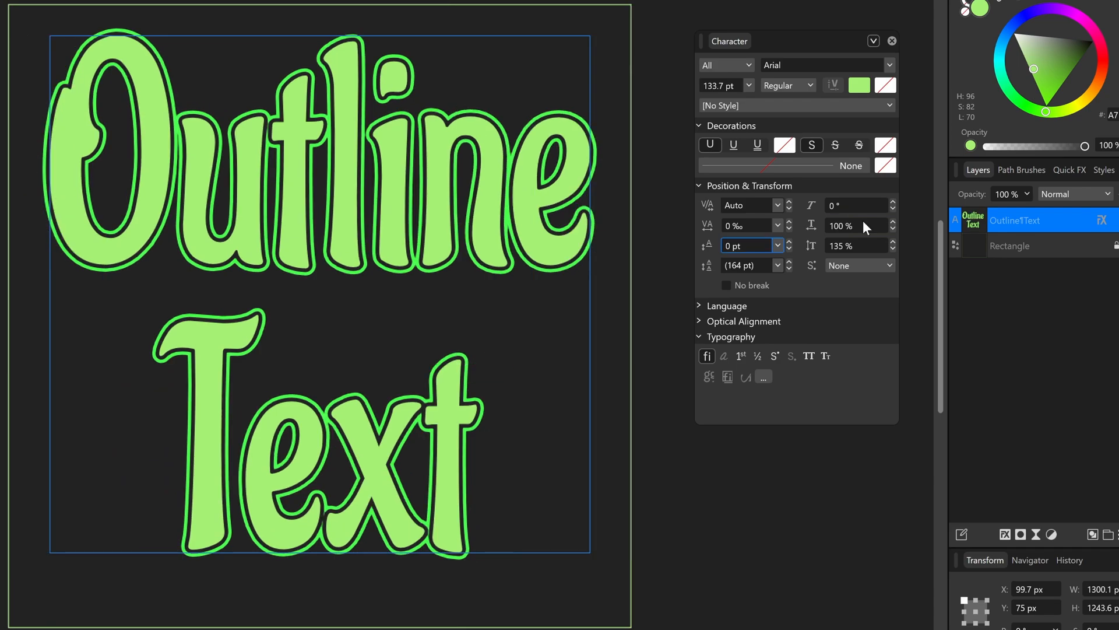
key("Tab")
type("100")
key("Tab")
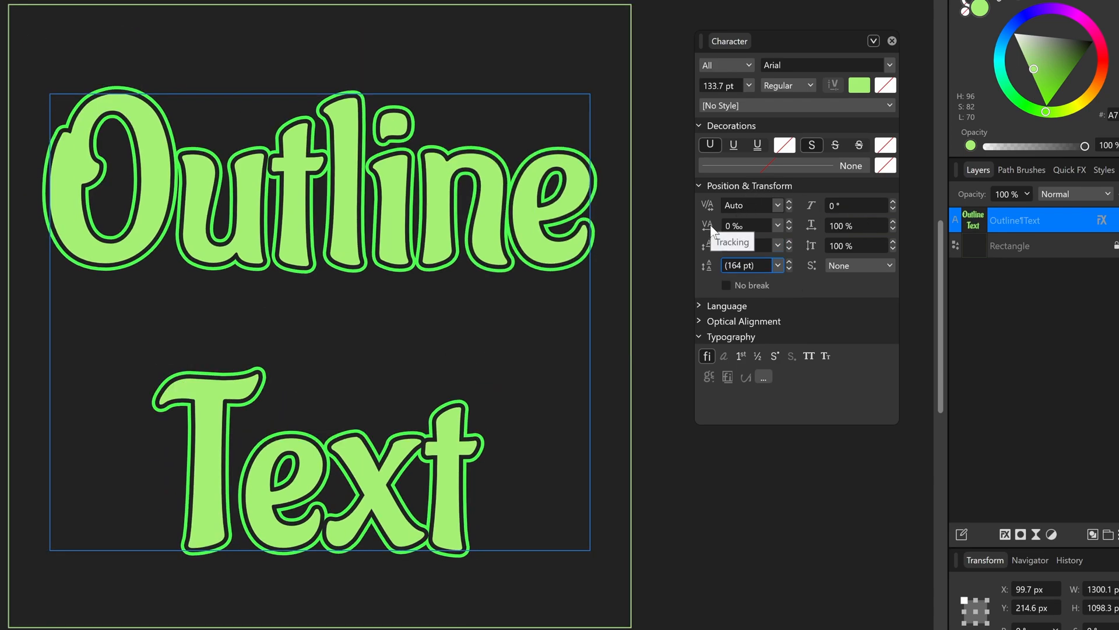
- Set the text's tracking to 8 ‰ and its leading override to 115 pt, and close the Character settings
mouse_move(710, 225)
left_mouse_down()
mouse_move(945, 232)
mouse_move(225, 243)
mouse_move(298, 261)
mouse_move(623, 235)
left_mouse_up()
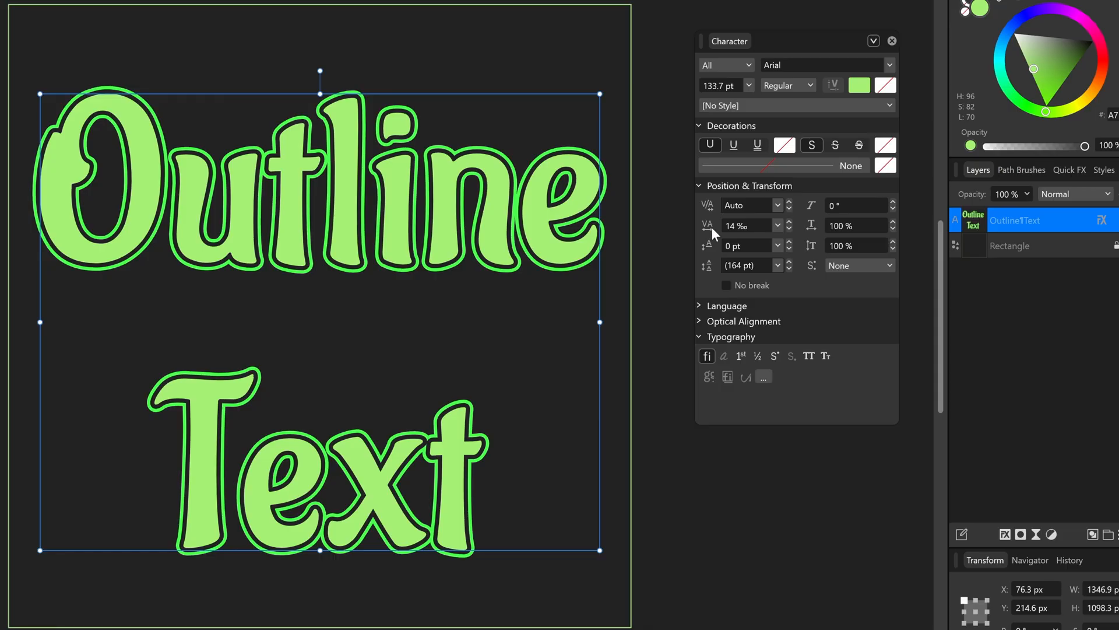
mouse_move(711, 225)
left_mouse_down()
mouse_move(725, 225)
mouse_move(691, 226)
mouse_move(710, 229)
left_mouse_up()
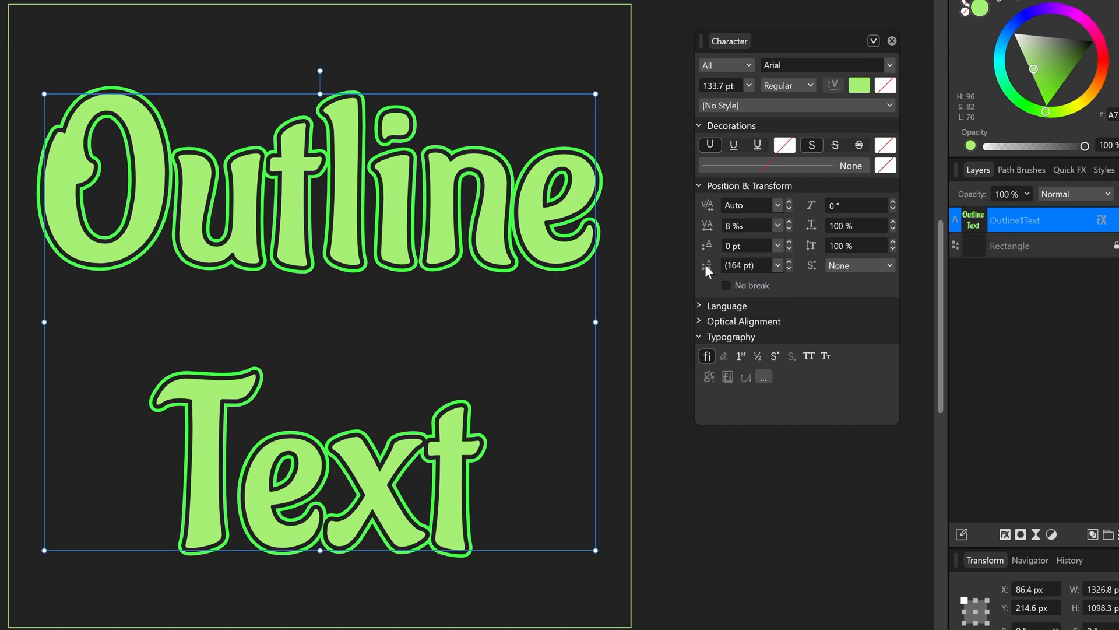
mouse_move(704, 264)
left_mouse_down()
mouse_move(684, 264)
mouse_move(693, 264)
left_mouse_up()
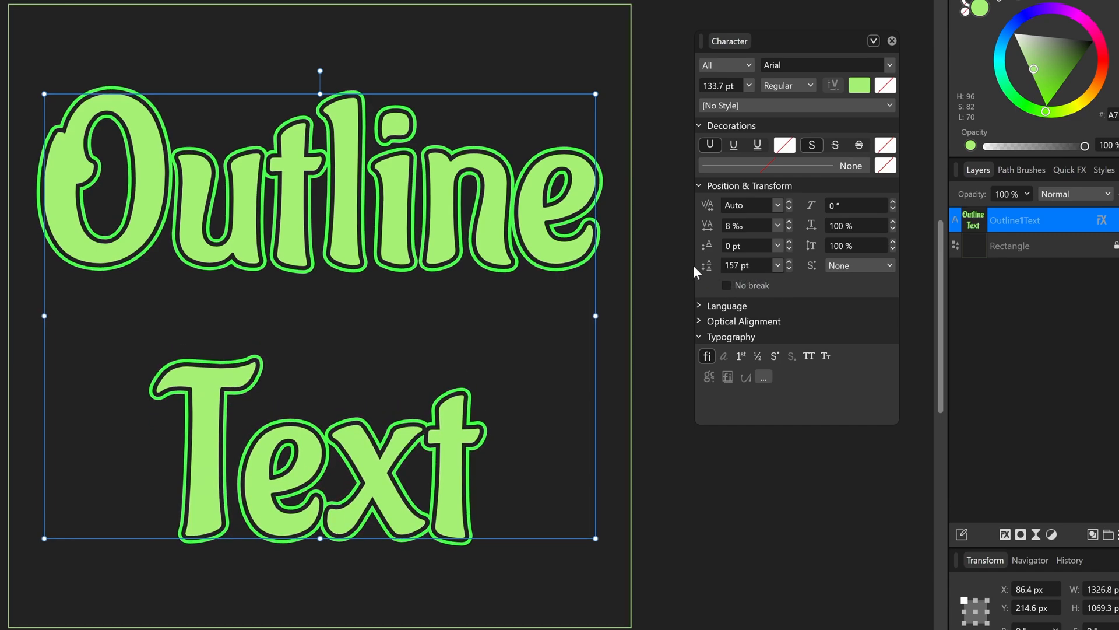
left_click(789, 262)
left_click(778, 266)
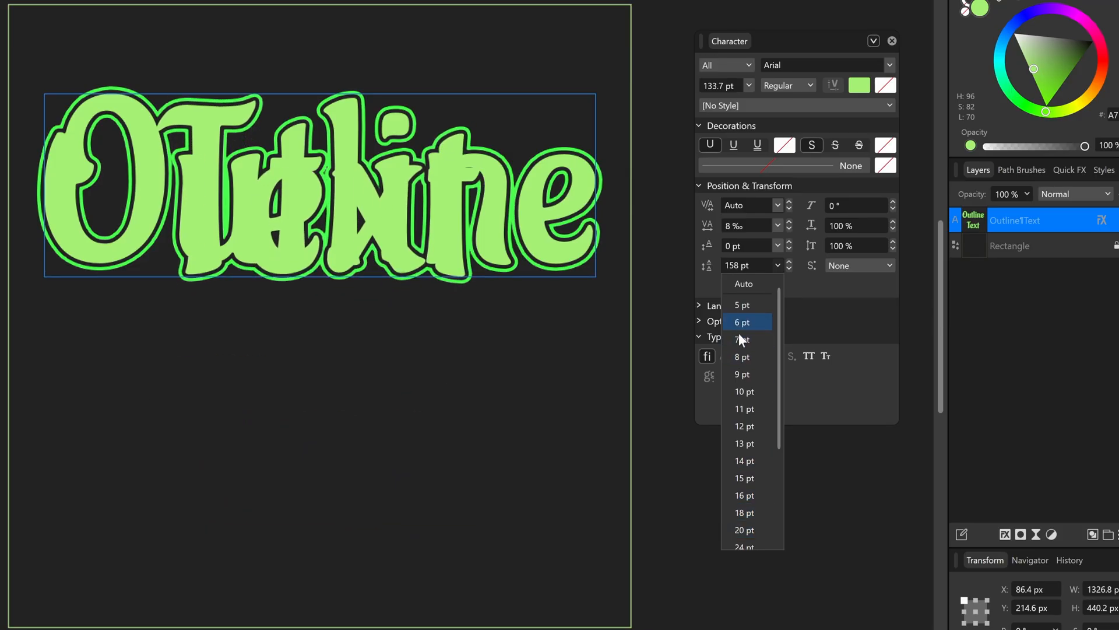
left_click(830, 324)
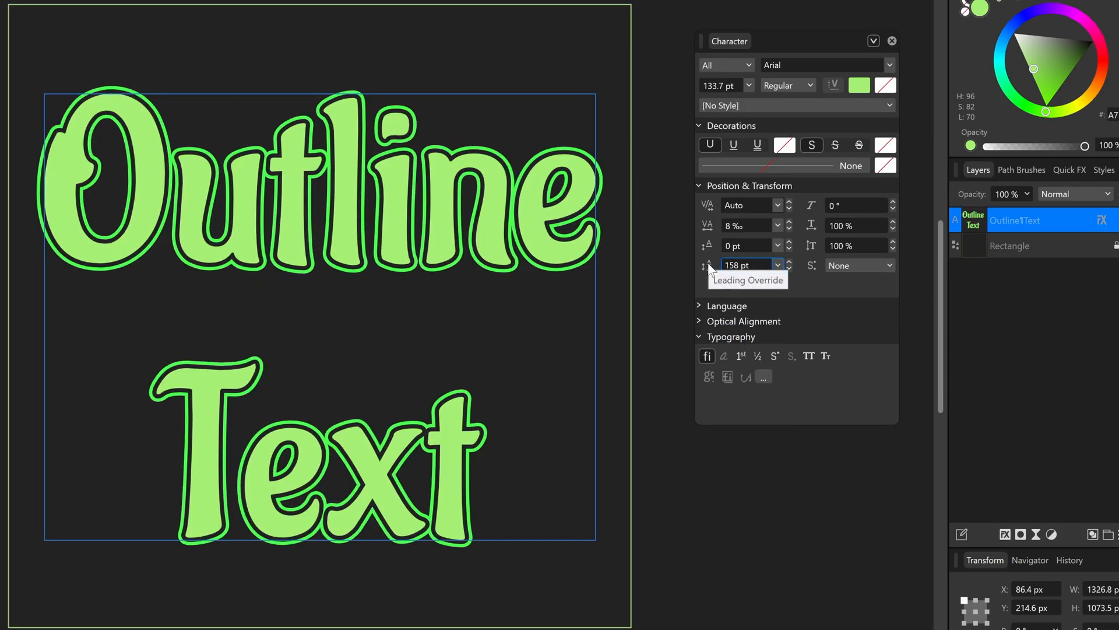
left_click_drag(708, 266, 659, 260)
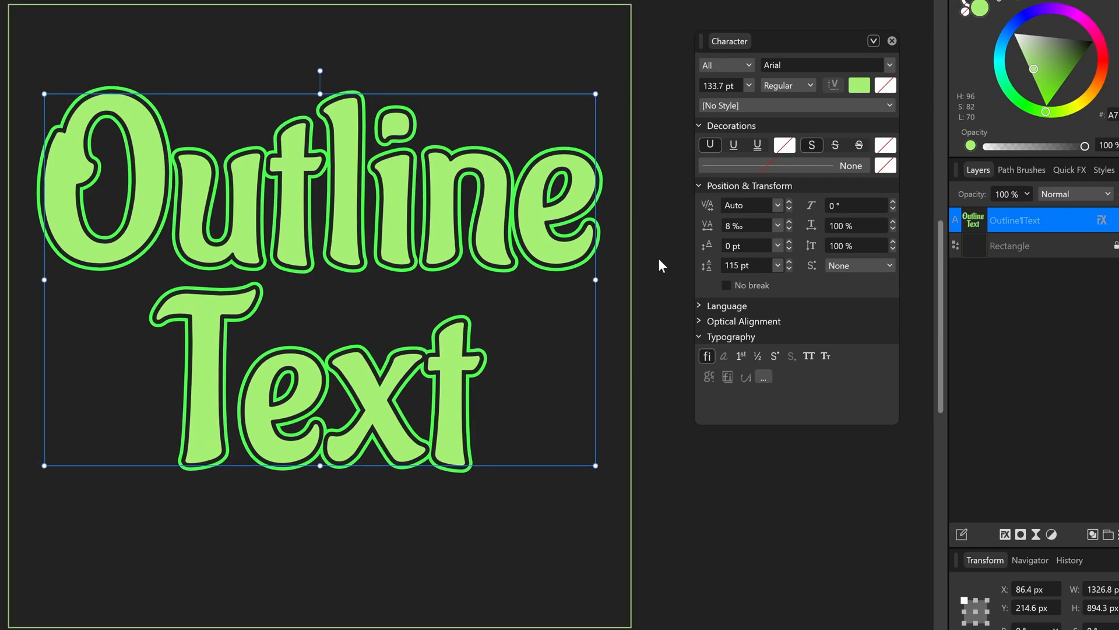
left_click(893, 41)
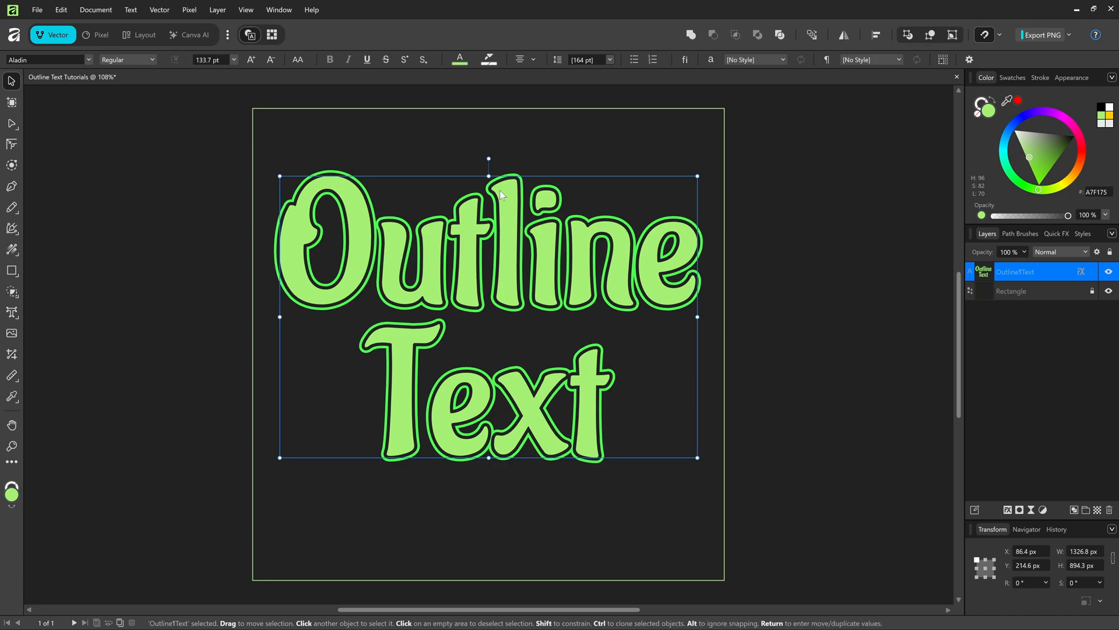
- Center the text horizontally and vertically on the page, enlarge it slightly from its center and deselect it
left_click(876, 36)
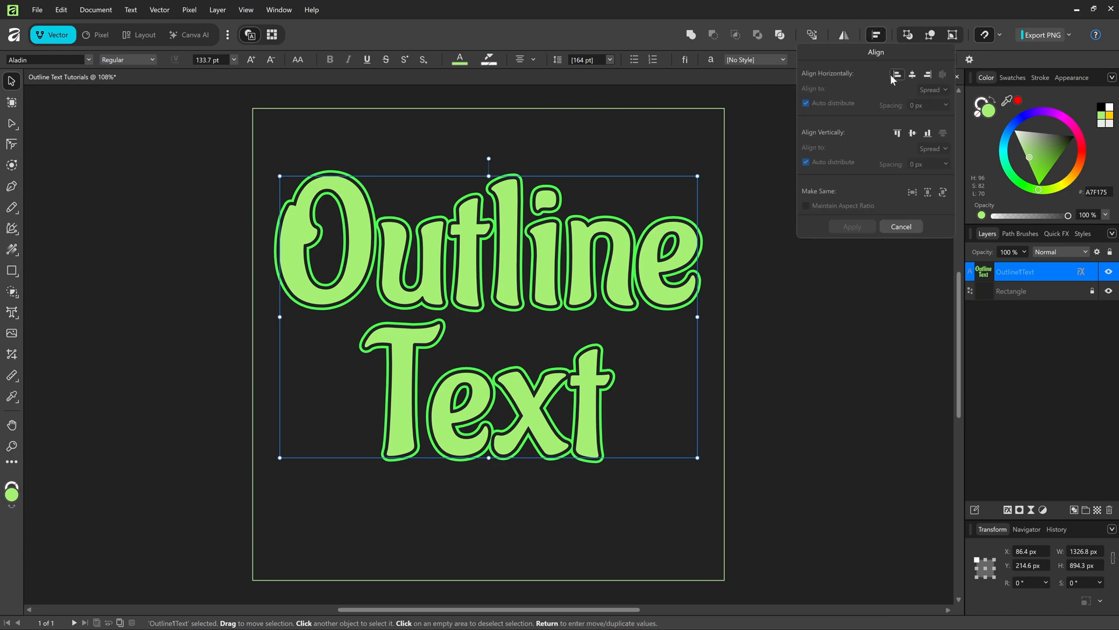
left_click(913, 76)
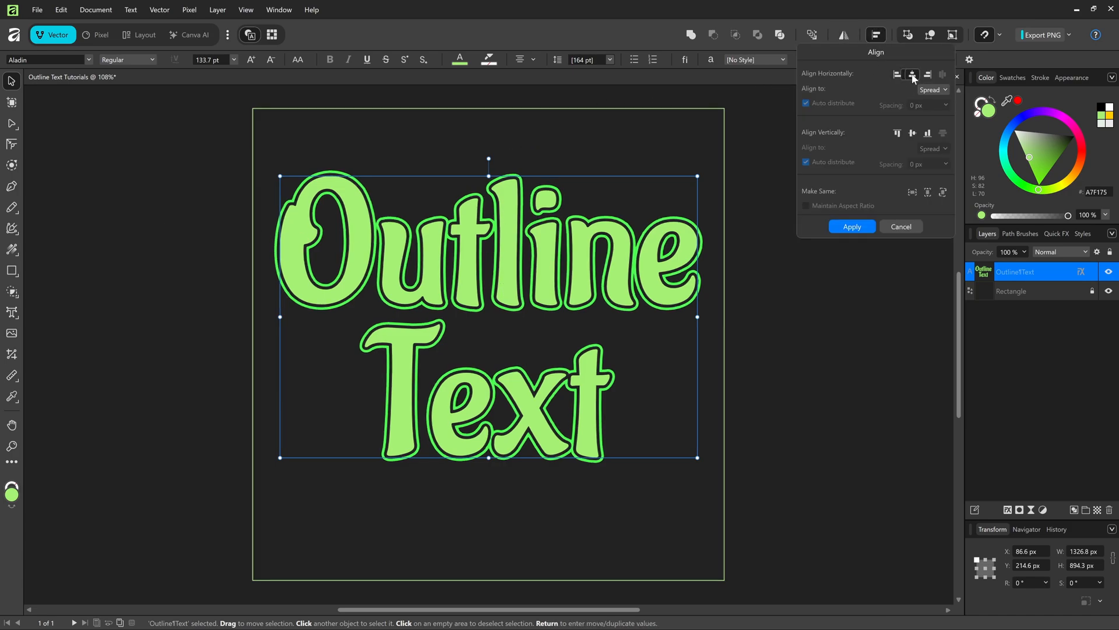
left_click(913, 134)
left_click(851, 228)
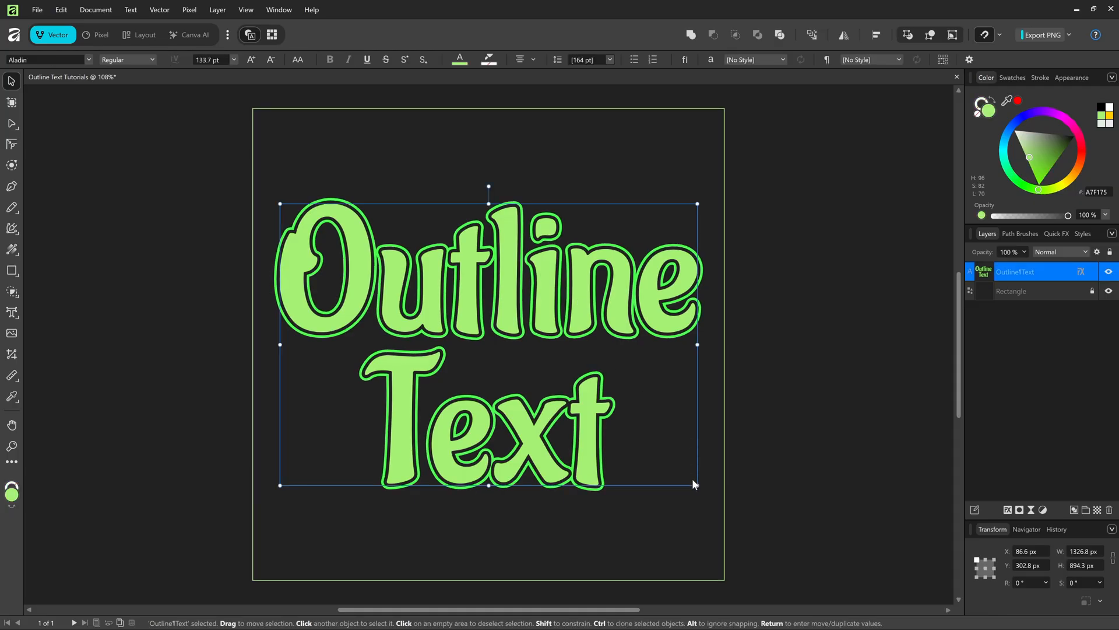
left_click_drag(693, 482, 709, 493)
left_click(834, 328)
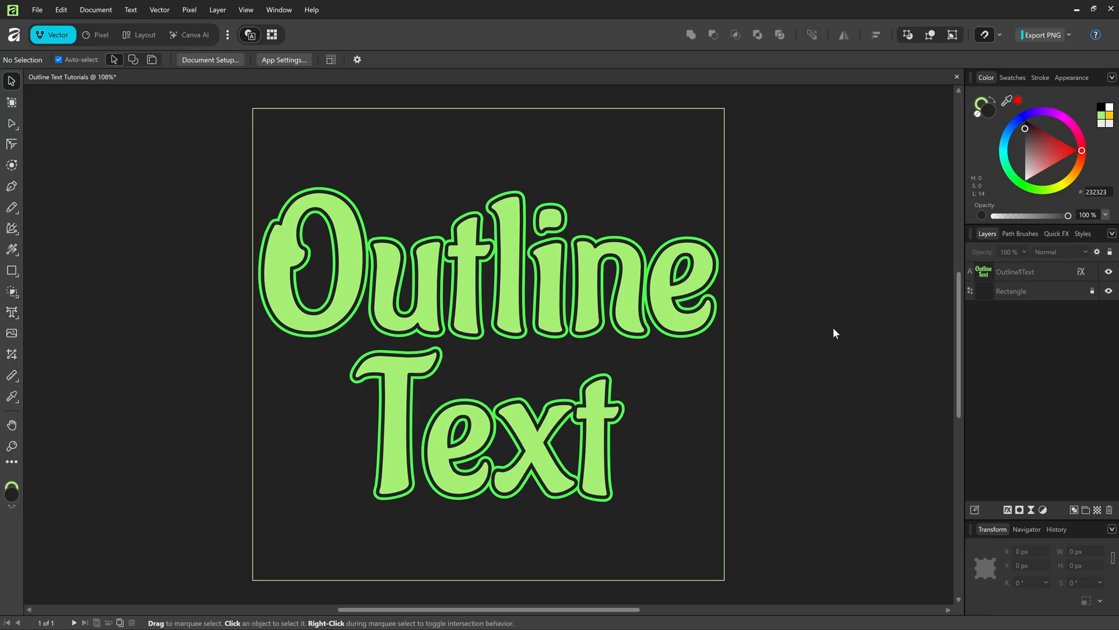